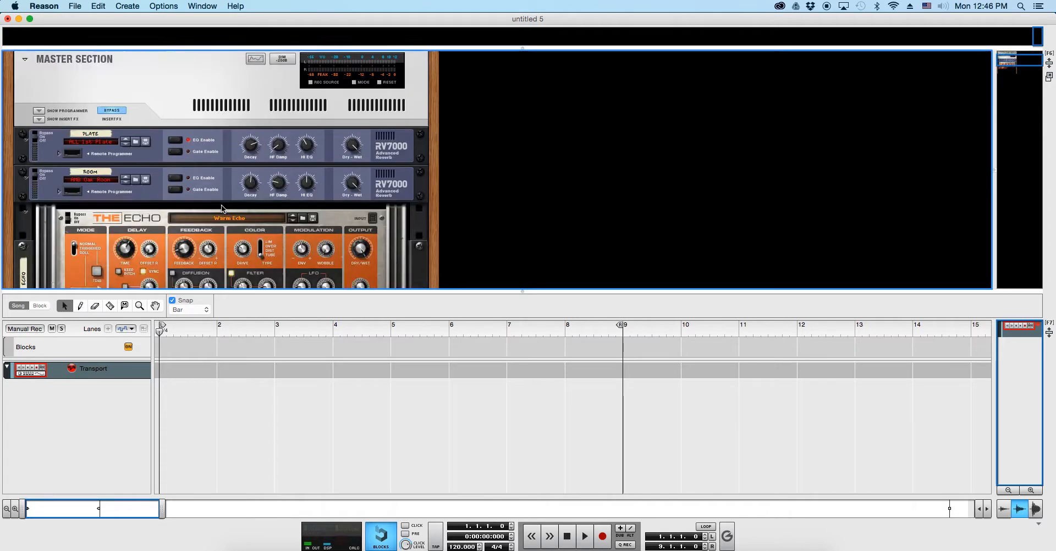
Create a new song from the Empty + FX template.
{"action": "scroll", "coordinate": [220, 204], "scroll_direction": "up", "scroll_amount": 3}
{"action": "left_click", "coordinate": [187, 61]}
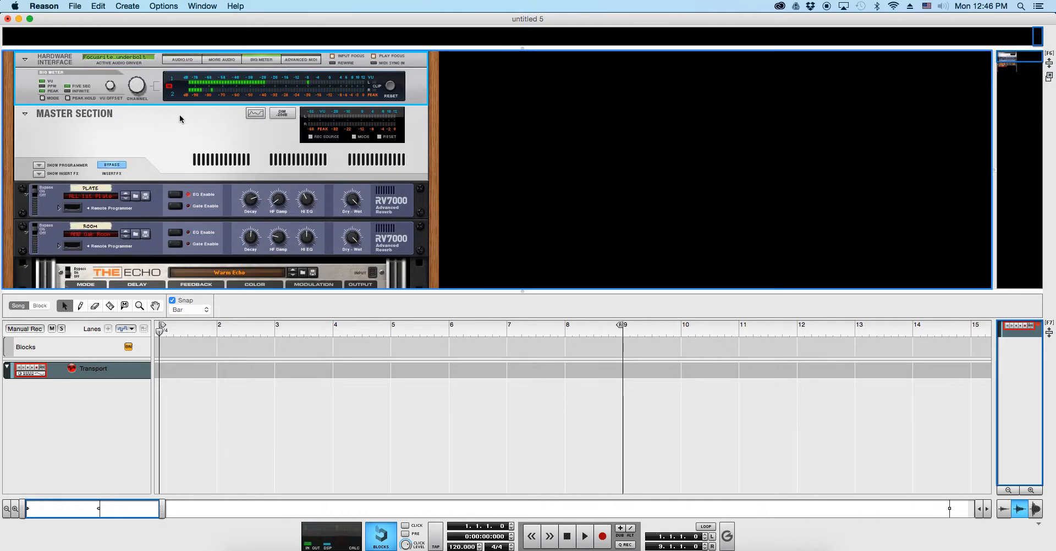
{"action": "left_click", "coordinate": [82, 7]}
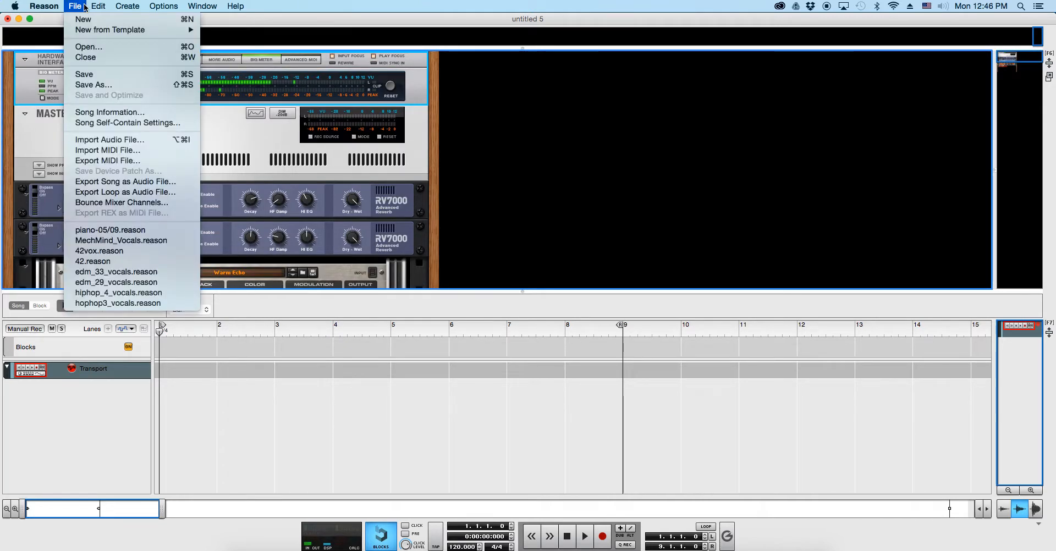
{"action": "mouse_move", "coordinate": [146, 33]}
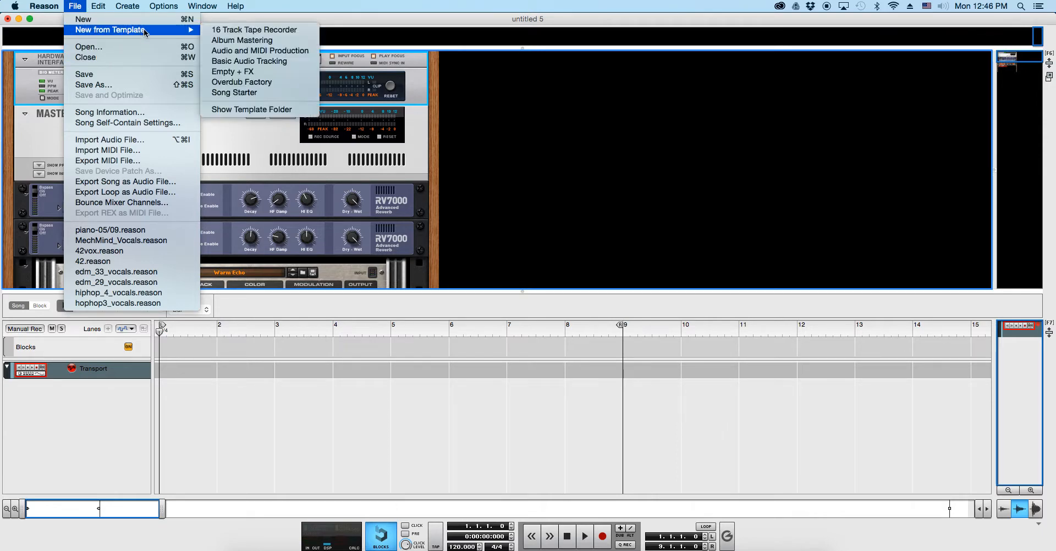
{"action": "left_click", "coordinate": [251, 73]}
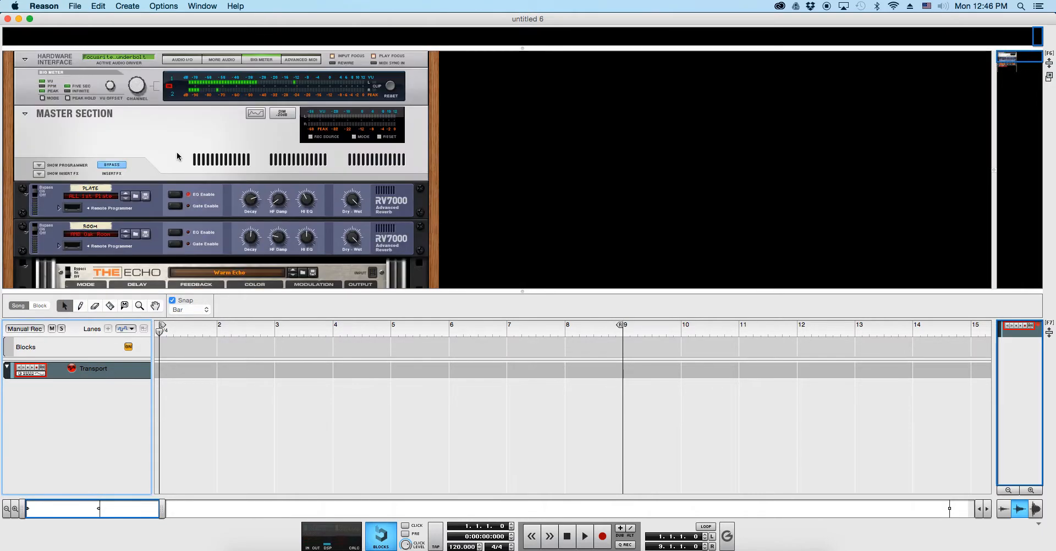
Show and hide the hardware interface's Audio I/O section, and toggle its Big Meter section off and on again.
{"action": "scroll", "coordinate": [213, 195], "scroll_direction": "down", "scroll_amount": 4}
{"action": "scroll", "coordinate": [213, 195], "scroll_direction": "up", "scroll_amount": 4}
{"action": "left_click", "coordinate": [190, 60]}
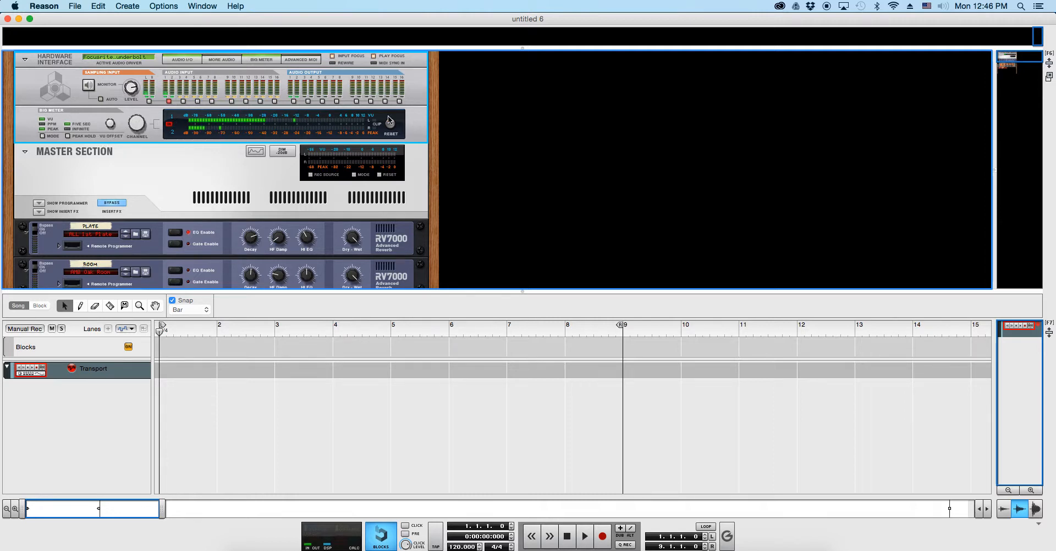
{"action": "left_click", "coordinate": [189, 61]}
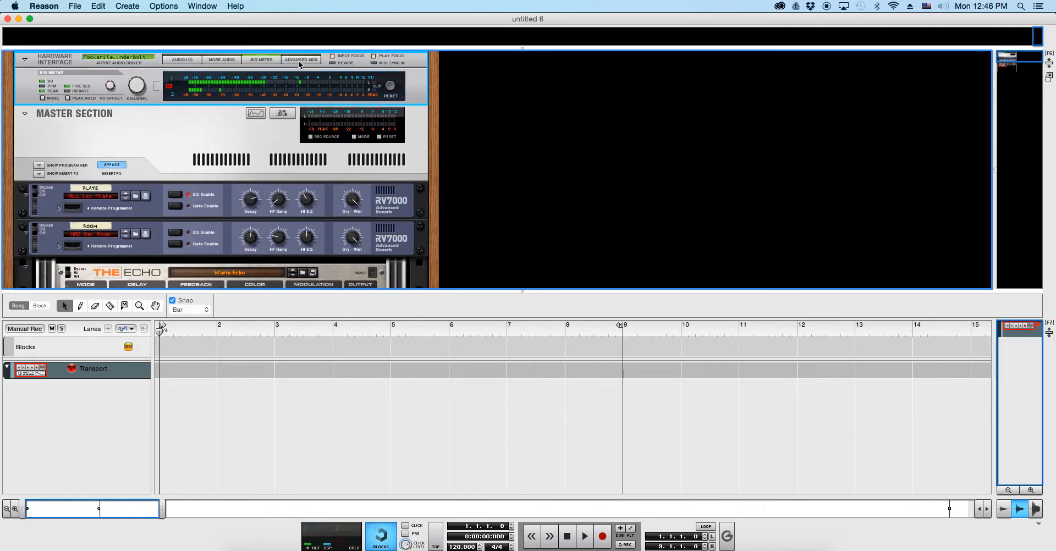
{"action": "left_click", "coordinate": [282, 62]}
{"action": "left_click", "coordinate": [280, 62]}
{"action": "scroll", "coordinate": [279, 153], "scroll_direction": "down", "scroll_amount": 3}
{"action": "scroll", "coordinate": [278, 153], "scroll_direction": "up", "scroll_amount": 1}
{"action": "scroll", "coordinate": [208, 134], "scroll_direction": "up", "scroll_amount": 2}
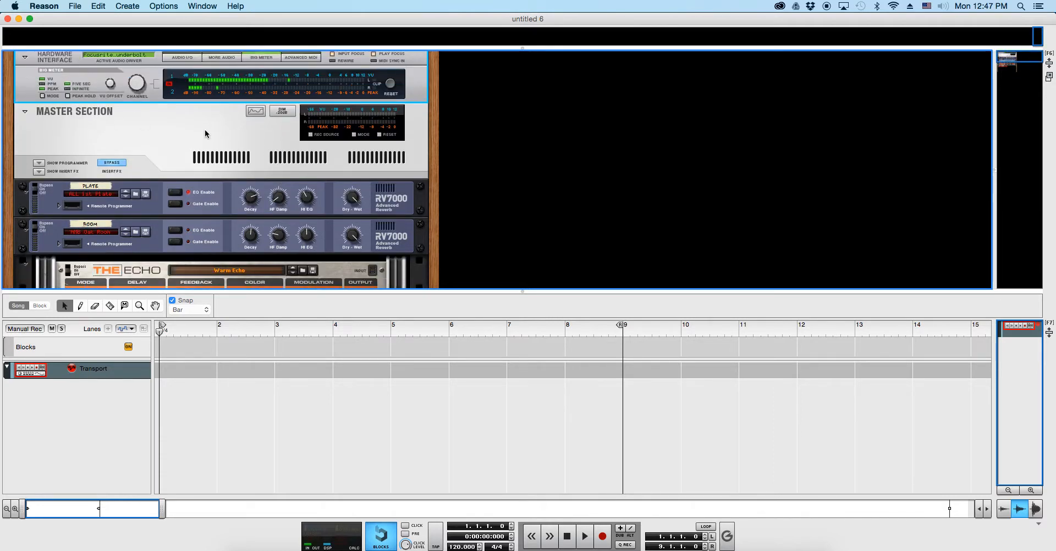
Show the master section's programmer, view the modulation routing of its M EQ device, and hide the programmer again.
{"action": "left_click", "coordinate": [124, 167]}
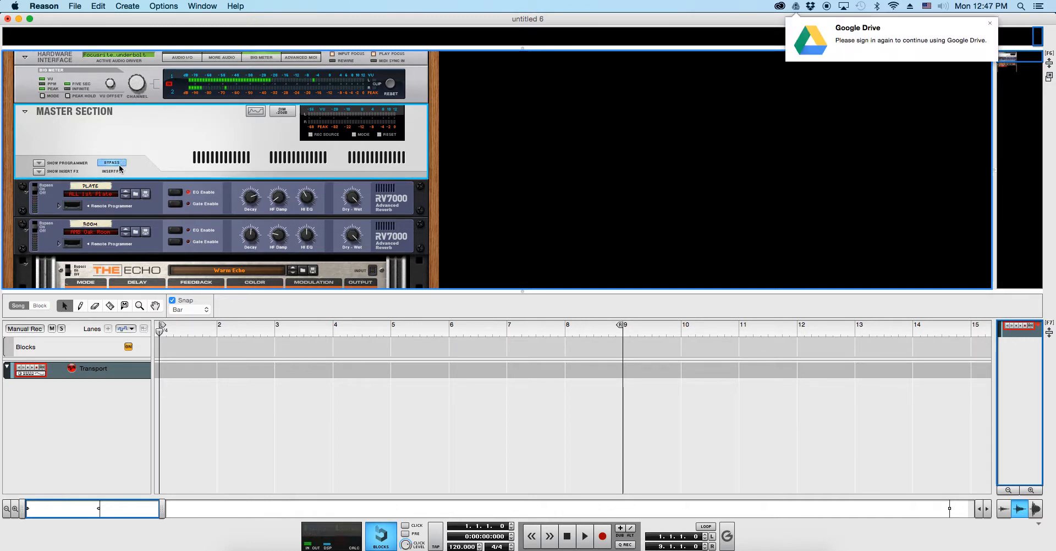
{"action": "left_click", "coordinate": [41, 164]}
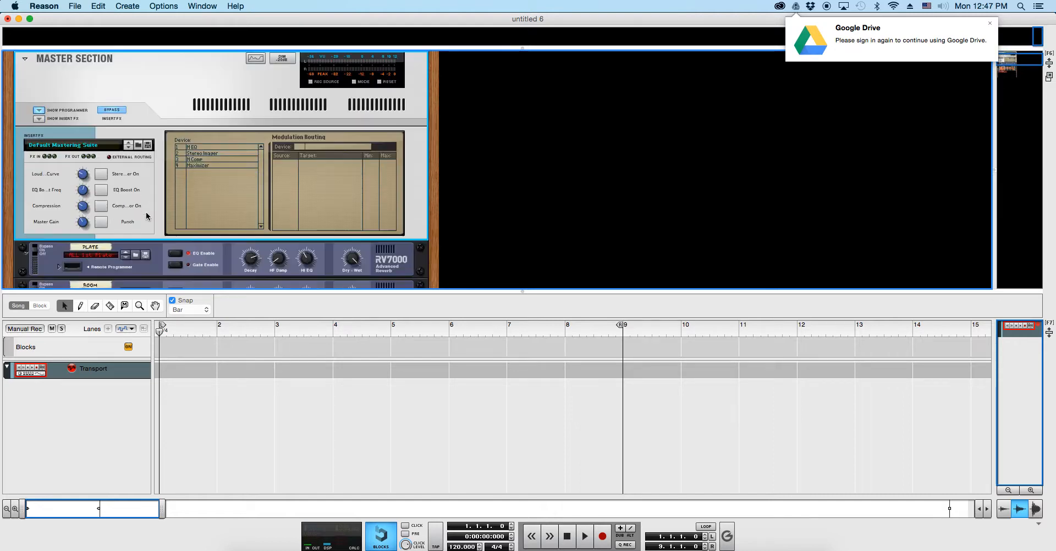
{"action": "scroll", "coordinate": [188, 216], "scroll_direction": "down", "scroll_amount": 1}
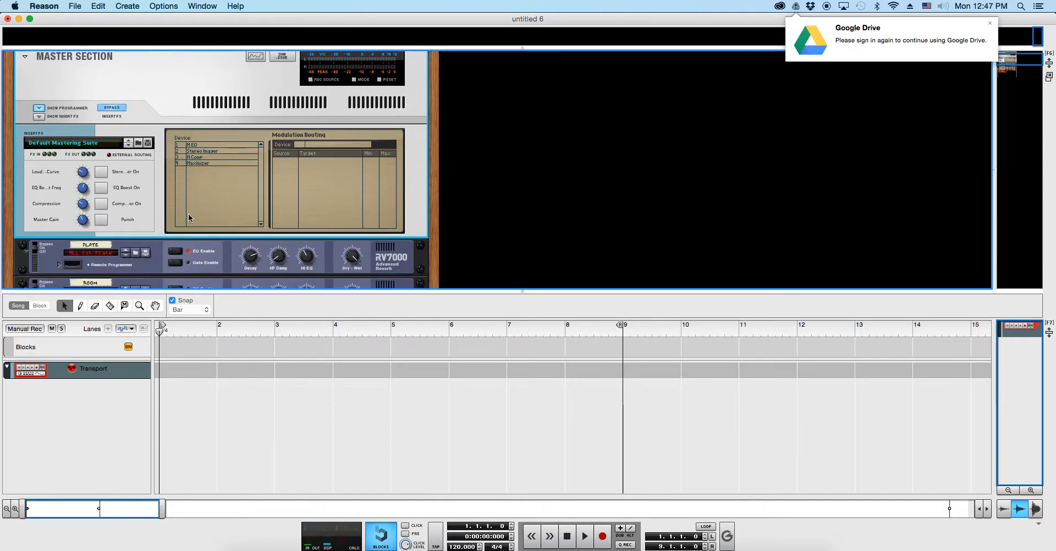
{"action": "scroll", "coordinate": [109, 181], "scroll_direction": "up", "scroll_amount": 1}
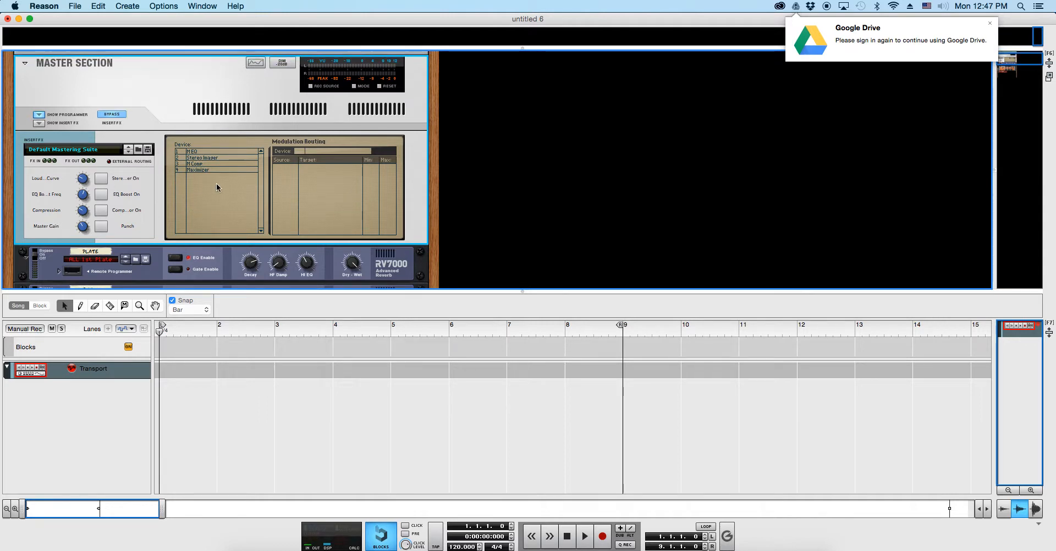
{"action": "scroll", "coordinate": [240, 182], "scroll_direction": "up", "scroll_amount": 3}
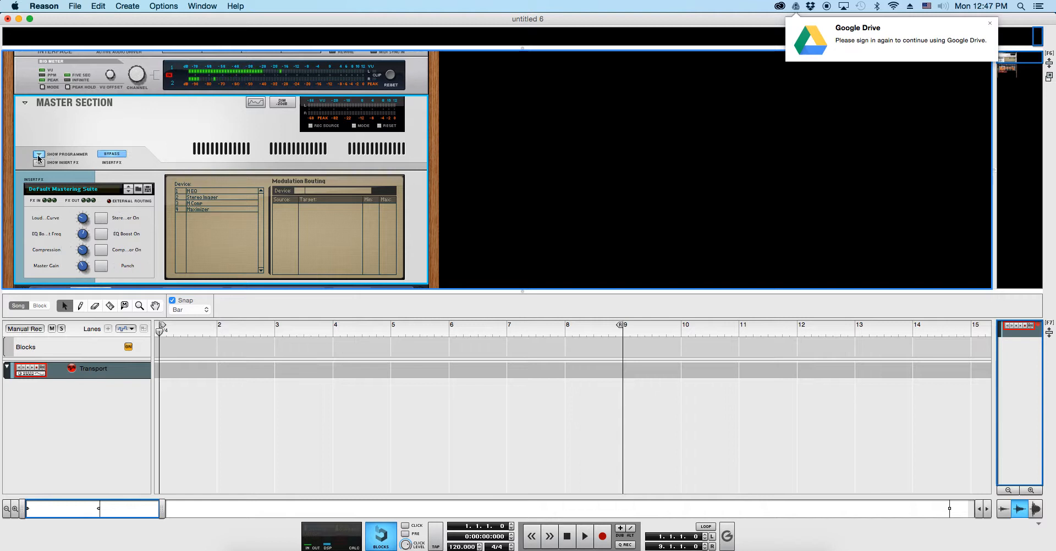
{"action": "left_click", "coordinate": [209, 190]}
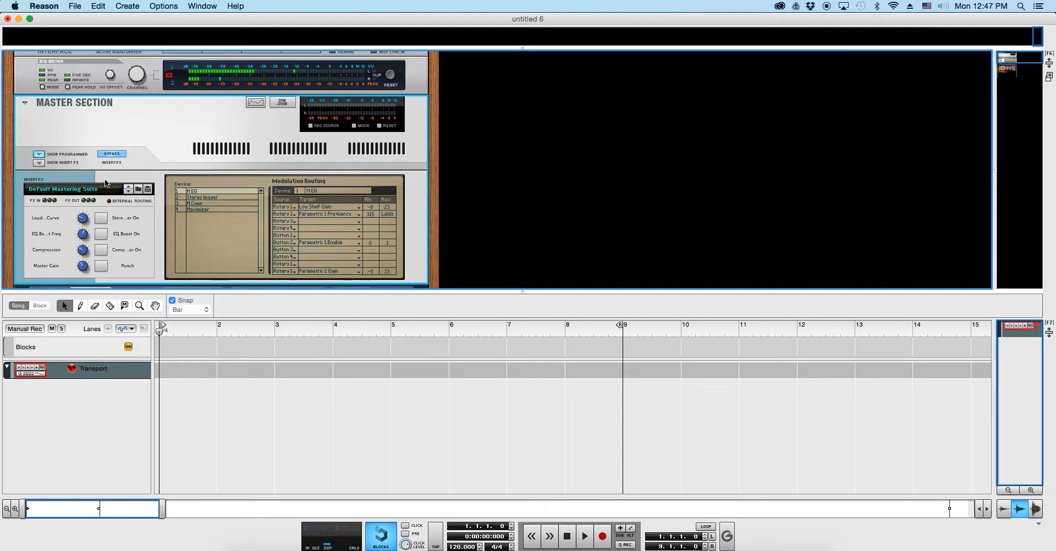
{"action": "left_click", "coordinate": [39, 155]}
{"action": "scroll", "coordinate": [201, 198], "scroll_direction": "down", "scroll_amount": 1}
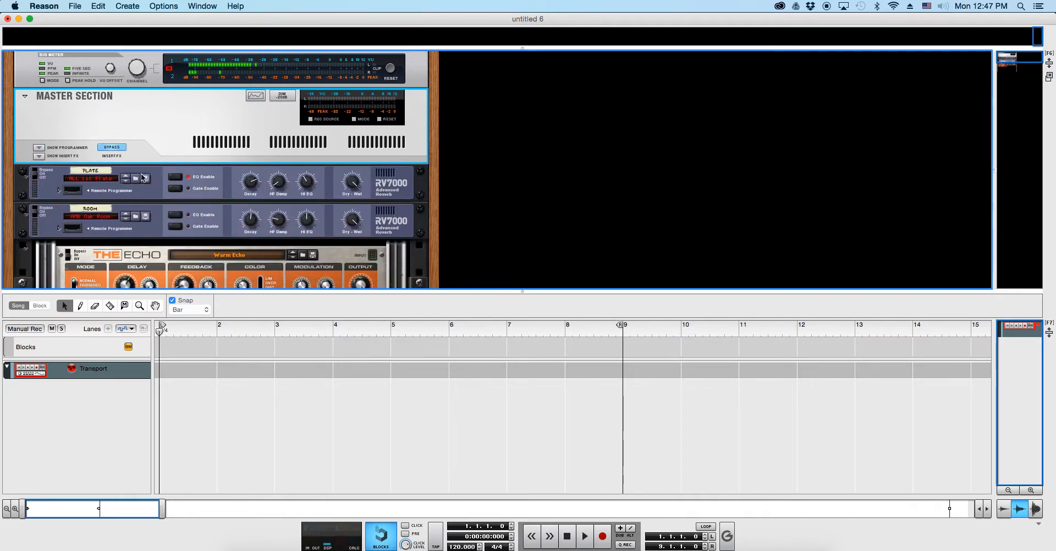
Examine the effect devices in the rack: the Plate and Room RV7000 reverbs, The Echo and the DDL-1 delay.
{"action": "scroll", "coordinate": [95, 185], "scroll_direction": "down", "scroll_amount": 3}
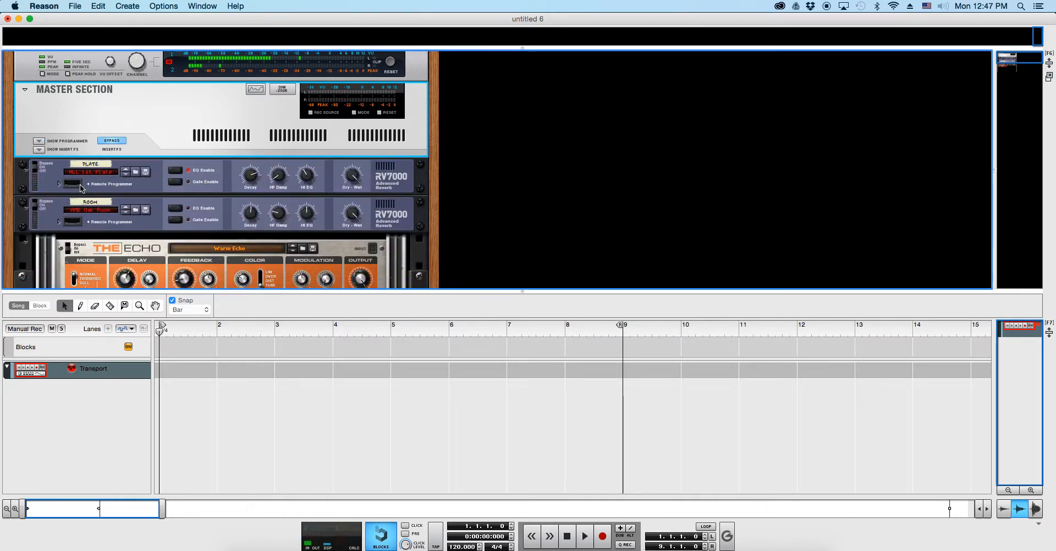
{"action": "scroll", "coordinate": [96, 203], "scroll_direction": "down", "scroll_amount": 10}
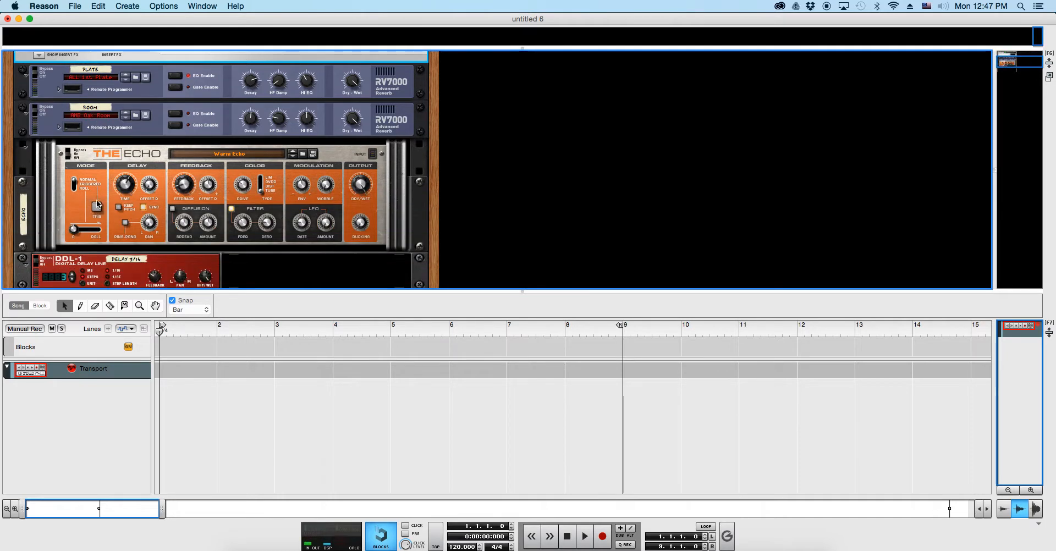
{"action": "scroll", "coordinate": [165, 209], "scroll_direction": "down", "scroll_amount": 7}
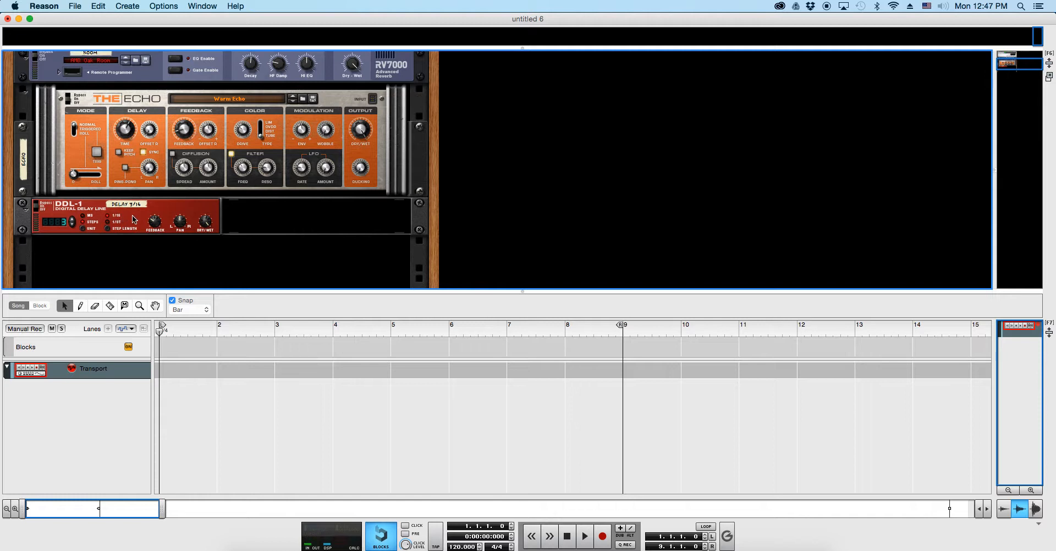
{"action": "scroll", "coordinate": [137, 228], "scroll_direction": "down", "scroll_amount": 1}
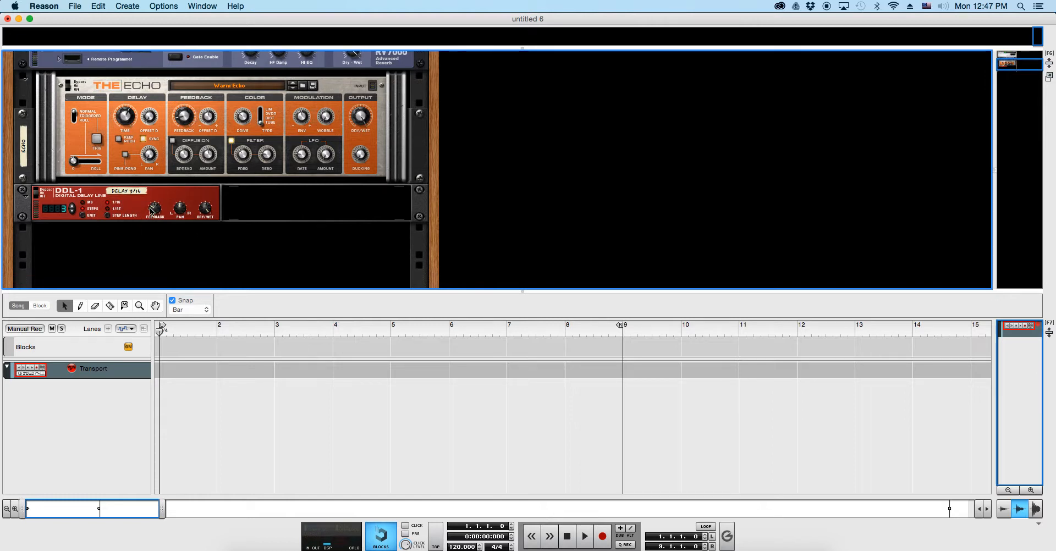
{"action": "scroll", "coordinate": [146, 217], "scroll_direction": "down", "scroll_amount": 6}
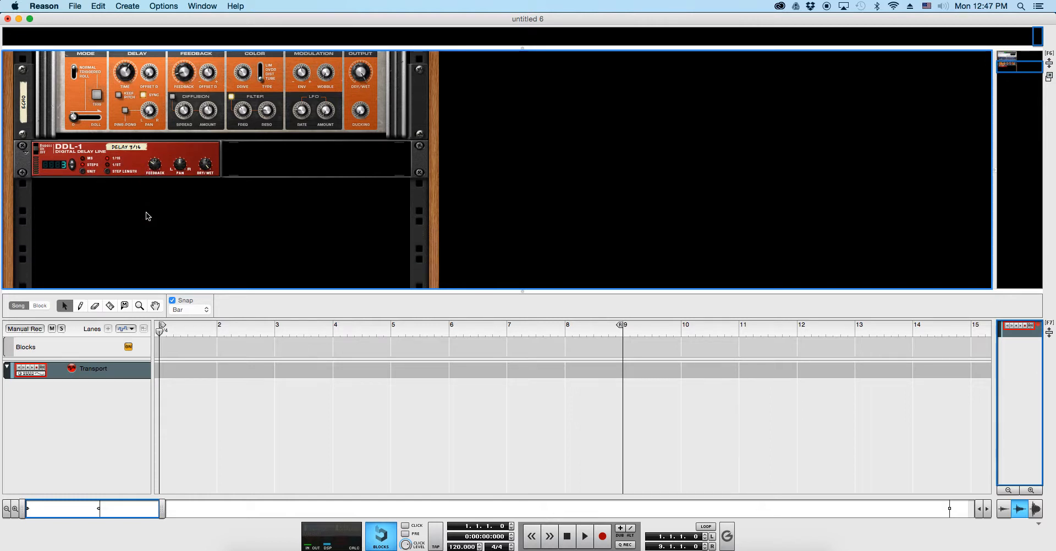
{"action": "right_click", "coordinate": [197, 244]}
{"action": "left_click", "coordinate": [408, 212]}
{"action": "scroll", "coordinate": [400, 209], "scroll_direction": "up", "scroll_amount": 5}
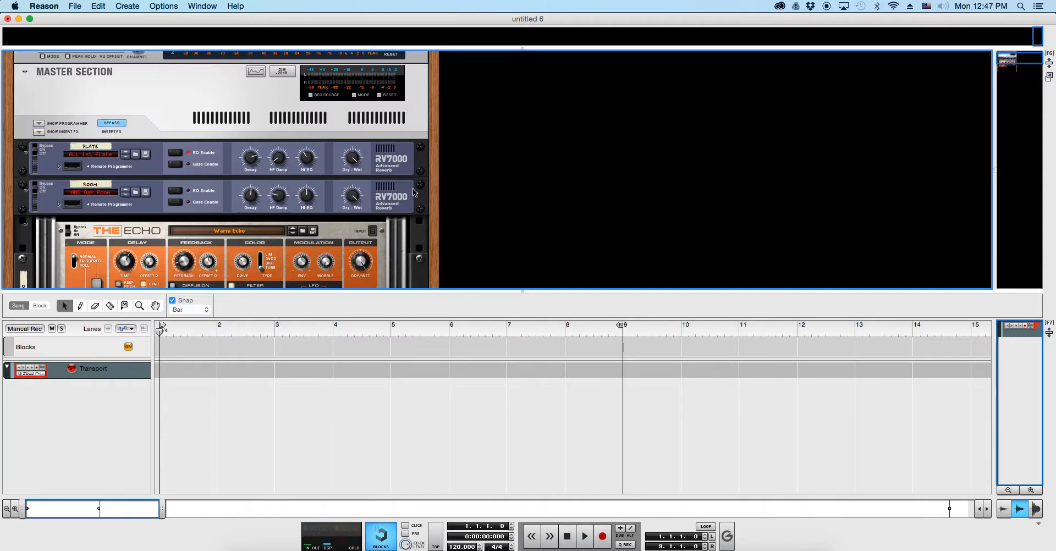
{"action": "scroll", "coordinate": [422, 231], "scroll_direction": "down", "scroll_amount": 5}
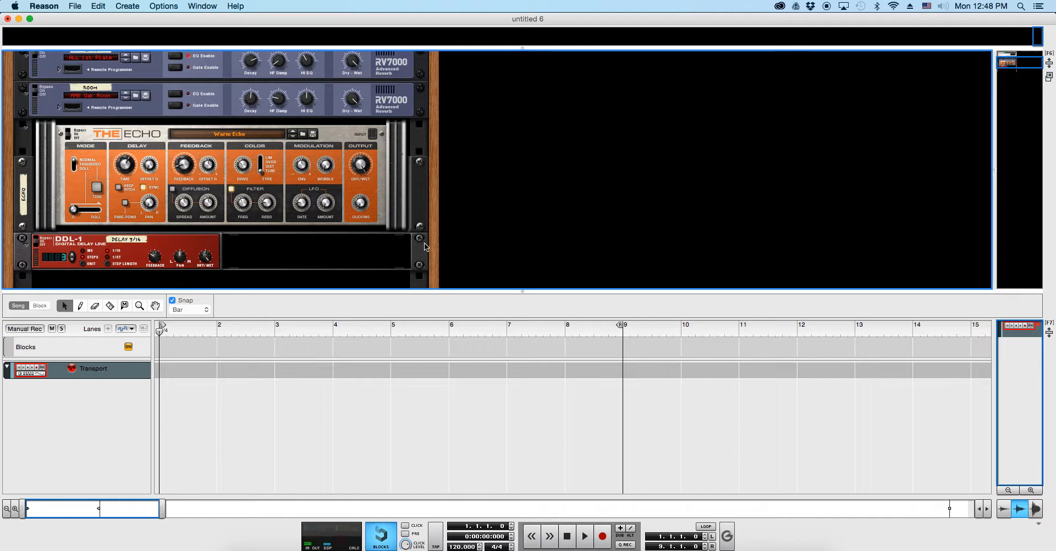
{"action": "scroll", "coordinate": [424, 245], "scroll_direction": "down", "scroll_amount": 5}
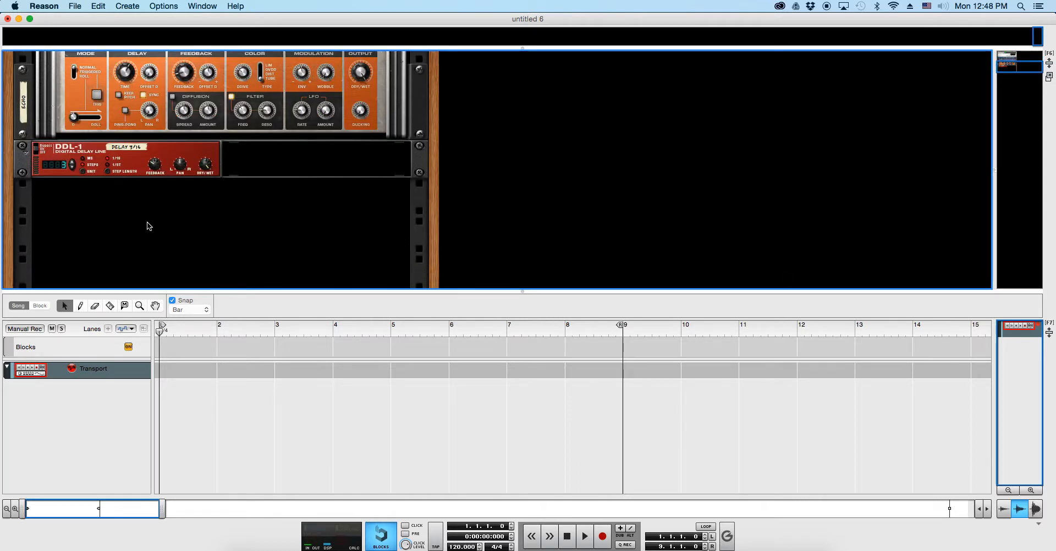
{"action": "right_click", "coordinate": [150, 231]}
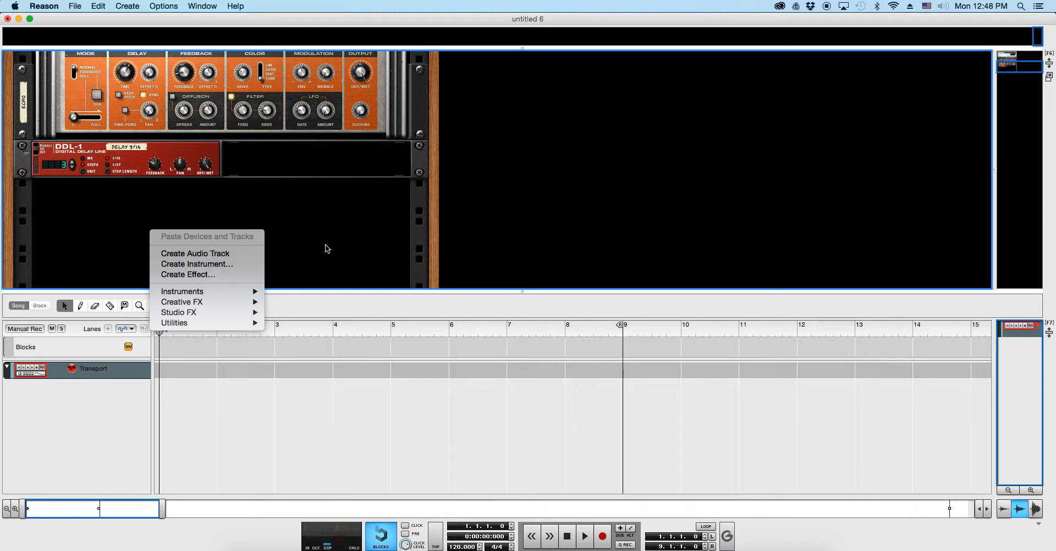
{"action": "right_click", "coordinate": [313, 227]}
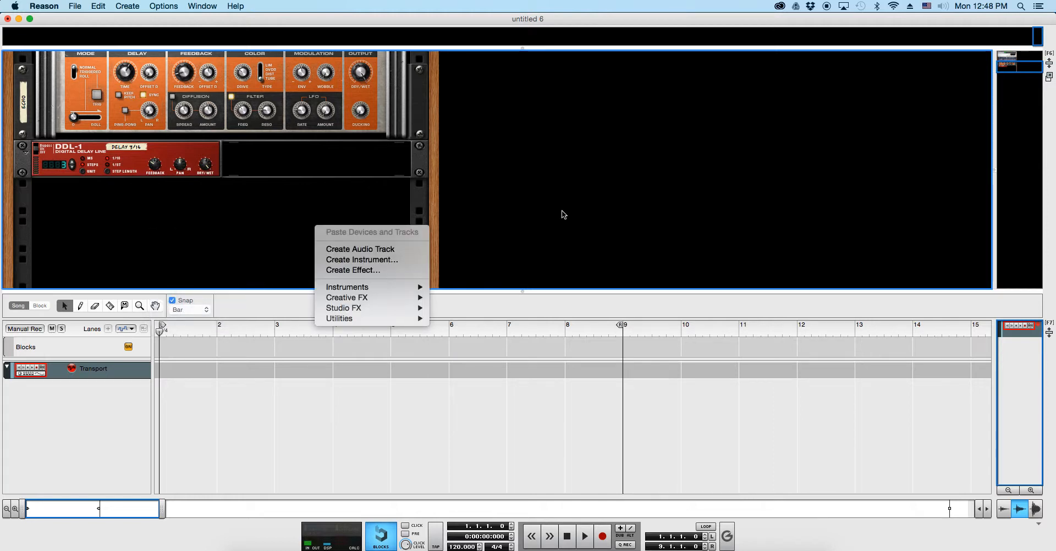
{"action": "left_click", "coordinate": [497, 189]}
{"action": "right_click", "coordinate": [507, 178]}
{"action": "right_click", "coordinate": [260, 241]}
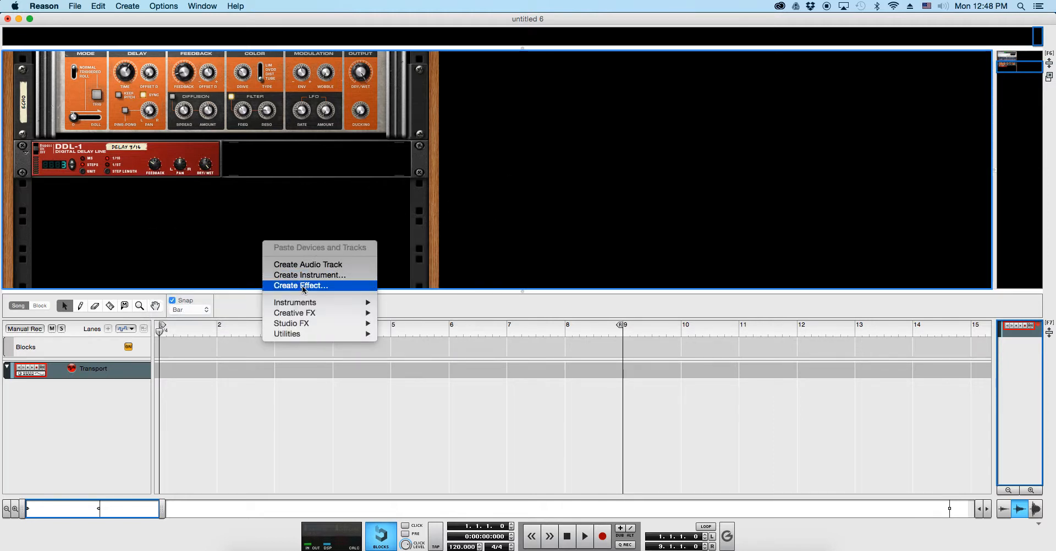
{"action": "left_click", "coordinate": [171, 224]}
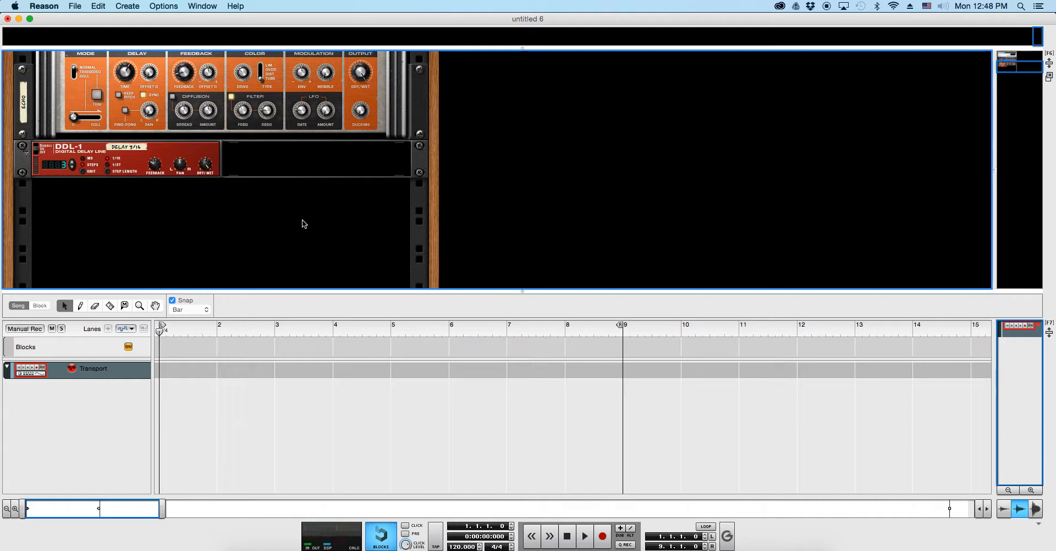
Look over the whole rack from the hardware interface and master section down to the empty space below the delay.
{"action": "scroll", "coordinate": [531, 183], "scroll_direction": "up", "scroll_amount": 5}
{"action": "scroll", "coordinate": [560, 180], "scroll_direction": "down", "scroll_amount": 5}
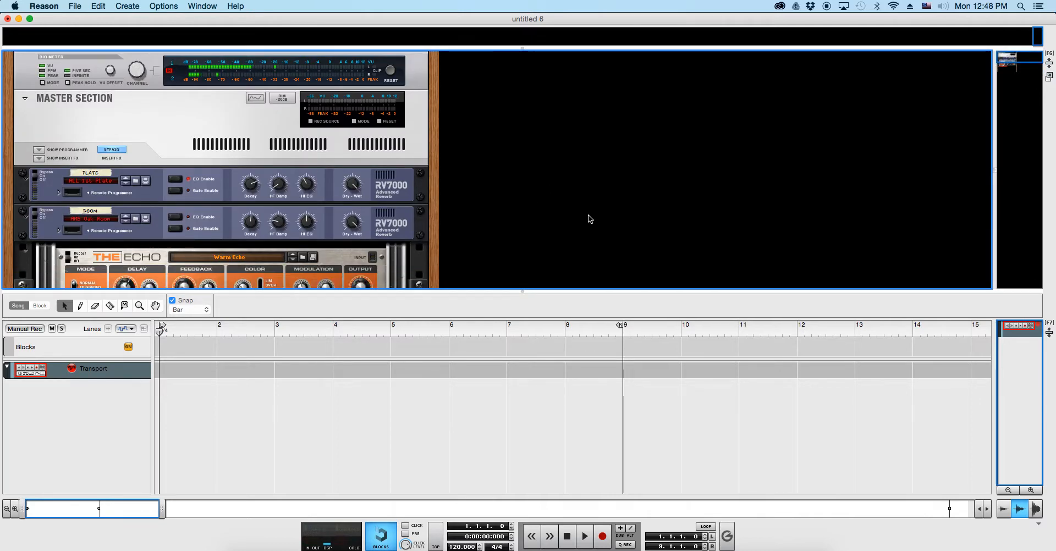
{"action": "scroll", "coordinate": [591, 218], "scroll_direction": "down", "scroll_amount": 2}
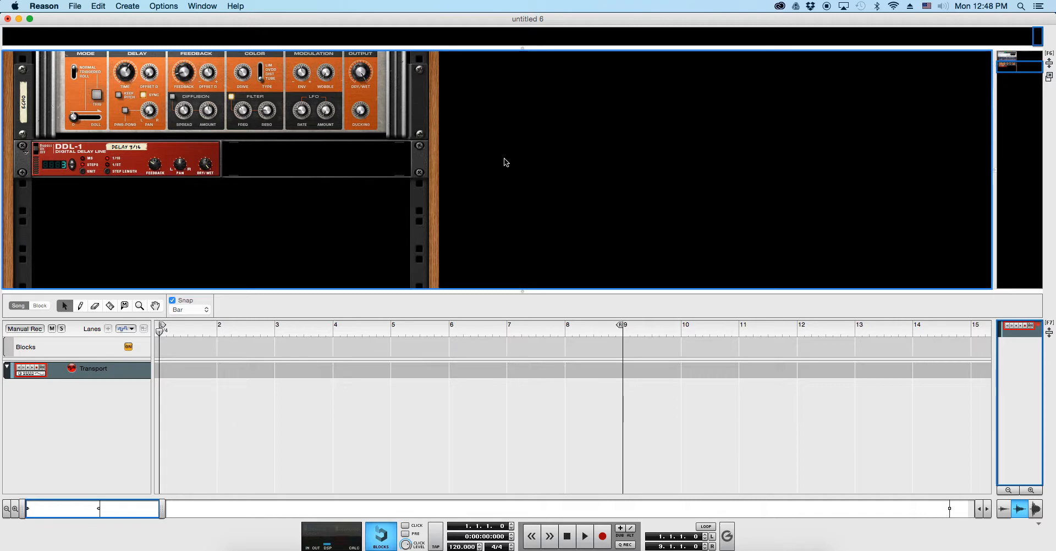
{"action": "scroll", "coordinate": [222, 237], "scroll_direction": "up", "scroll_amount": 10}
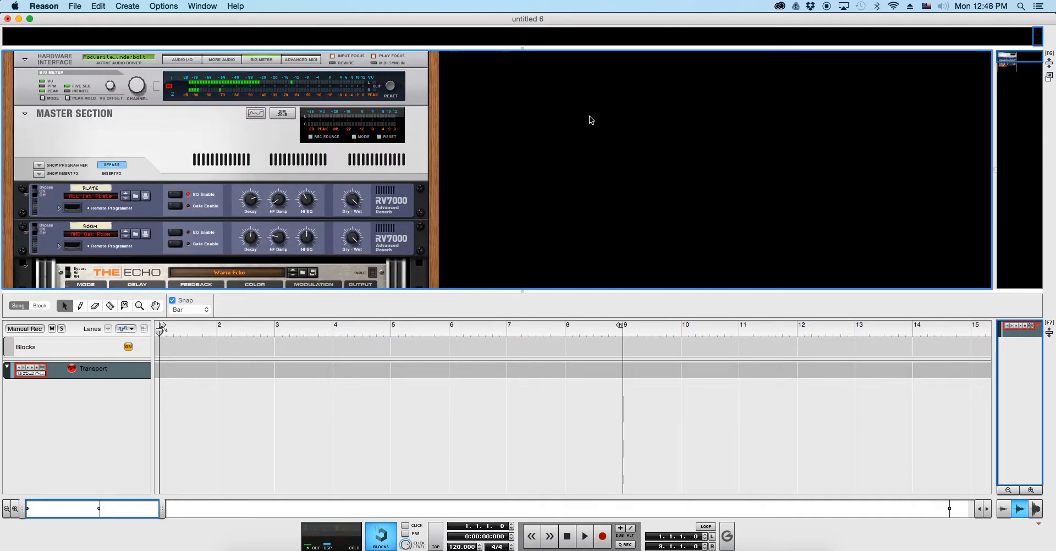
{"action": "scroll", "coordinate": [248, 228], "scroll_direction": "down", "scroll_amount": 5}
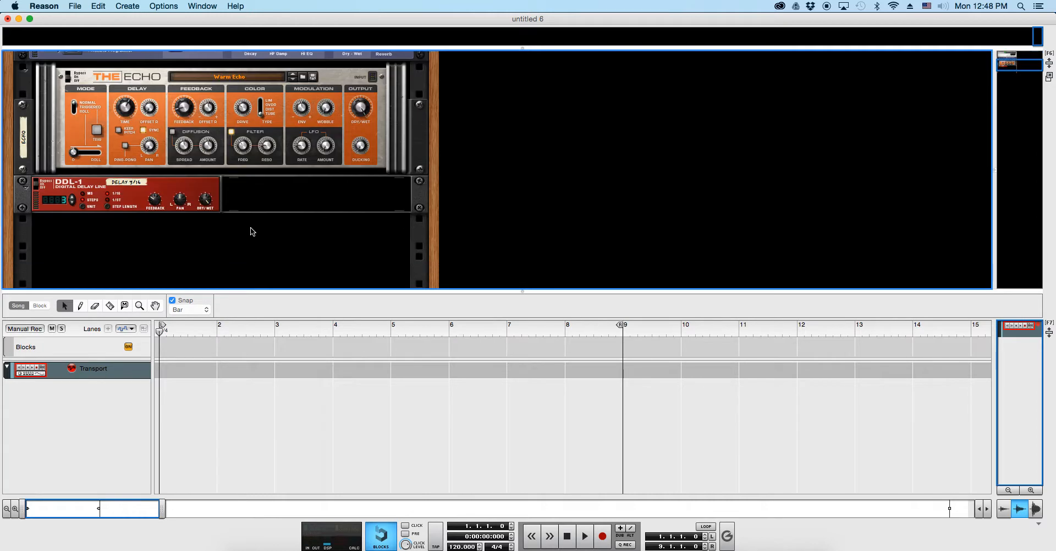
{"action": "scroll", "coordinate": [306, 142], "scroll_direction": "up", "scroll_amount": 4}
{"action": "scroll", "coordinate": [306, 140], "scroll_direction": "up", "scroll_amount": 2}
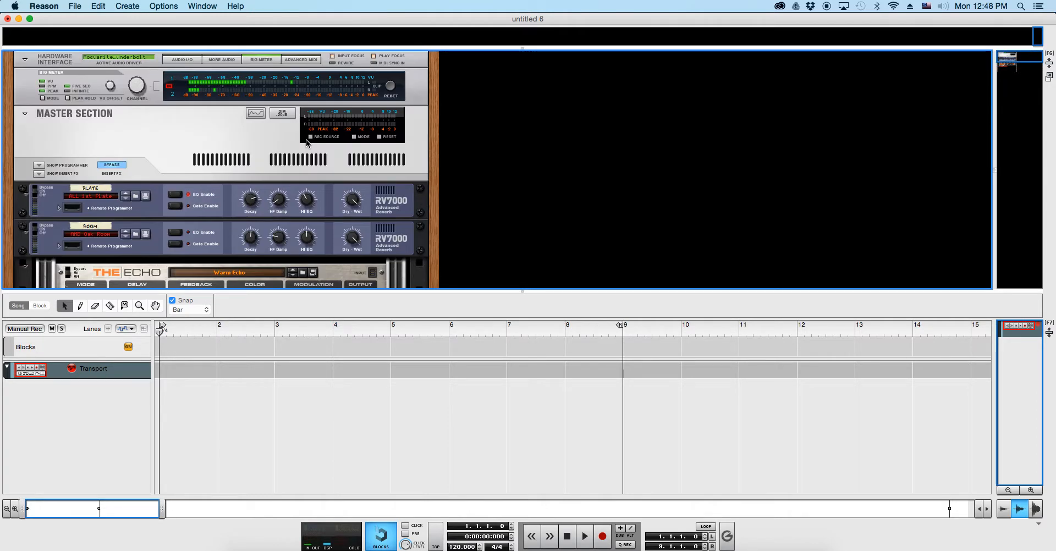
{"action": "scroll", "coordinate": [306, 140], "scroll_direction": "down", "scroll_amount": 5}
{"action": "scroll", "coordinate": [263, 232], "scroll_direction": "up", "scroll_amount": 5}
Add a Kong Drum Designer instrument in the empty rack space below the DDL-1 delay.
{"action": "scroll", "coordinate": [314, 190], "scroll_direction": "down", "scroll_amount": 10}
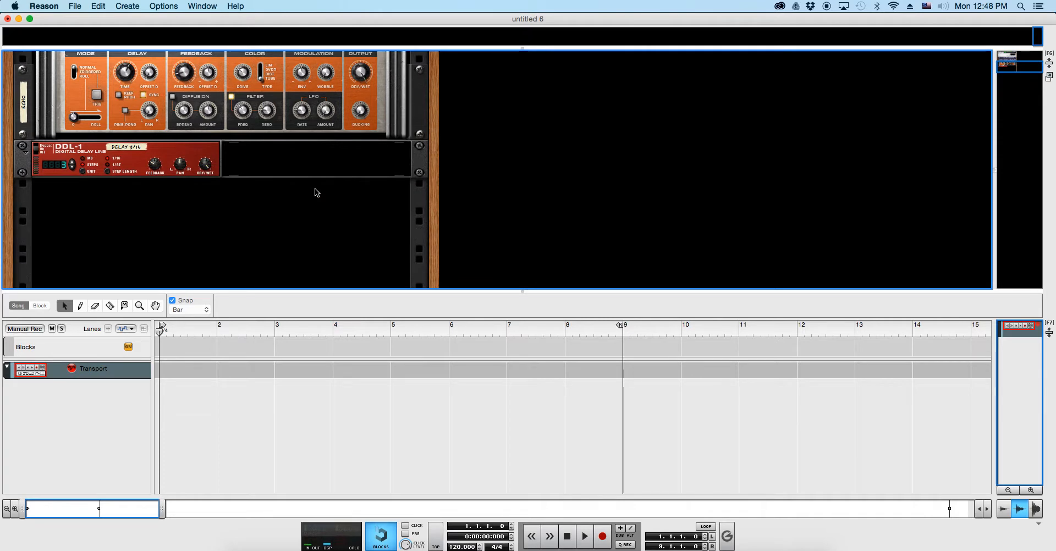
{"action": "right_click", "coordinate": [296, 223]}
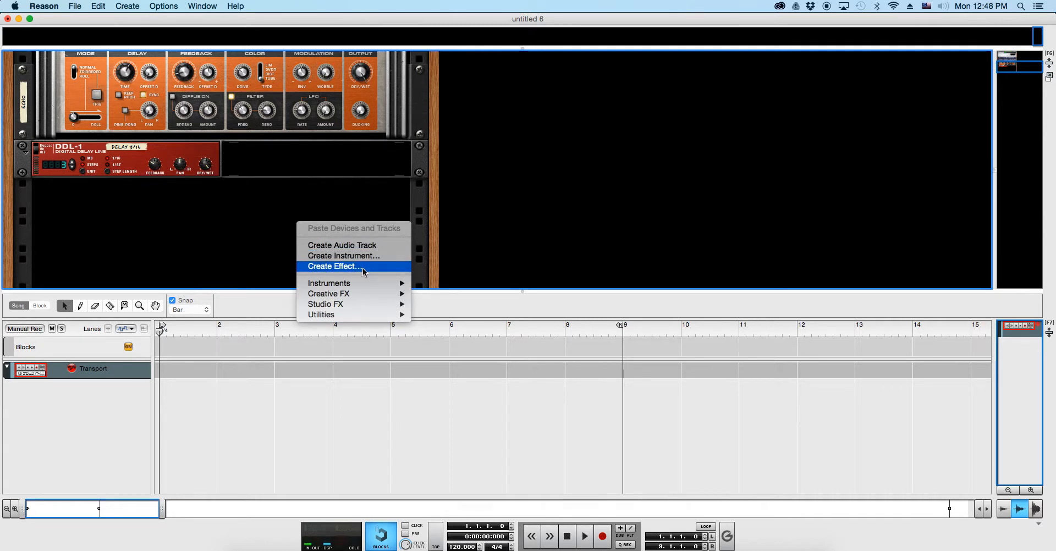
{"action": "mouse_move", "coordinate": [358, 285]}
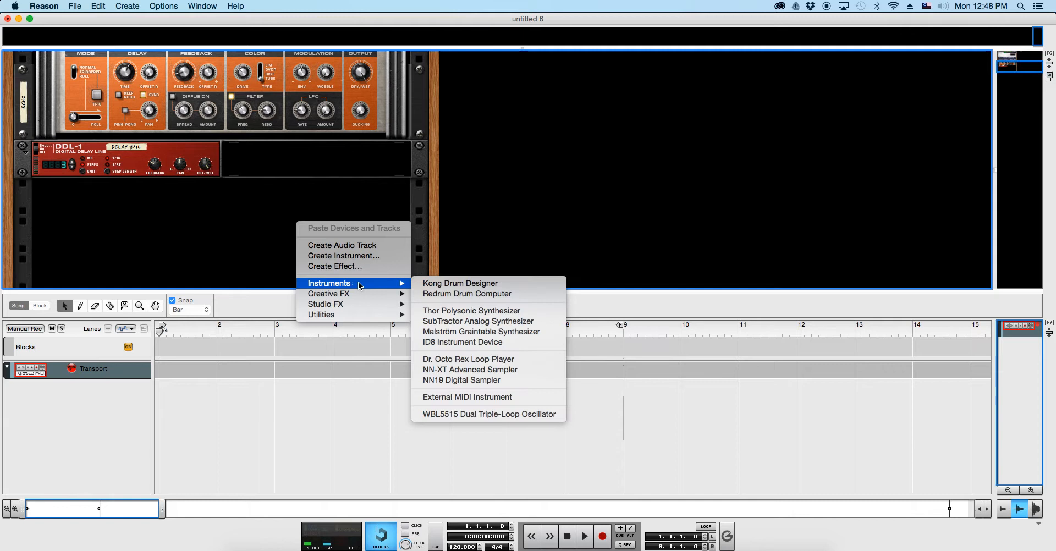
{"action": "left_click", "coordinate": [440, 285]}
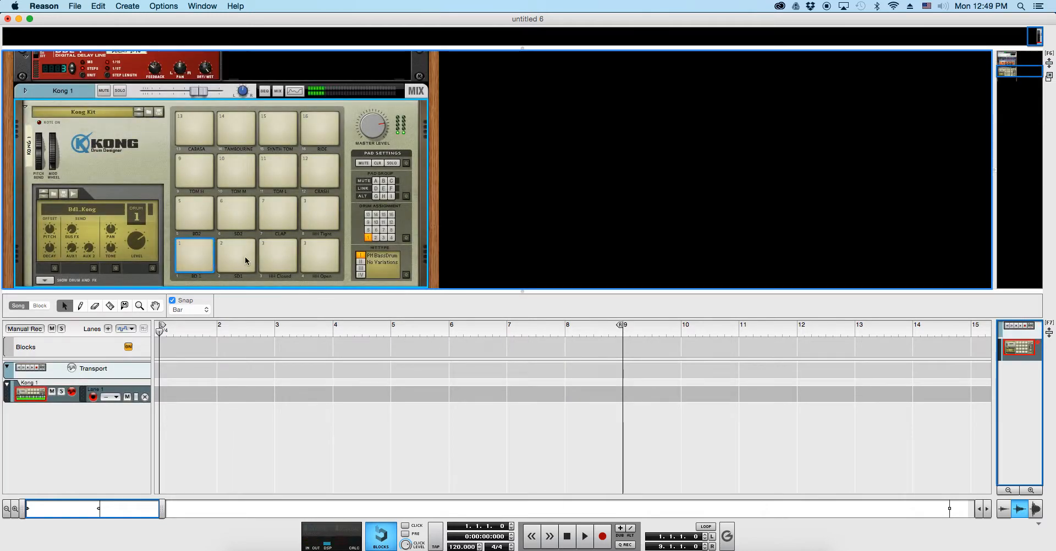
Audition the Clap pad and the second bass drum pad on the Kong Drum Designer.
{"action": "left_click", "coordinate": [281, 255]}
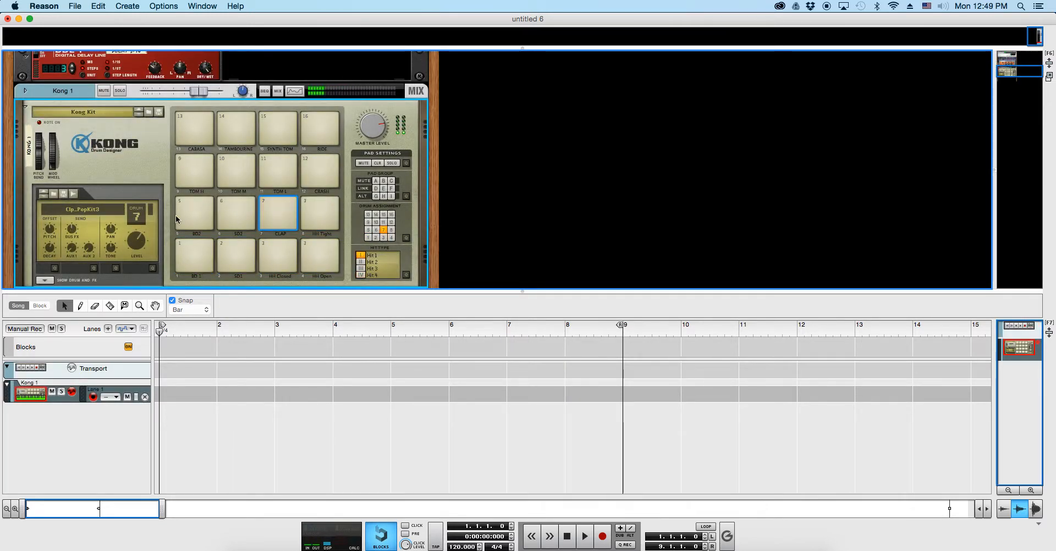
{"action": "left_click", "coordinate": [201, 212]}
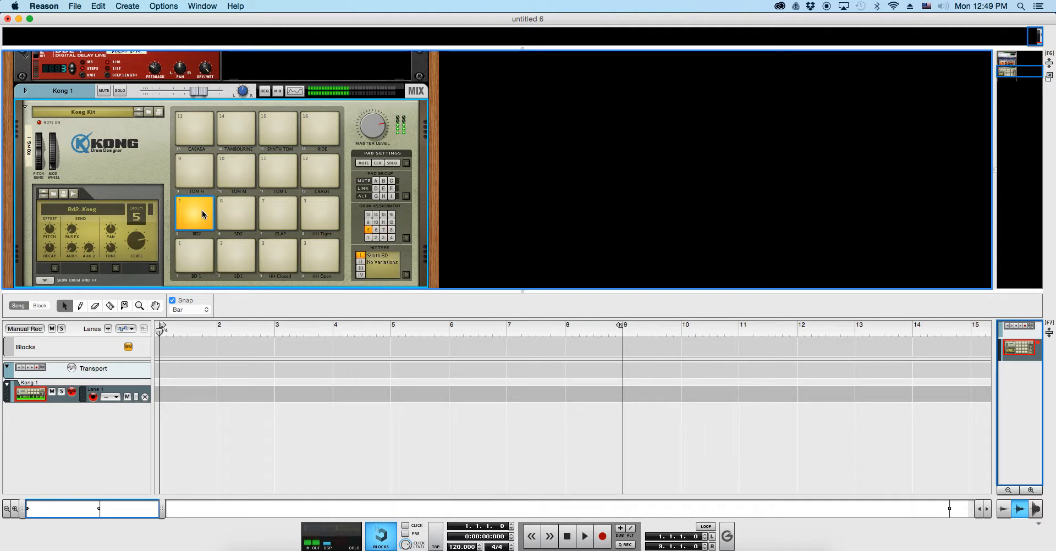
Delete the Kong Drum Designer together with its track and all devices in its group.
{"action": "right_click", "coordinate": [36, 90]}
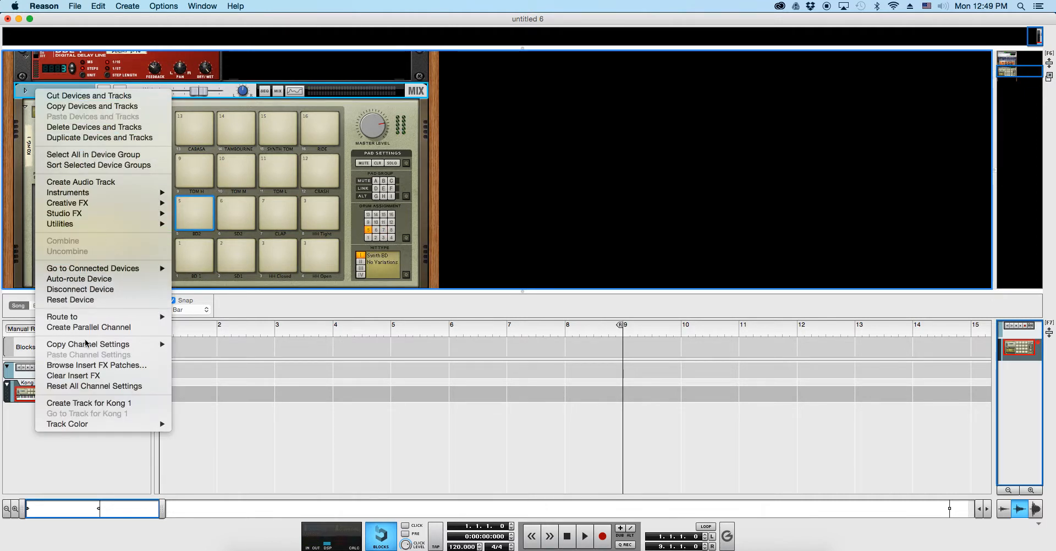
{"action": "mouse_move", "coordinate": [88, 345]}
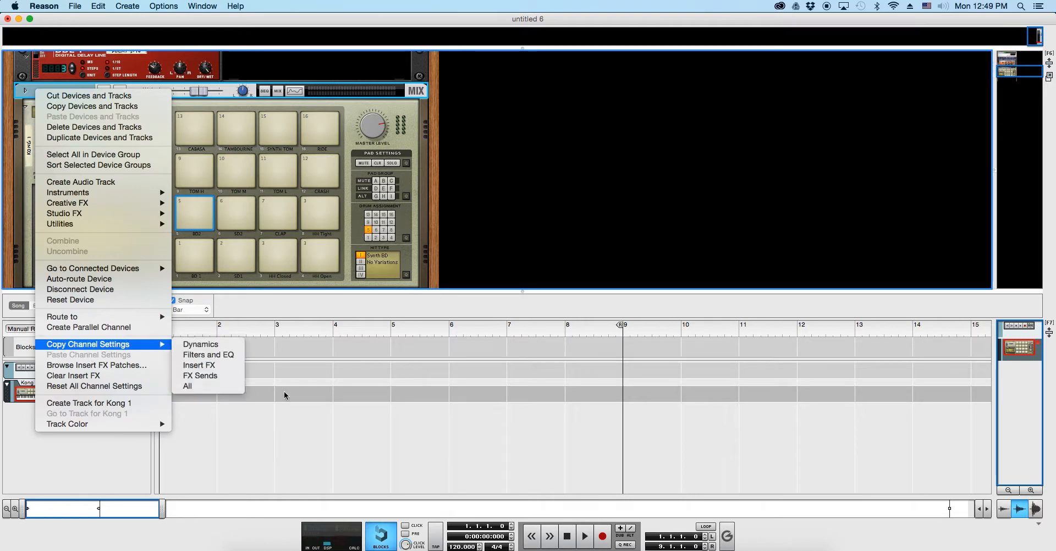
{"action": "left_click", "coordinate": [284, 393]}
{"action": "right_click", "coordinate": [53, 395]}
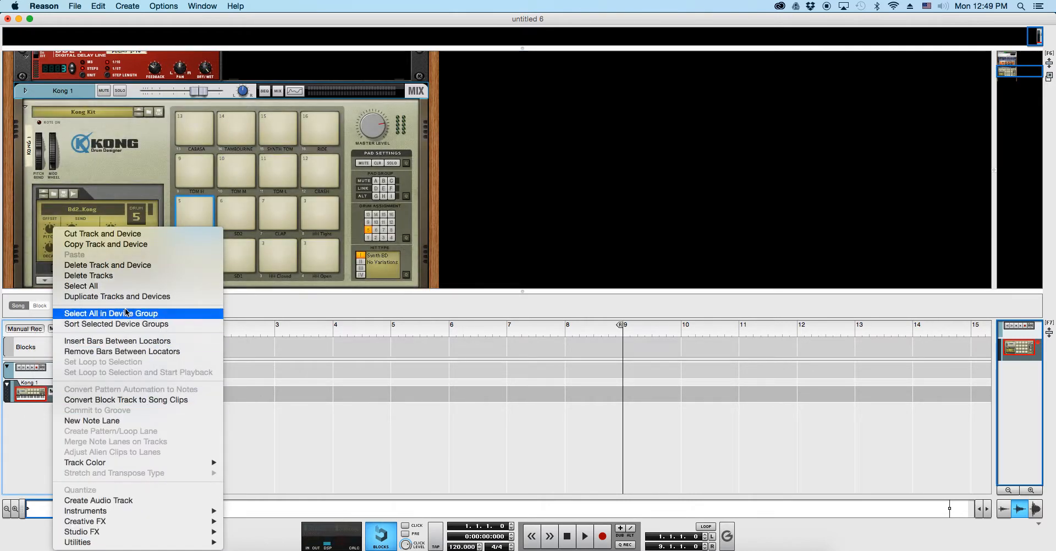
{"action": "left_click", "coordinate": [146, 266]}
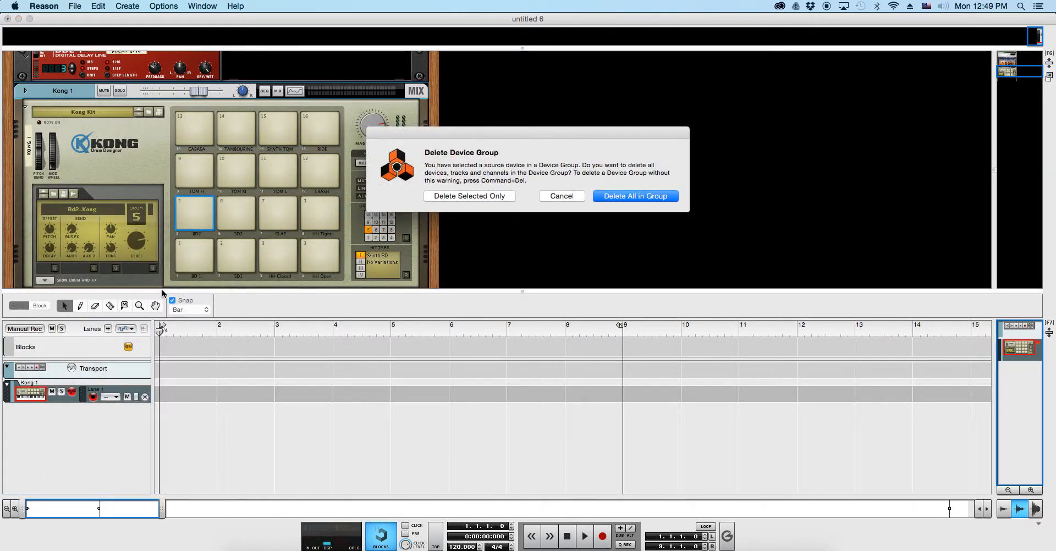
{"action": "key", "text": "Return"}
Add a Redrum Drum Computer in the empty rack space below the DDL-1 delay.
{"action": "right_click", "coordinate": [169, 221]}
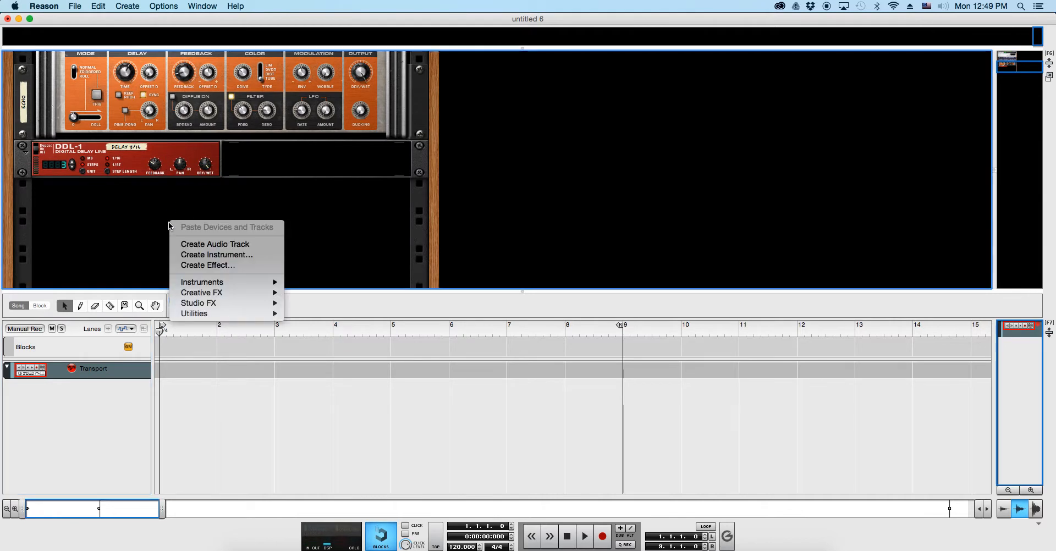
{"action": "mouse_move", "coordinate": [236, 283]}
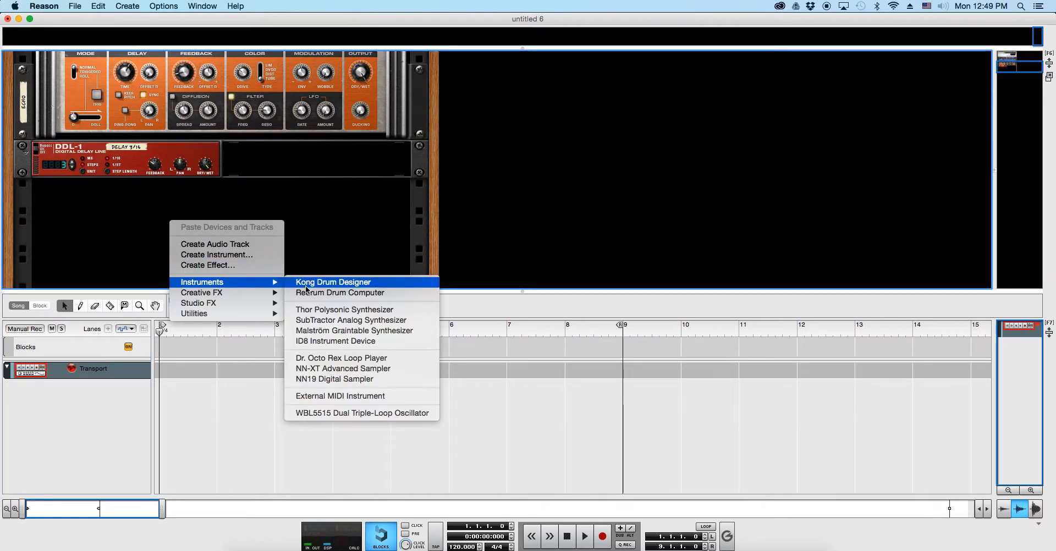
{"action": "left_click", "coordinate": [320, 293]}
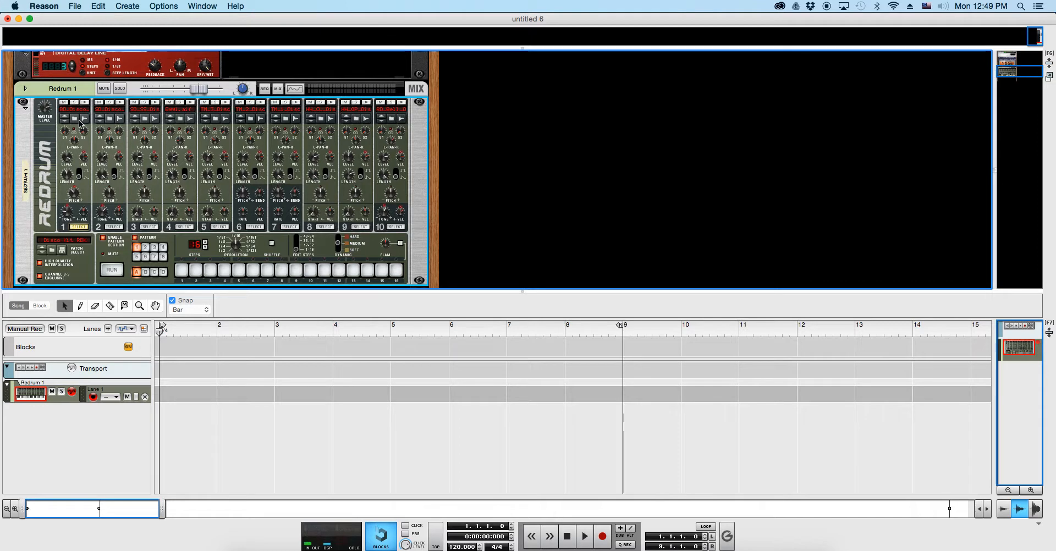
Audition Redrum's drum channel 1, program it on steps 1, 5, 9 and 13 while running the pattern, and stop playback.
{"action": "left_click", "coordinate": [84, 102]}
{"action": "left_click", "coordinate": [84, 102]}
{"action": "left_click", "coordinate": [182, 271]}
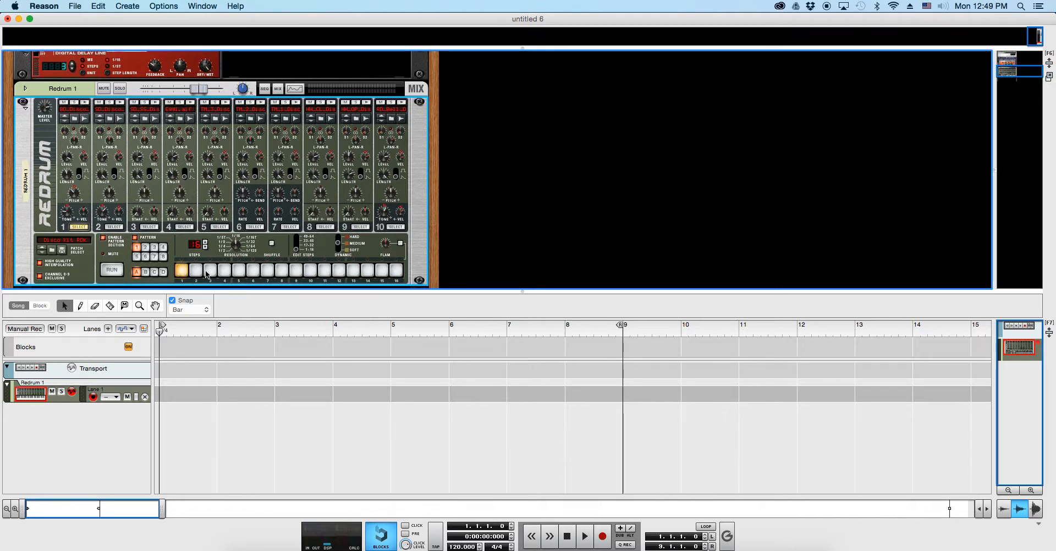
{"action": "left_click", "coordinate": [108, 274]}
{"action": "left_click", "coordinate": [238, 270]}
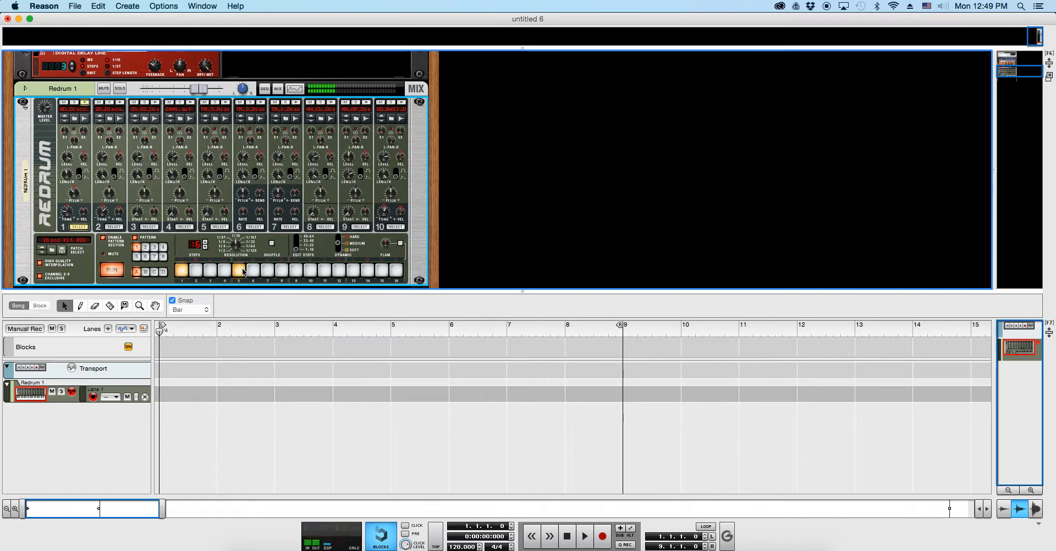
{"action": "left_click", "coordinate": [308, 271]}
{"action": "left_click", "coordinate": [308, 271]}
{"action": "left_click", "coordinate": [295, 270]}
{"action": "left_click", "coordinate": [353, 271]}
{"action": "left_click", "coordinate": [112, 270]}
{"action": "left_click", "coordinate": [113, 271]}
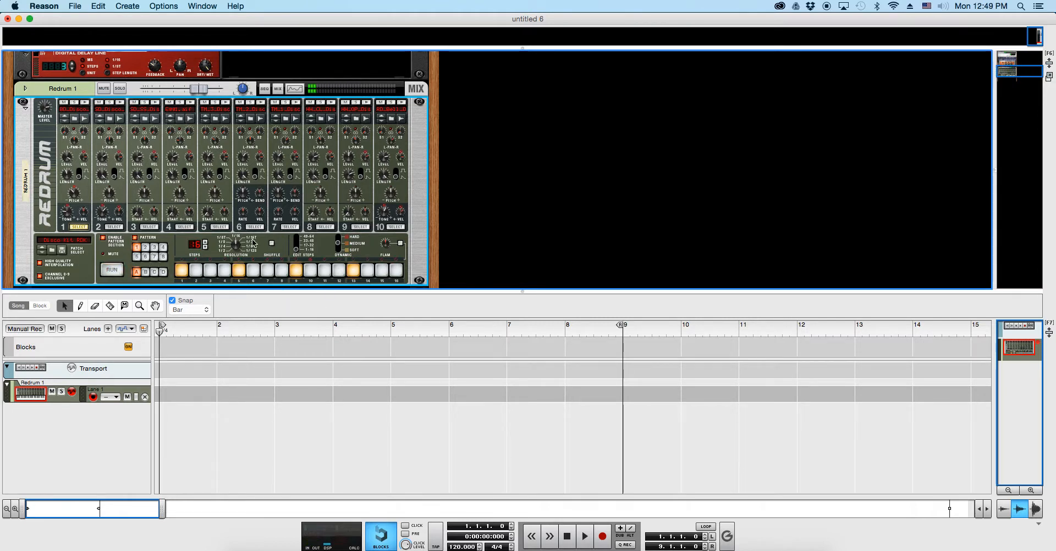
Program Redrum's drum channel 2 on steps 5 and 13 while the pattern runs, and stop the pattern.
{"action": "left_click", "coordinate": [110, 227]}
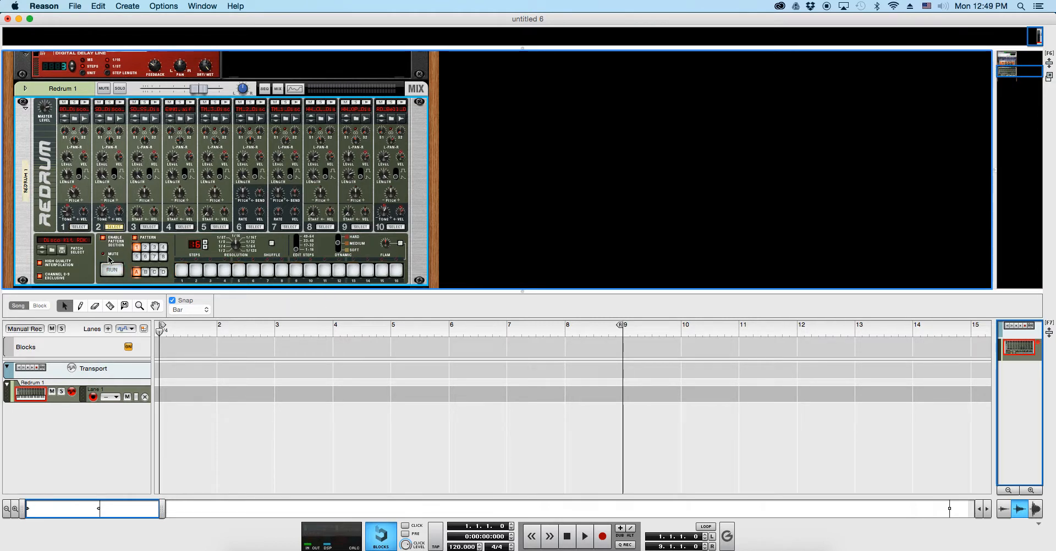
{"action": "left_click", "coordinate": [112, 270]}
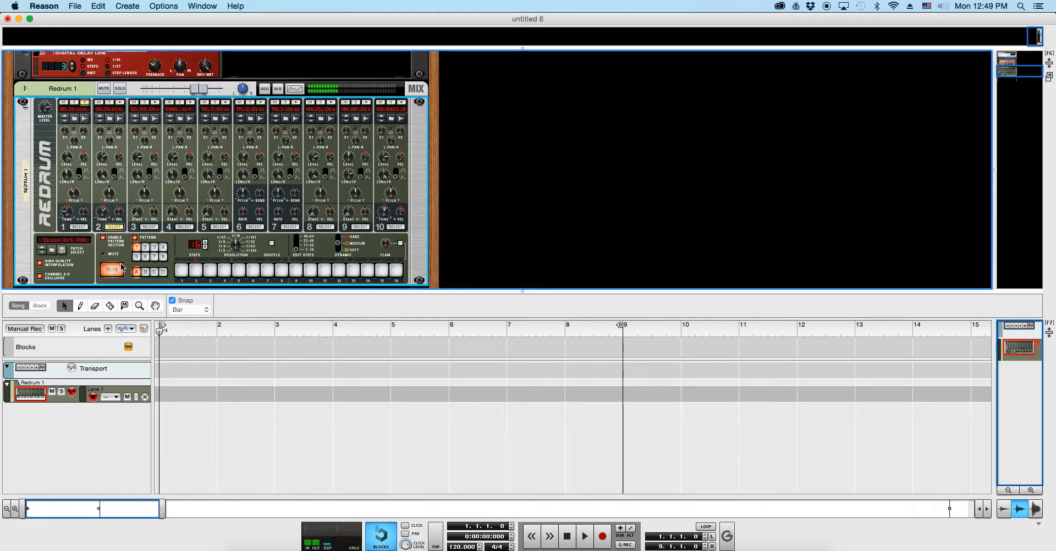
{"action": "left_click", "coordinate": [239, 271]}
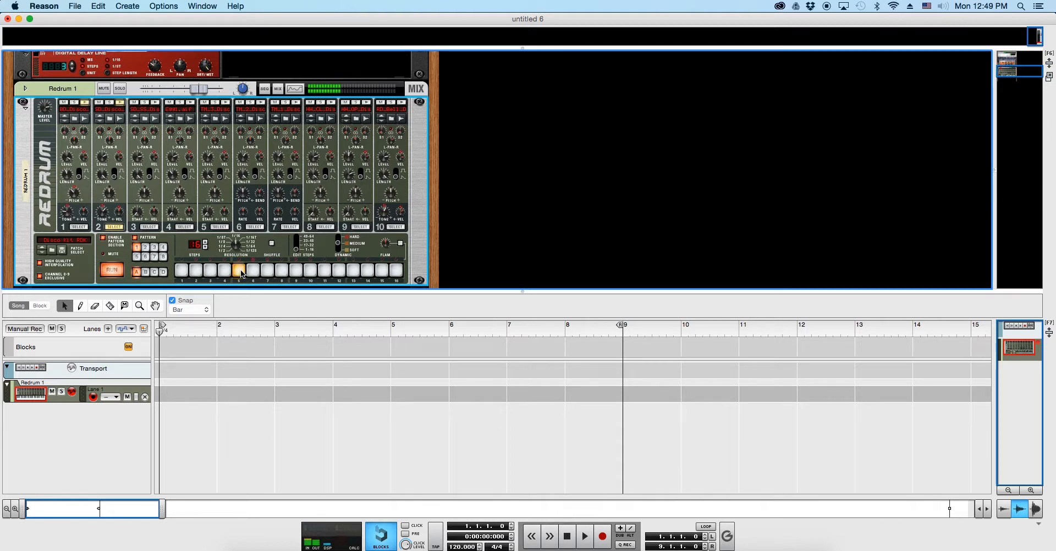
{"action": "left_click", "coordinate": [309, 271]}
{"action": "left_click", "coordinate": [315, 273]}
{"action": "left_click", "coordinate": [337, 272]}
{"action": "left_click", "coordinate": [338, 273]}
{"action": "left_click", "coordinate": [353, 270]}
{"action": "left_click", "coordinate": [116, 270]}
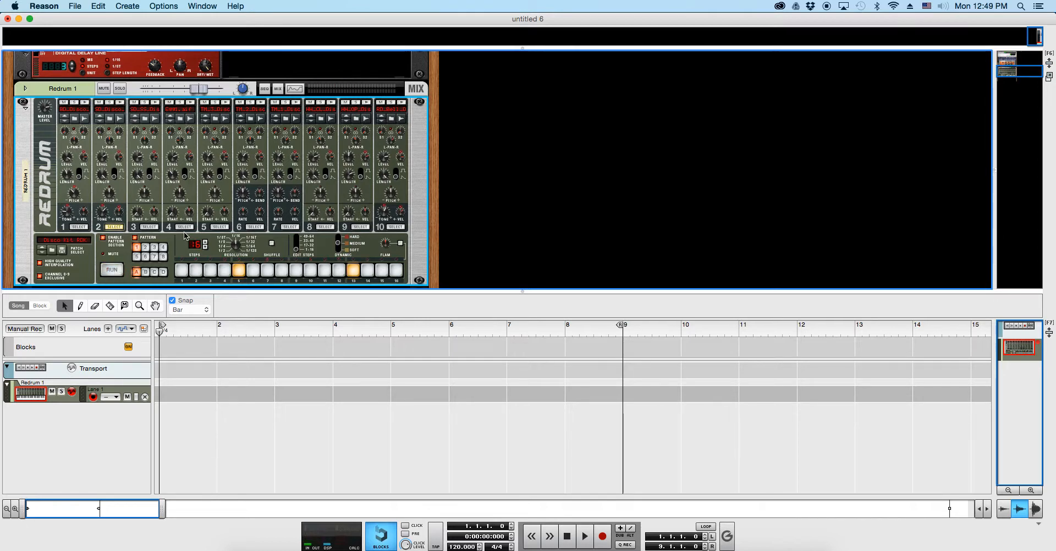
Delete the Redrum Drum Computer together with its track.
{"action": "right_click", "coordinate": [37, 91]}
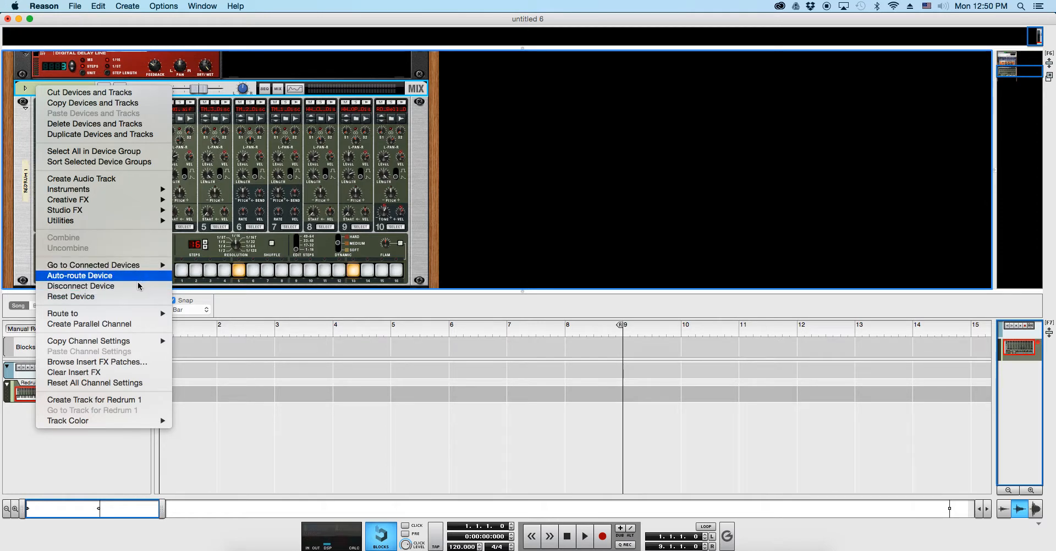
{"action": "left_click", "coordinate": [97, 125]}
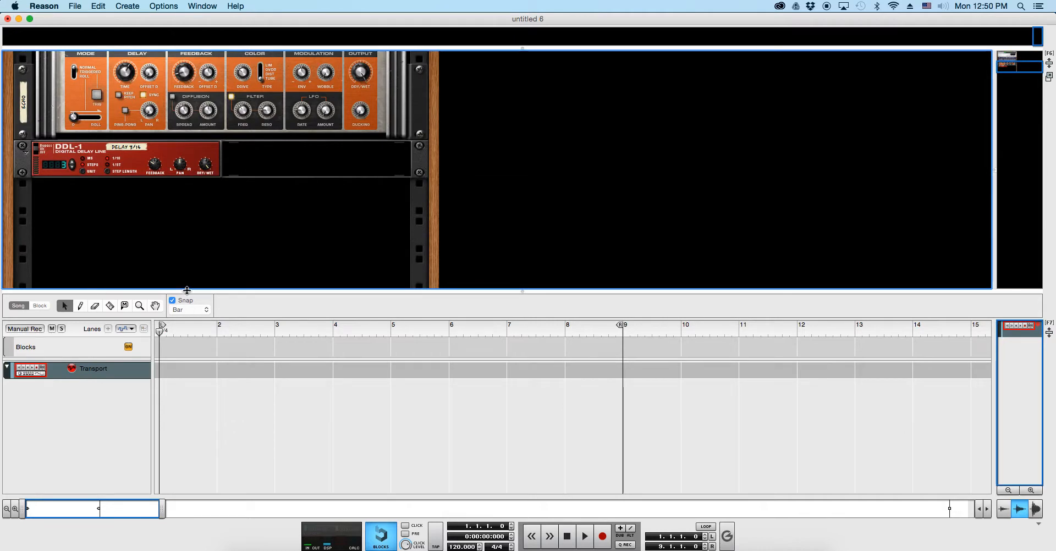
Browse the studio and creative effects and add a Line 6 Guitar Amp below the DDL-1 delay.
{"action": "right_click", "coordinate": [184, 216]}
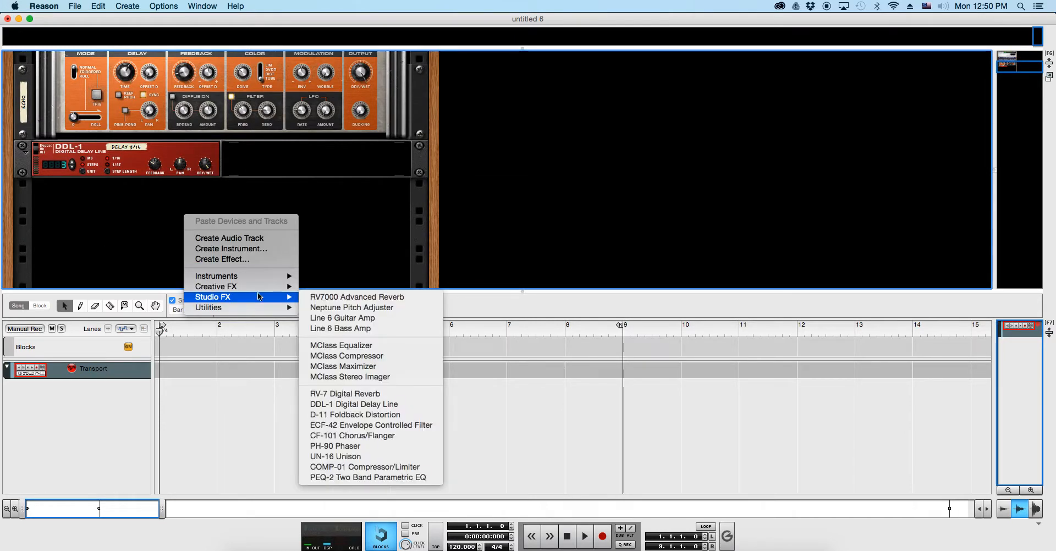
{"action": "mouse_move", "coordinate": [264, 304]}
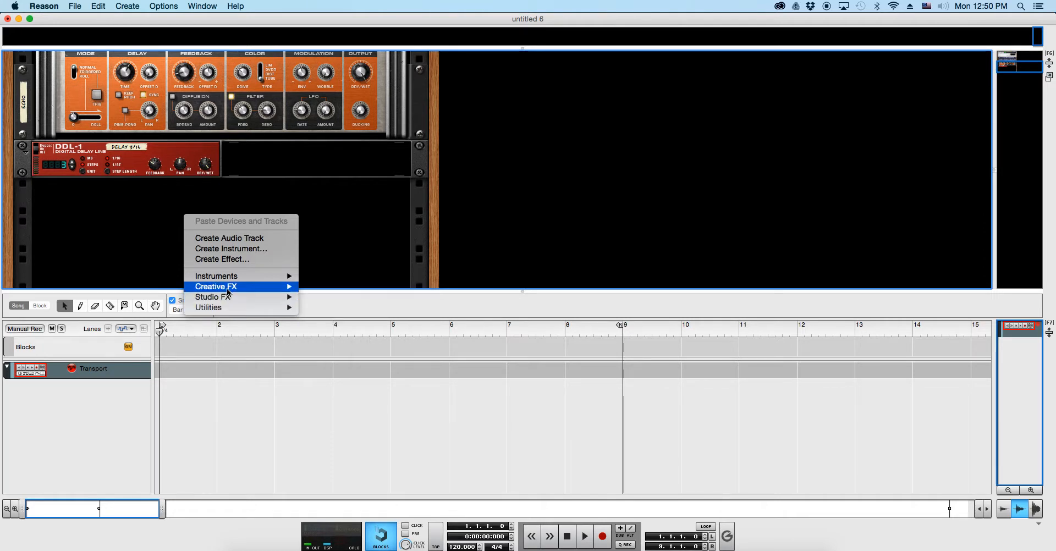
{"action": "mouse_move", "coordinate": [230, 279]}
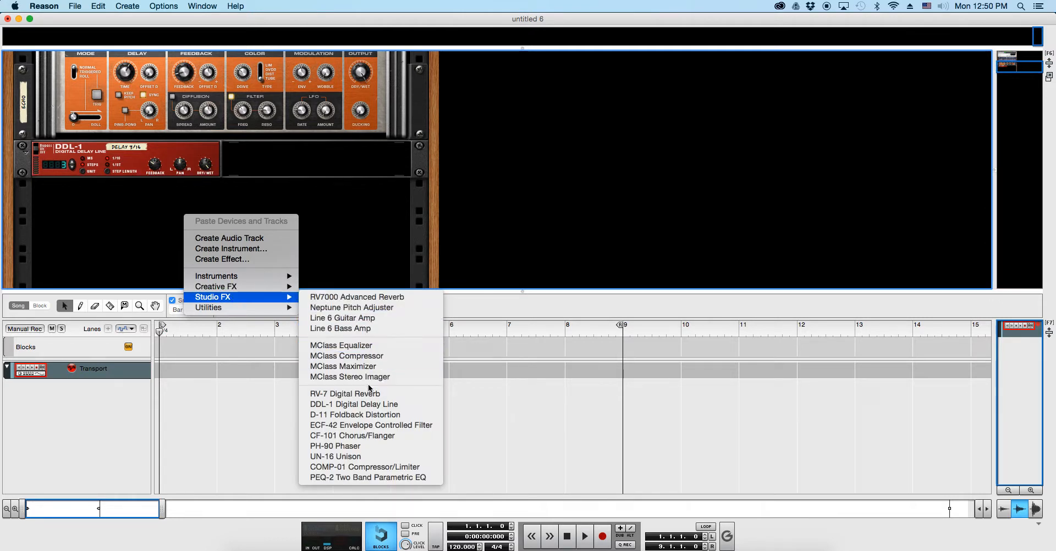
{"action": "left_click", "coordinate": [379, 319]}
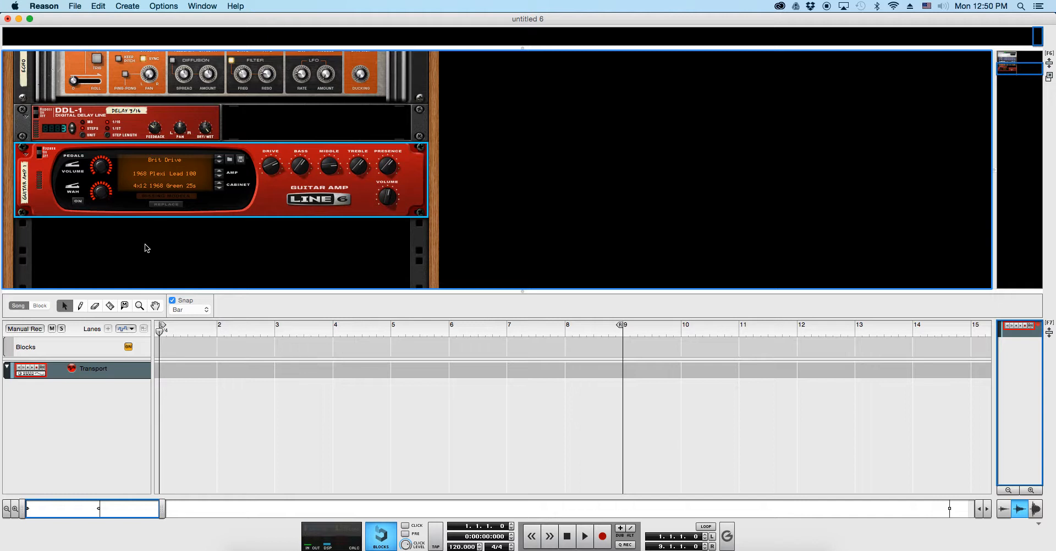
Create an audio track below the guitar amp and unfold its rack device to show the input and output settings.
{"action": "key", "text": "super+t"}
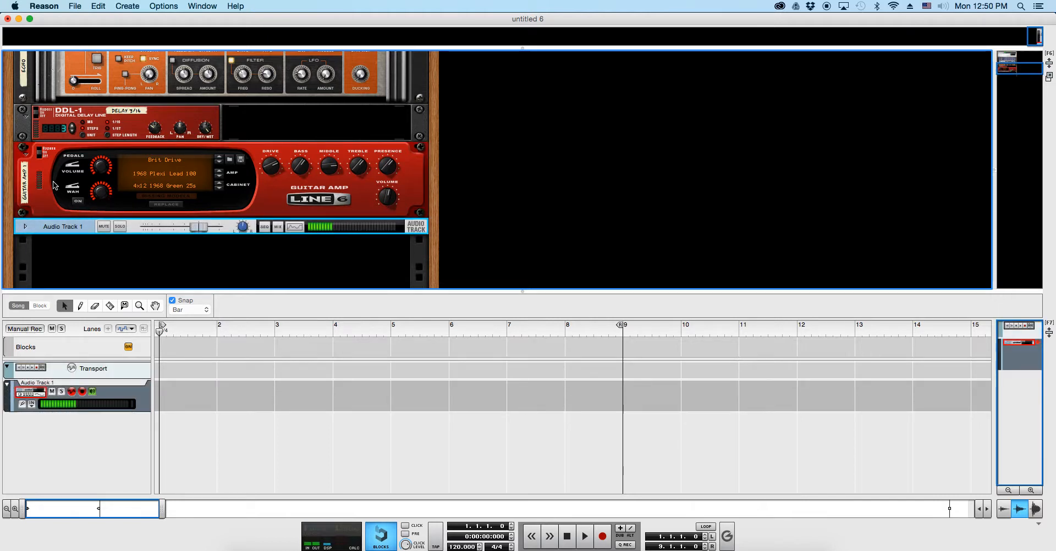
{"action": "left_click", "coordinate": [25, 226]}
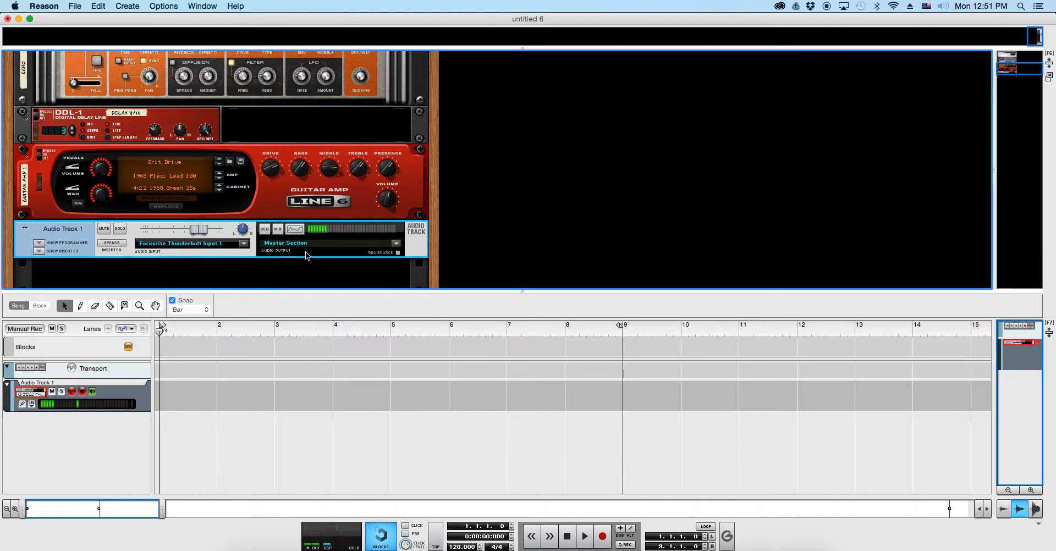
{"action": "scroll", "coordinate": [309, 253], "scroll_direction": "up", "scroll_amount": 1}
{"action": "scroll", "coordinate": [288, 245], "scroll_direction": "down", "scroll_amount": 3}
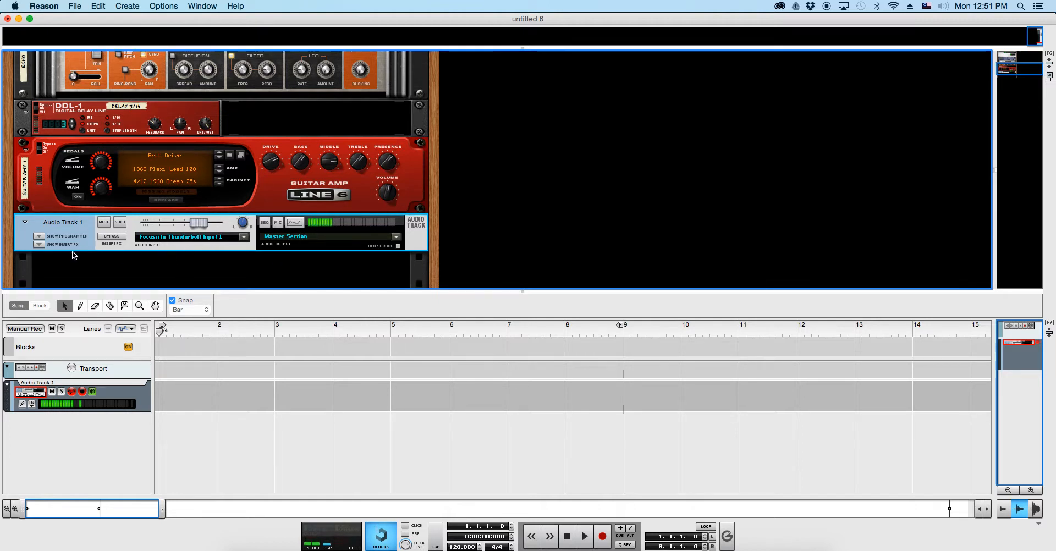
Switch off input monitoring for the audio track, and toggle its record enable off and back on.
{"action": "left_click", "coordinate": [91, 389]}
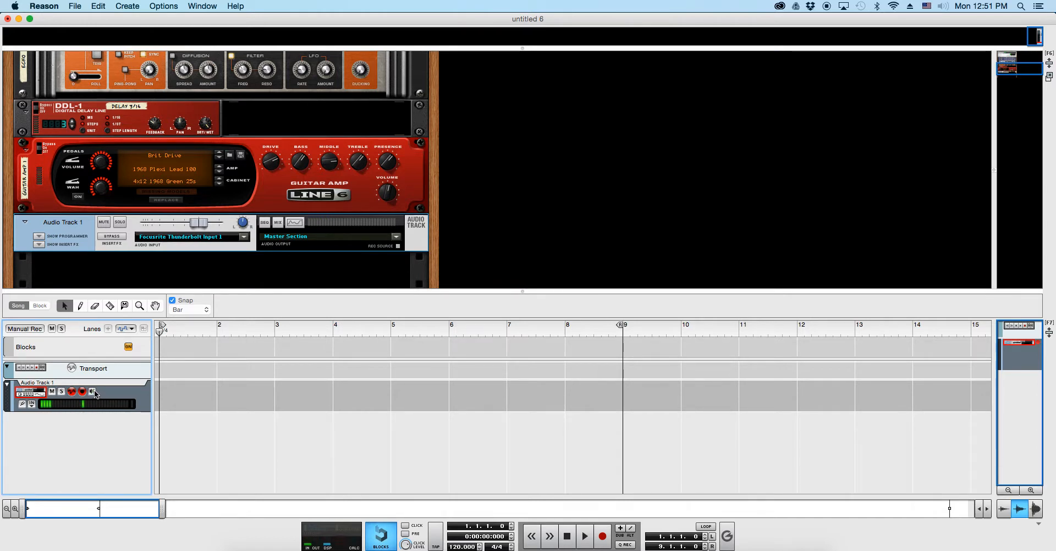
{"action": "left_click", "coordinate": [95, 393]}
{"action": "left_click", "coordinate": [94, 392]}
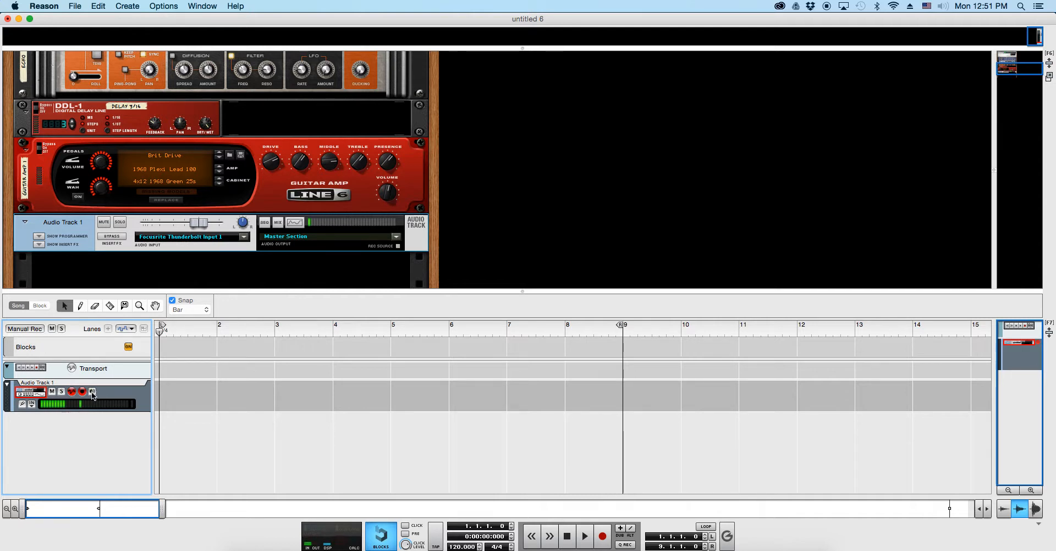
{"action": "left_click", "coordinate": [82, 393]}
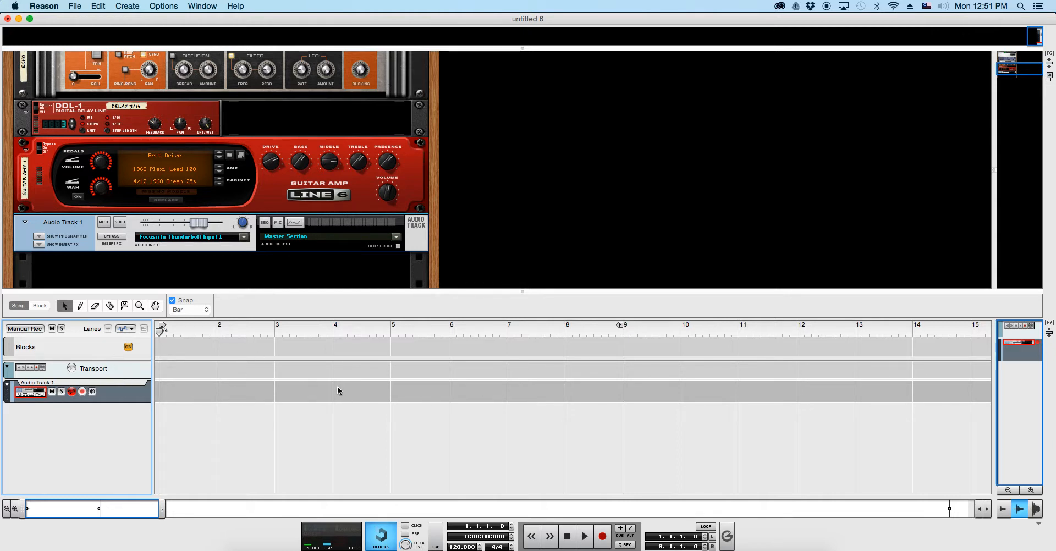
{"action": "left_click", "coordinate": [82, 392]}
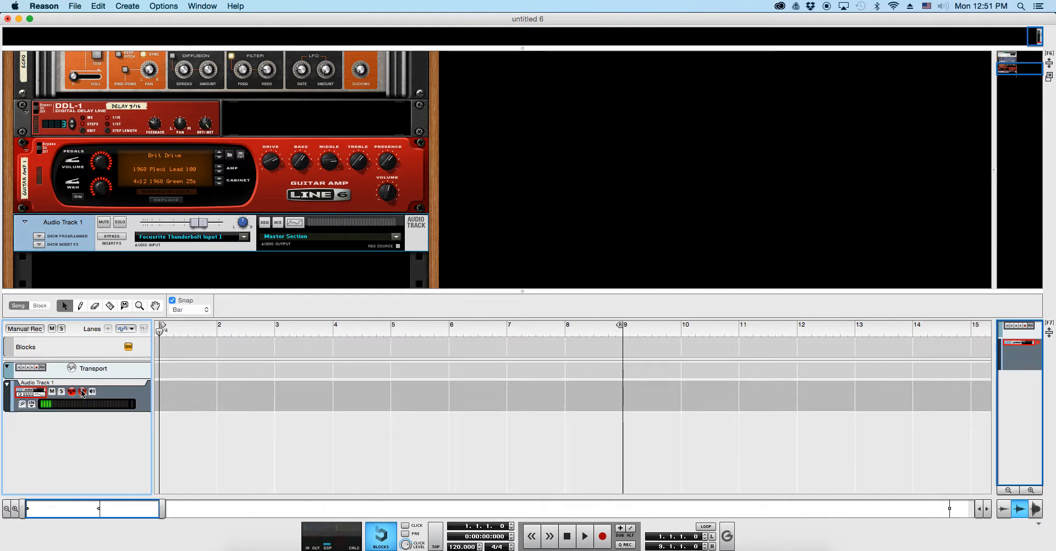
{"action": "left_click", "coordinate": [92, 392]}
{"action": "left_click", "coordinate": [92, 392]}
Delete the standalone Line 6 Guitar Amp above the audio track device.
{"action": "right_click", "coordinate": [266, 192]}
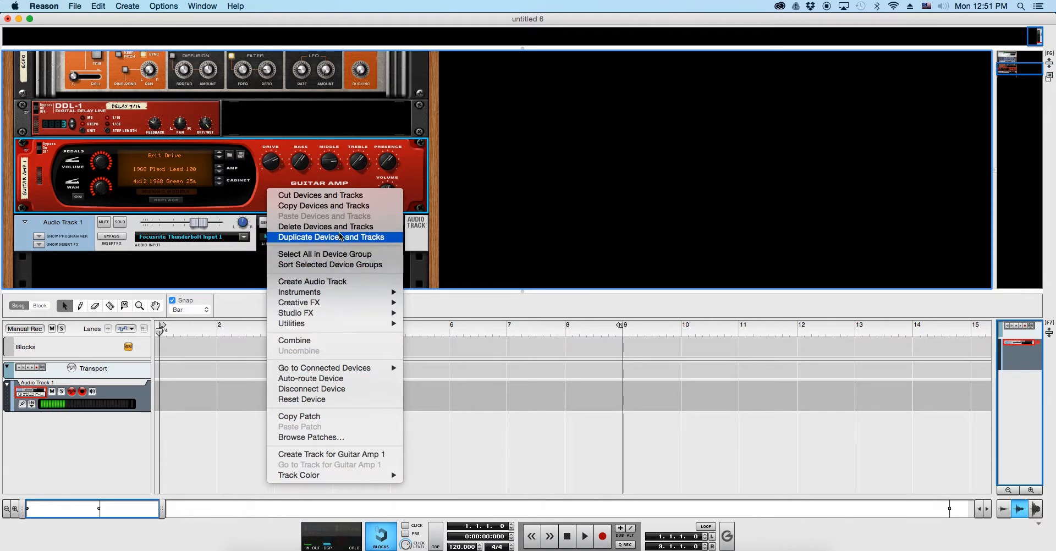
{"action": "left_click", "coordinate": [179, 194]}
{"action": "key", "text": "Delete"}
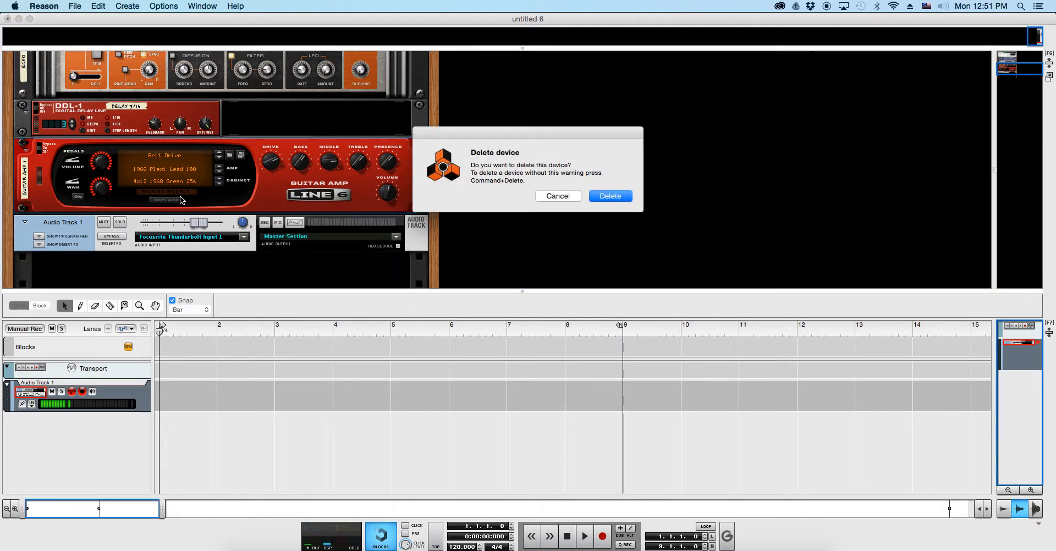
{"action": "key", "text": "Return"}
Add a Line 6 Guitar Amp as an insert effect on the audio track device.
{"action": "left_click", "coordinate": [97, 172]}
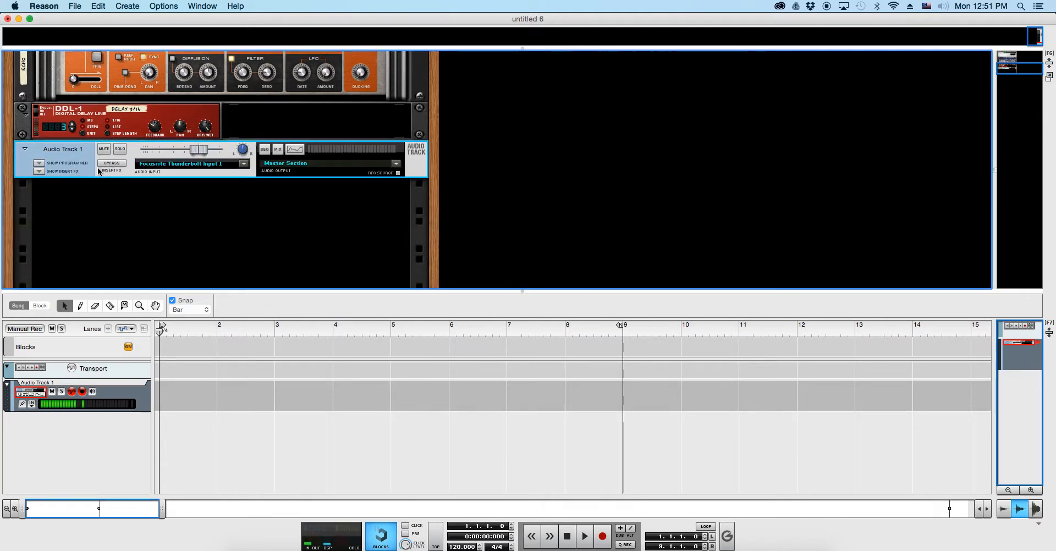
{"action": "right_click", "coordinate": [98, 171]}
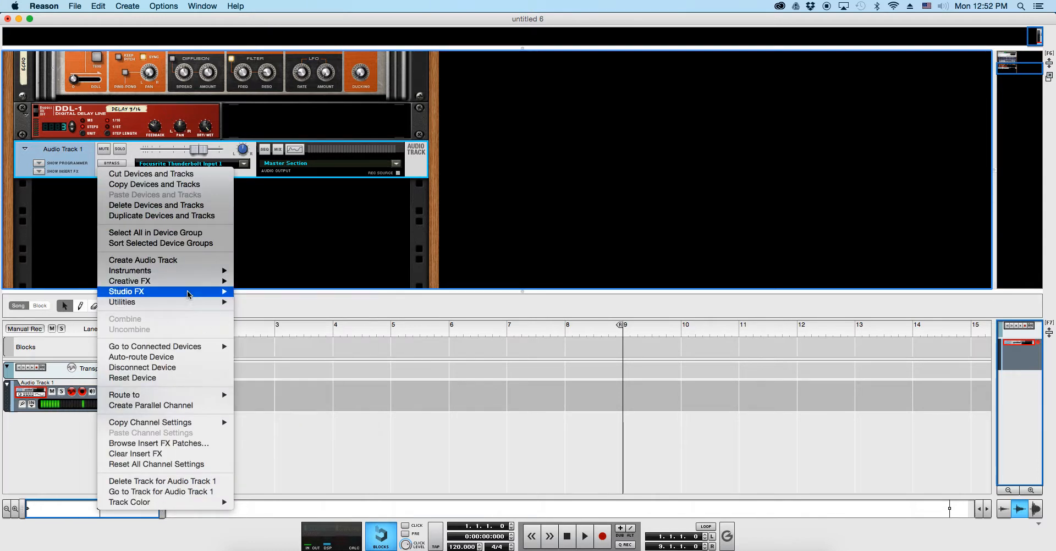
{"action": "mouse_move", "coordinate": [198, 292]}
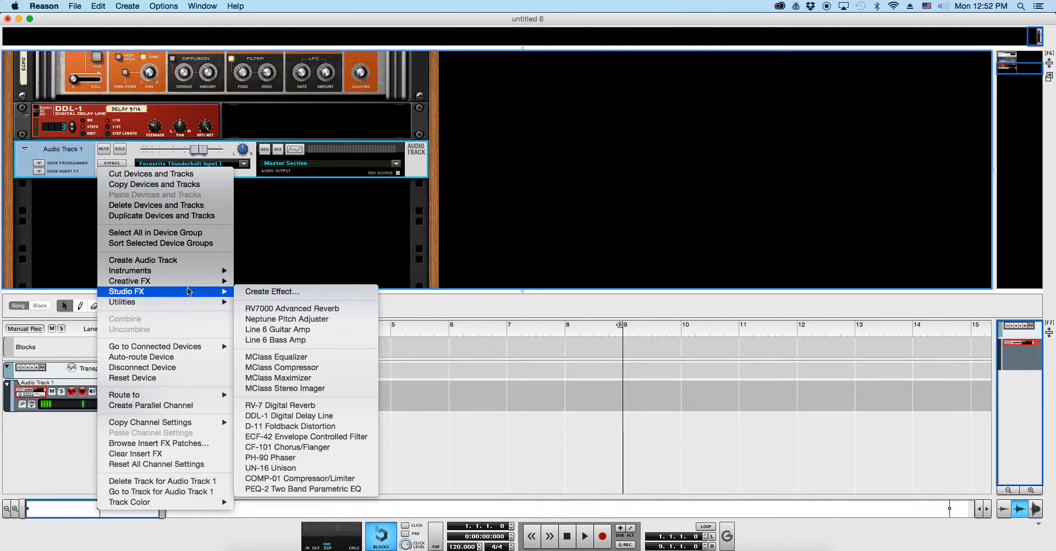
{"action": "left_click", "coordinate": [303, 331]}
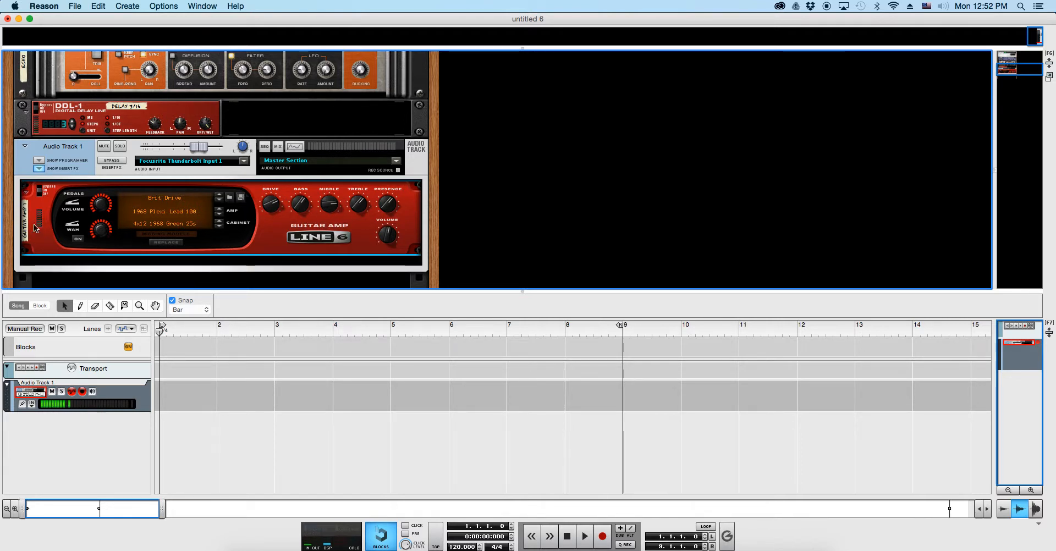
Look through the Line 6 Guitar Amp's patches without loading one from the browser, and switch the amp to the Blackface patch.
{"action": "left_click", "coordinate": [230, 197]}
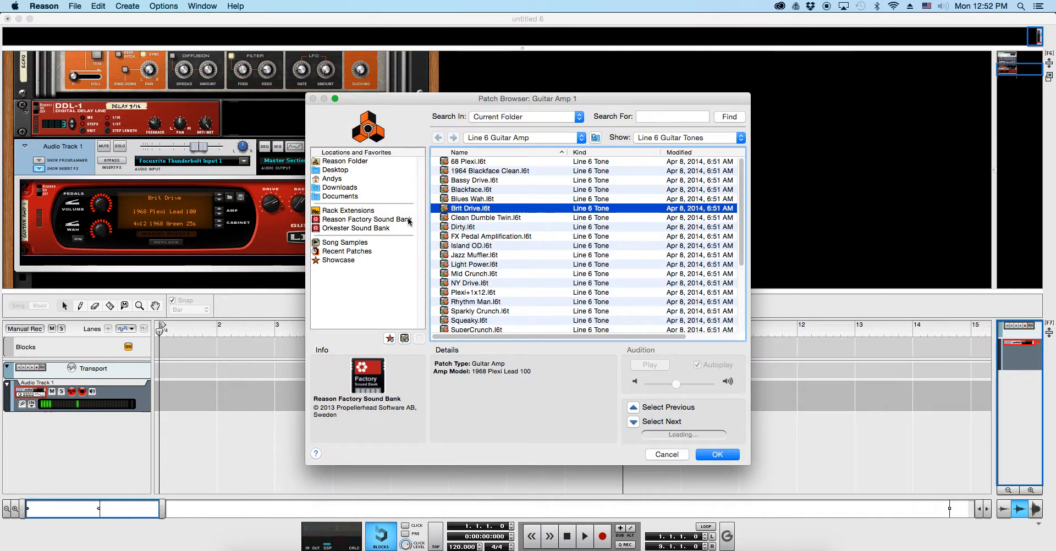
{"action": "scroll", "coordinate": [484, 242], "scroll_direction": "down", "scroll_amount": 5}
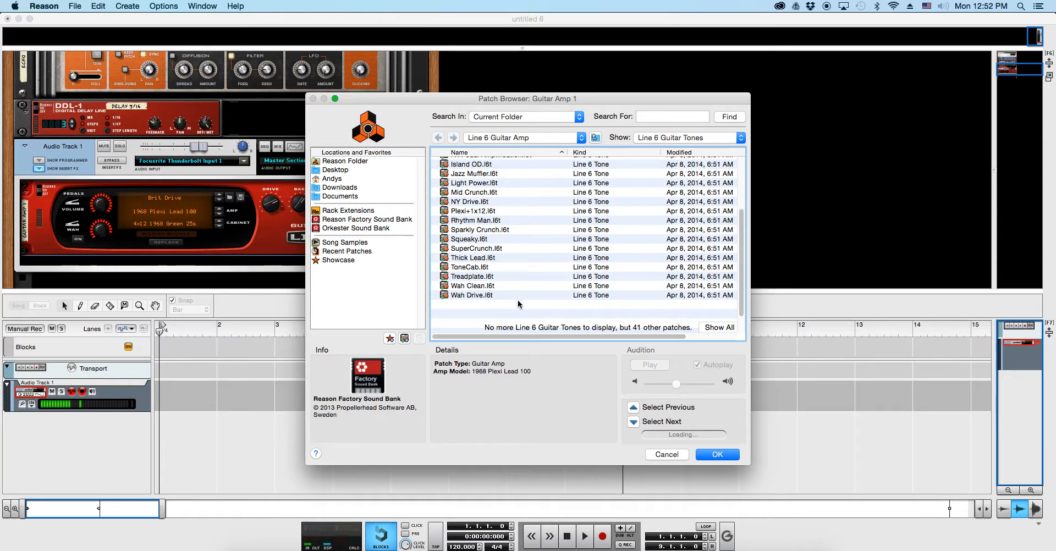
{"action": "scroll", "coordinate": [518, 297], "scroll_direction": "up", "scroll_amount": 5}
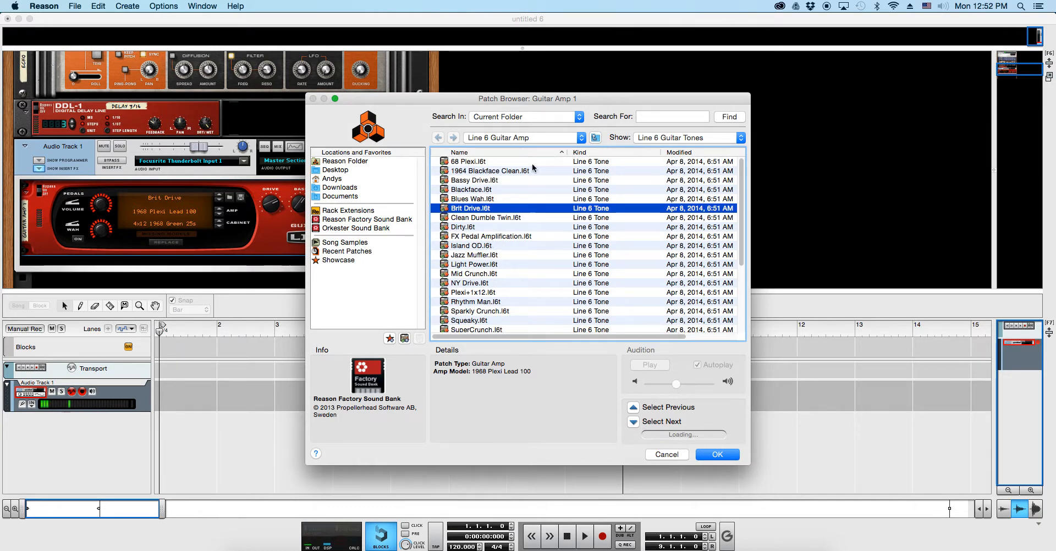
{"action": "left_click", "coordinate": [666, 455]}
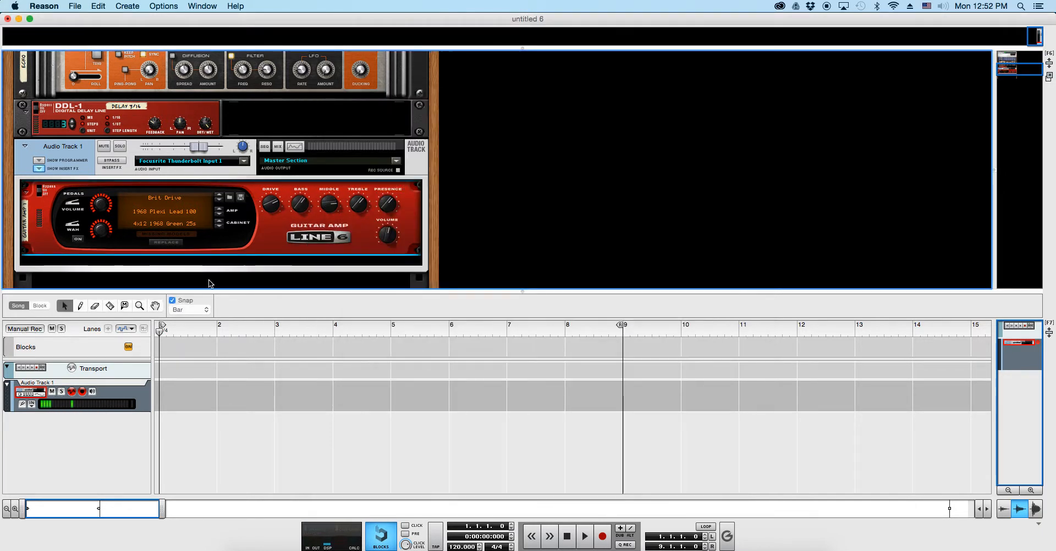
{"action": "left_click", "coordinate": [219, 197]}
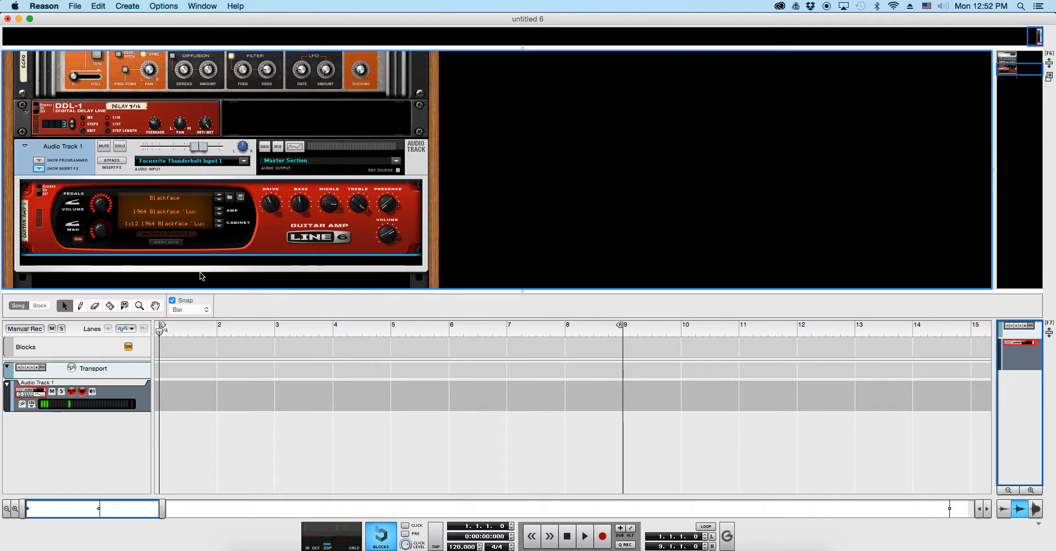
Switch input monitoring on for the audio track and off again.
{"action": "left_click", "coordinate": [94, 392]}
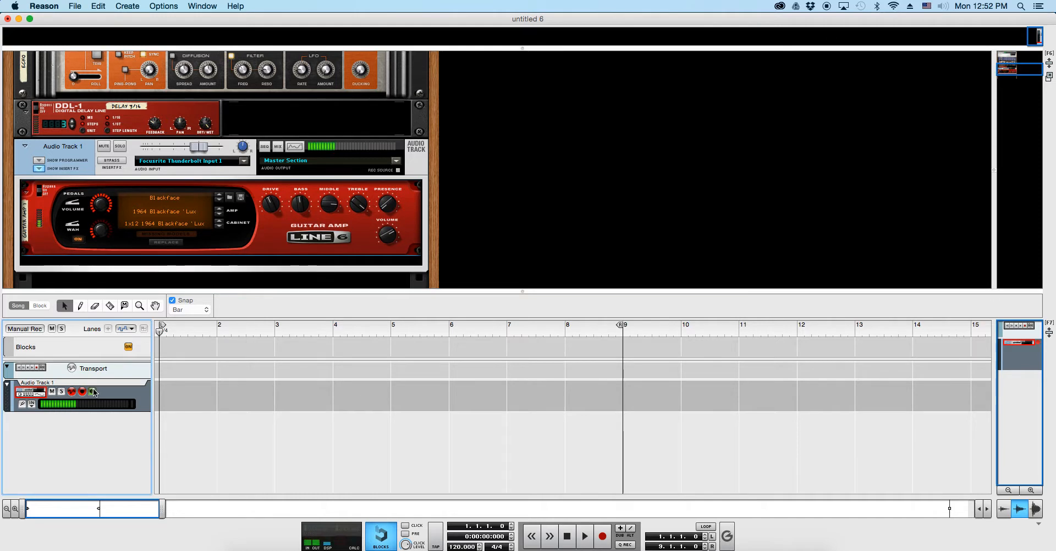
{"action": "left_click", "coordinate": [93, 392]}
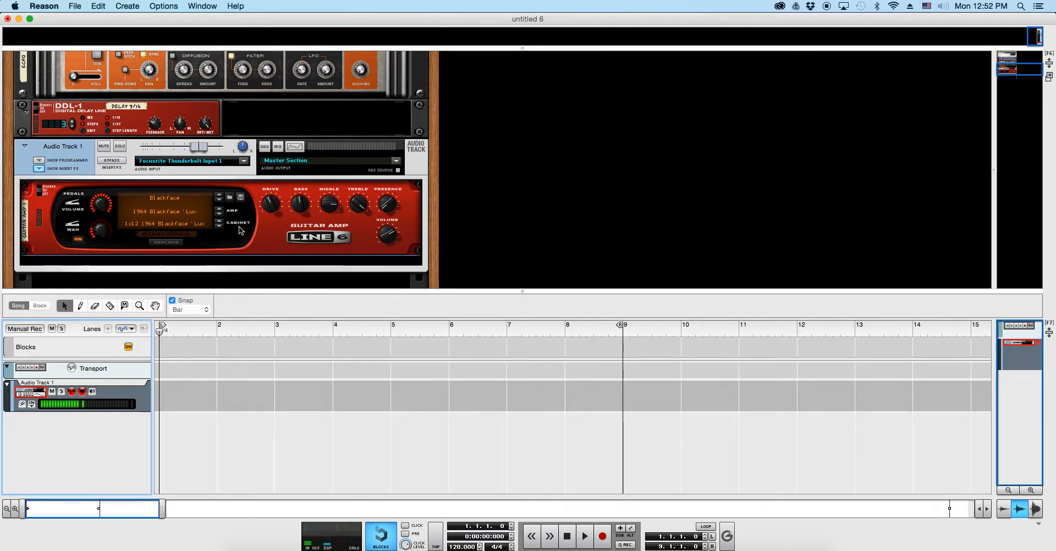
{"action": "right_click", "coordinate": [270, 236]}
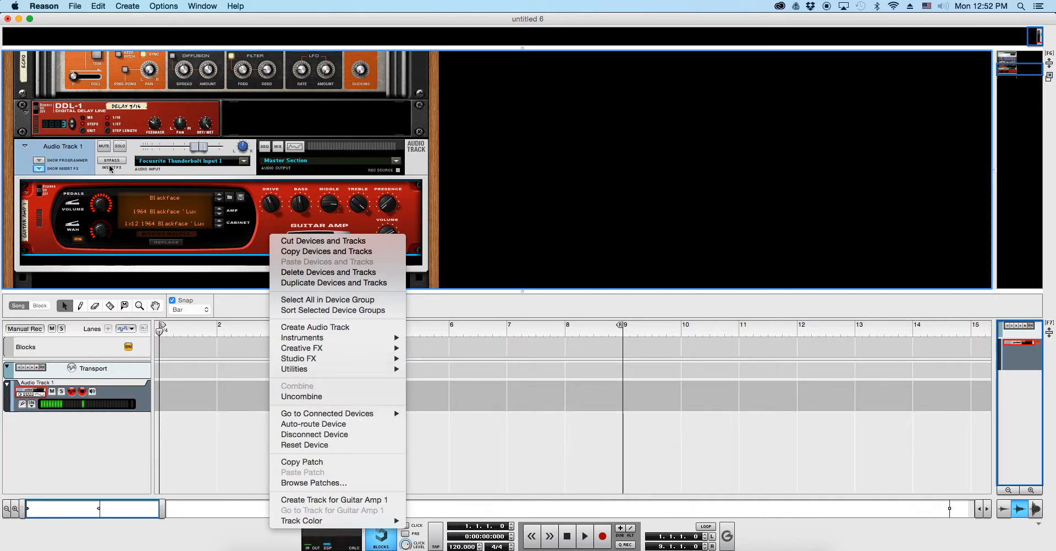
{"action": "left_click", "coordinate": [197, 251]}
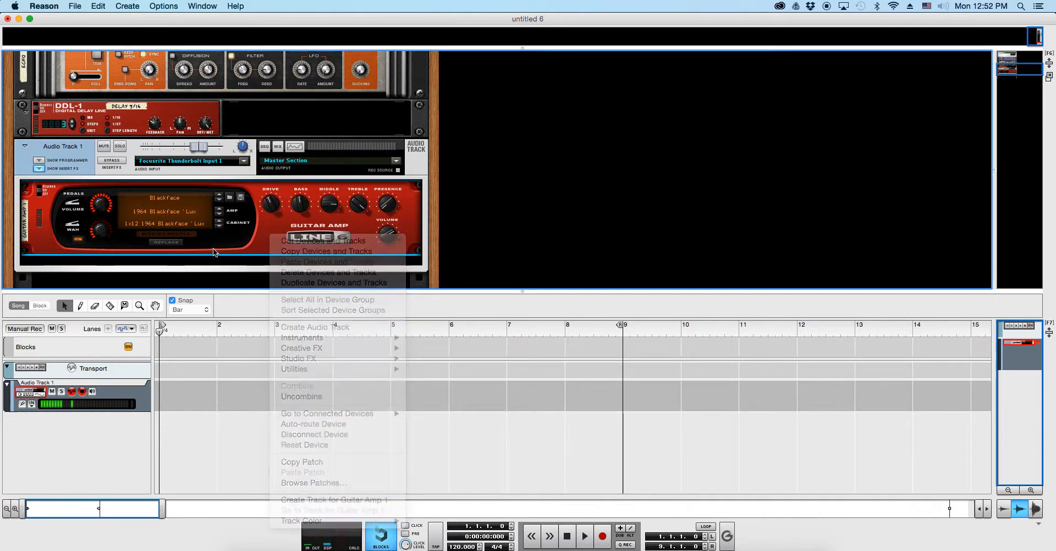
{"action": "left_click", "coordinate": [95, 178]}
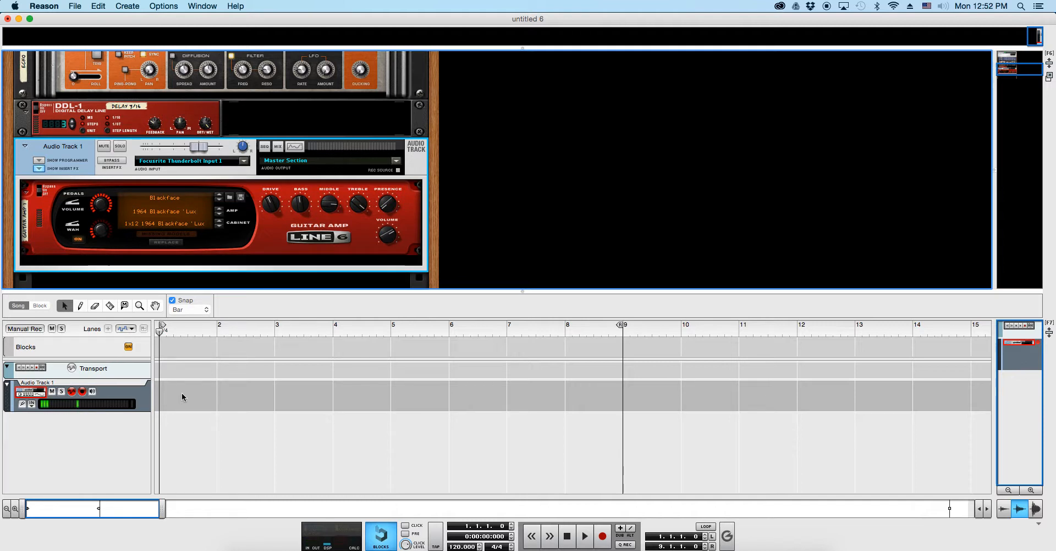
{"action": "scroll", "coordinate": [144, 256], "scroll_direction": "down", "scroll_amount": 3}
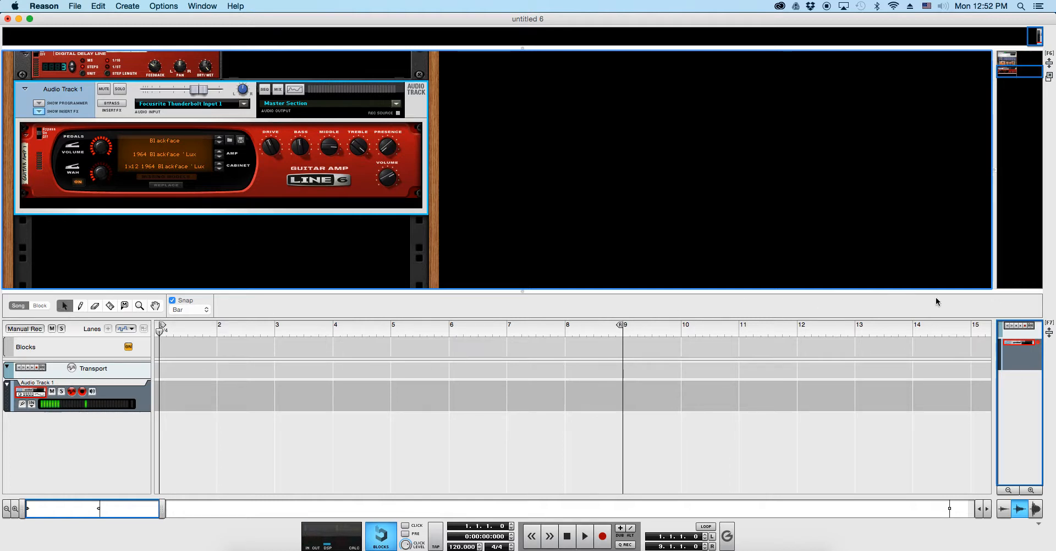
Alternate the sequencer between Block view and Song view to compare them, ending in Song view.
{"action": "left_click", "coordinate": [40, 306]}
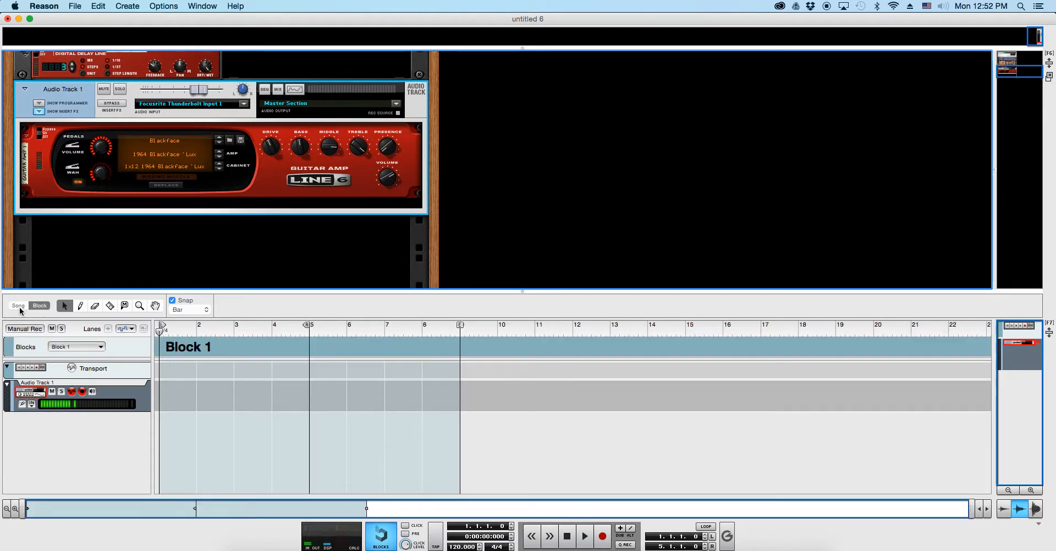
{"action": "left_click", "coordinate": [21, 310]}
{"action": "left_click", "coordinate": [34, 303]}
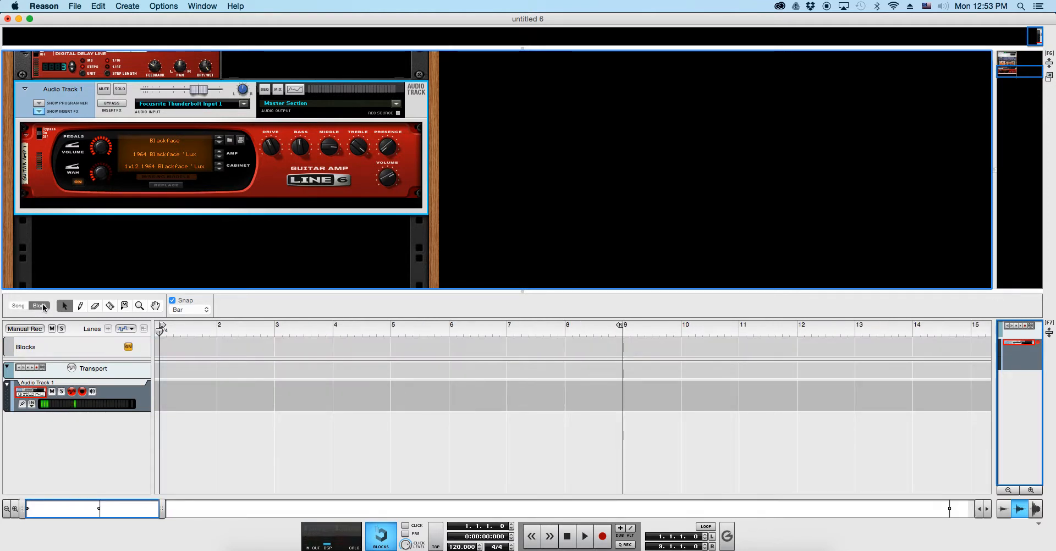
{"action": "left_click", "coordinate": [15, 306]}
{"action": "left_click", "coordinate": [12, 307]}
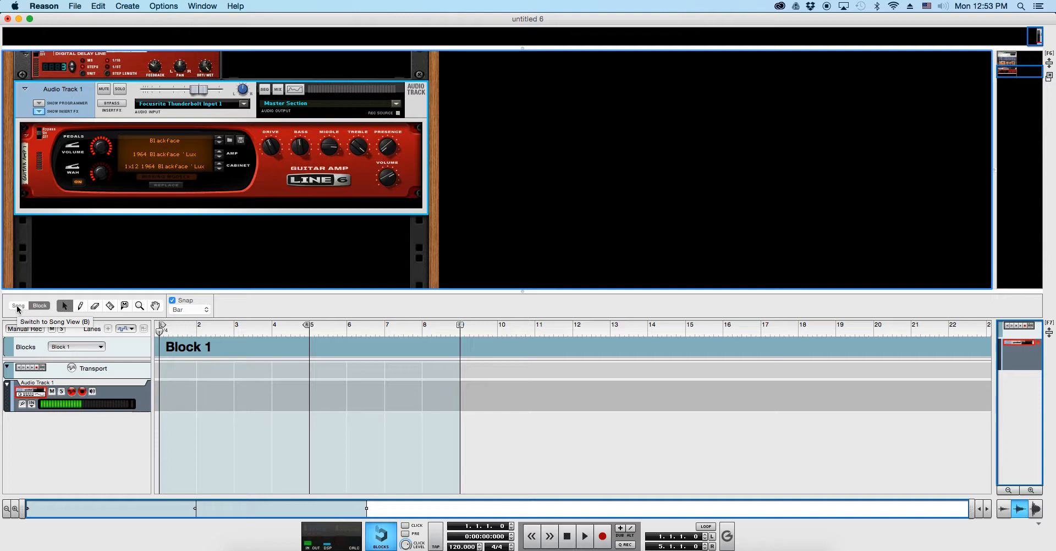
{"action": "left_click", "coordinate": [18, 309]}
{"action": "left_click", "coordinate": [18, 309]}
{"action": "left_click", "coordinate": [18, 309]}
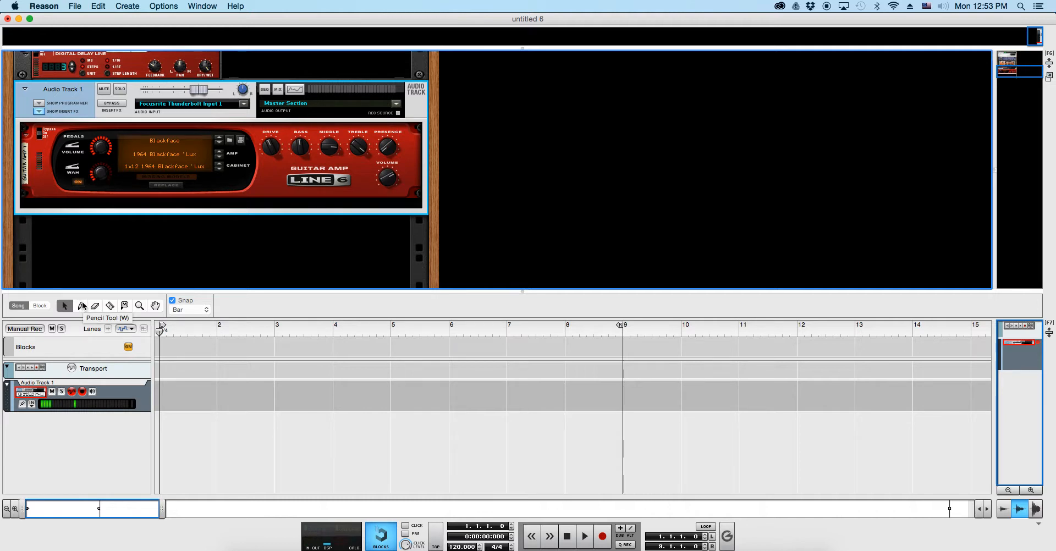
{"action": "left_click", "coordinate": [25, 310]}
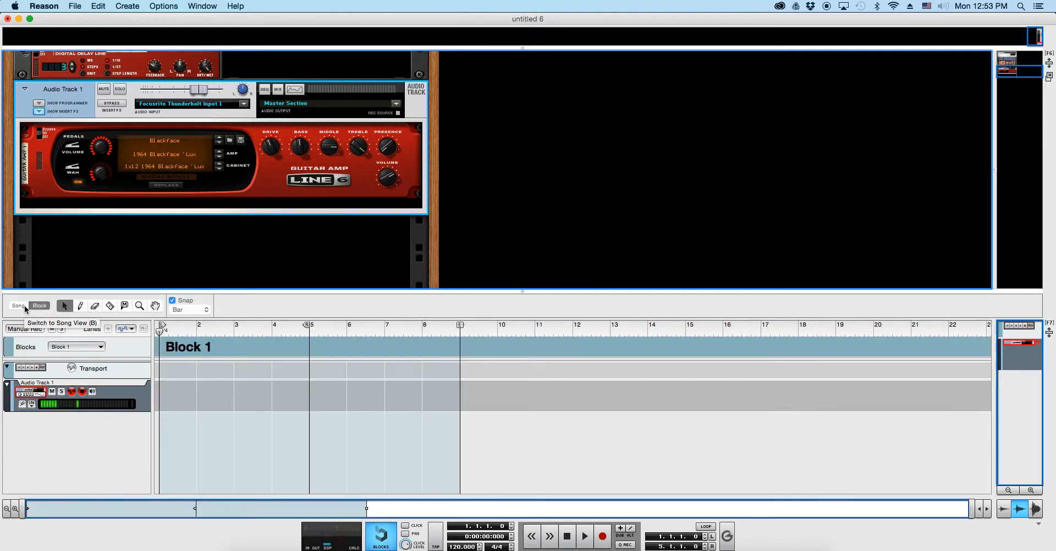
{"action": "left_click", "coordinate": [25, 306]}
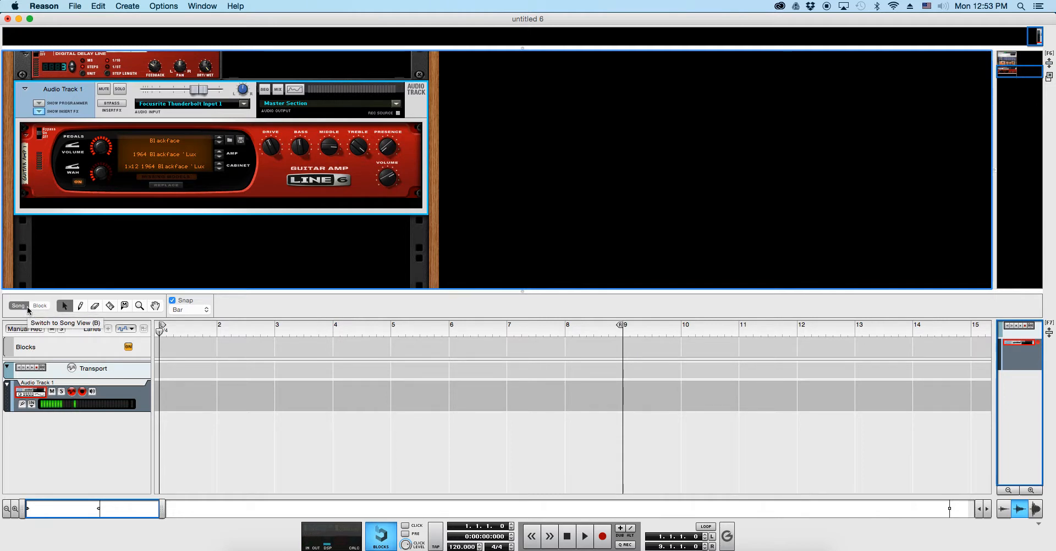
{"action": "left_click", "coordinate": [28, 310]}
{"action": "left_click", "coordinate": [28, 310]}
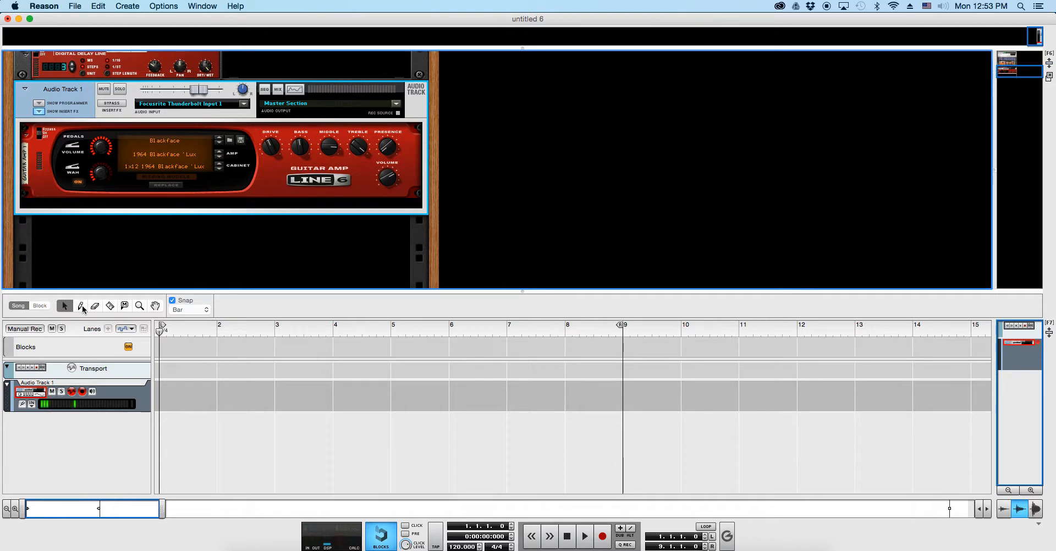
Flip the rack around to view the guitar amp's rear cabling, and return to the front side.
{"action": "key", "text": "Tab"}
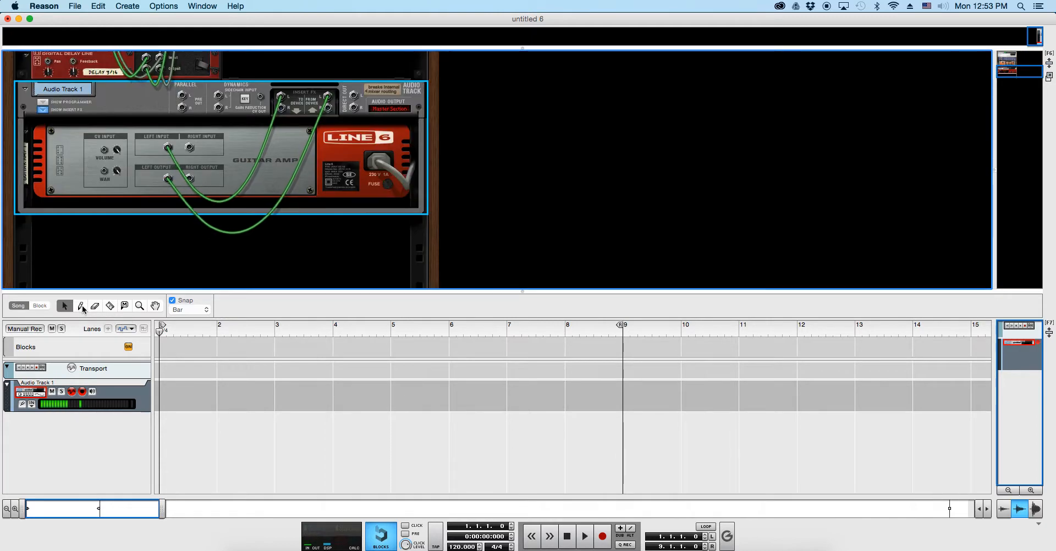
{"action": "key", "text": "Tab"}
{"action": "key", "text": "Tab"}
{"action": "key", "text": "Tab"}
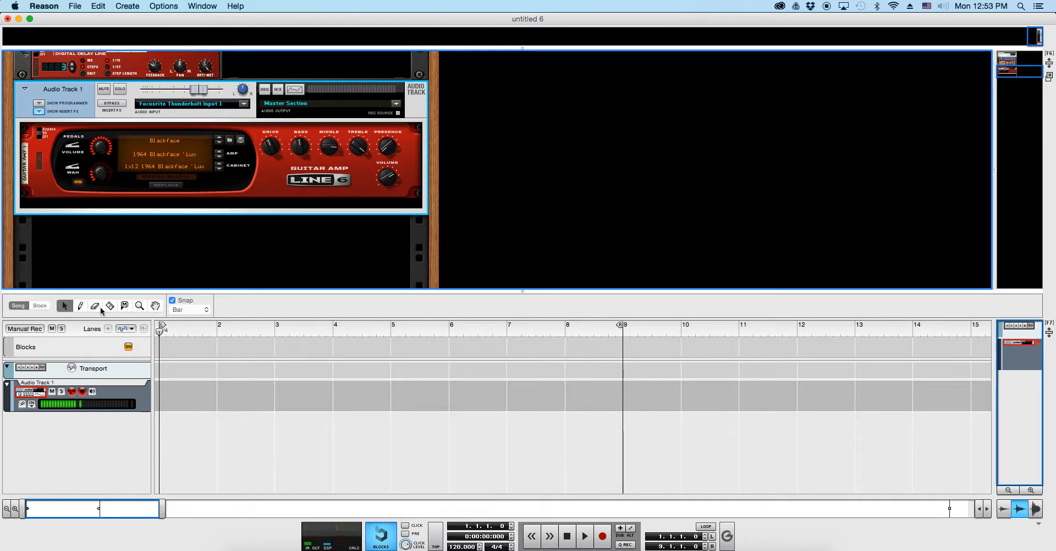
Cycle through the sequencer's editing tools, including the Magnifying Glass, and return to the Selection tool.
{"action": "key", "text": "t"}
{"action": "key", "text": "y"}
{"action": "key", "text": "u"}
{"action": "key", "text": "q"}
{"action": "key", "text": "y"}
{"action": "key", "text": "u"}
{"action": "key", "text": "q"}
{"action": "key", "text": "r"}
{"action": "key", "text": "q"}
{"action": "left_click", "coordinate": [184, 345]}
{"action": "key", "text": "y"}
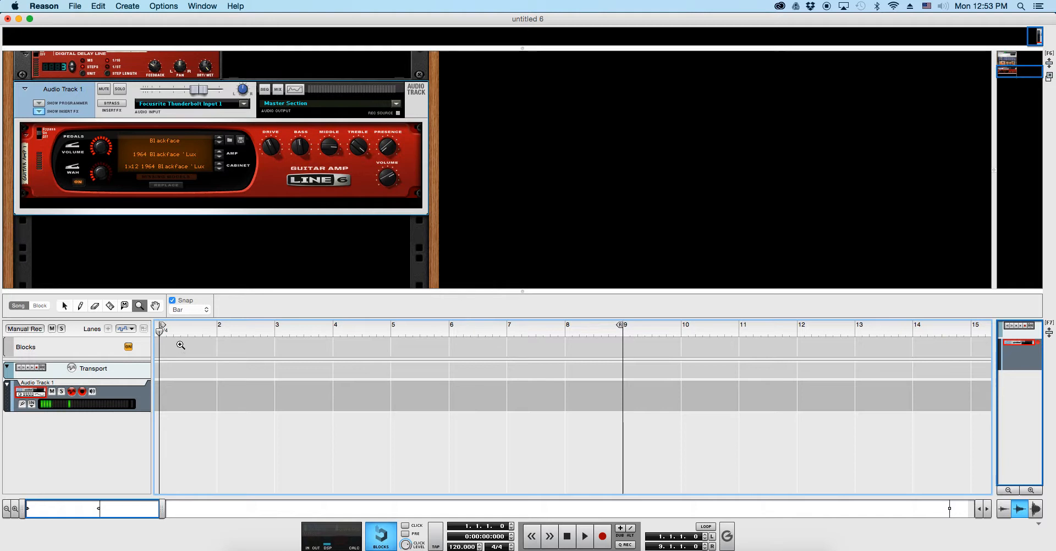
{"action": "key", "text": "u"}
{"action": "key", "text": "q"}
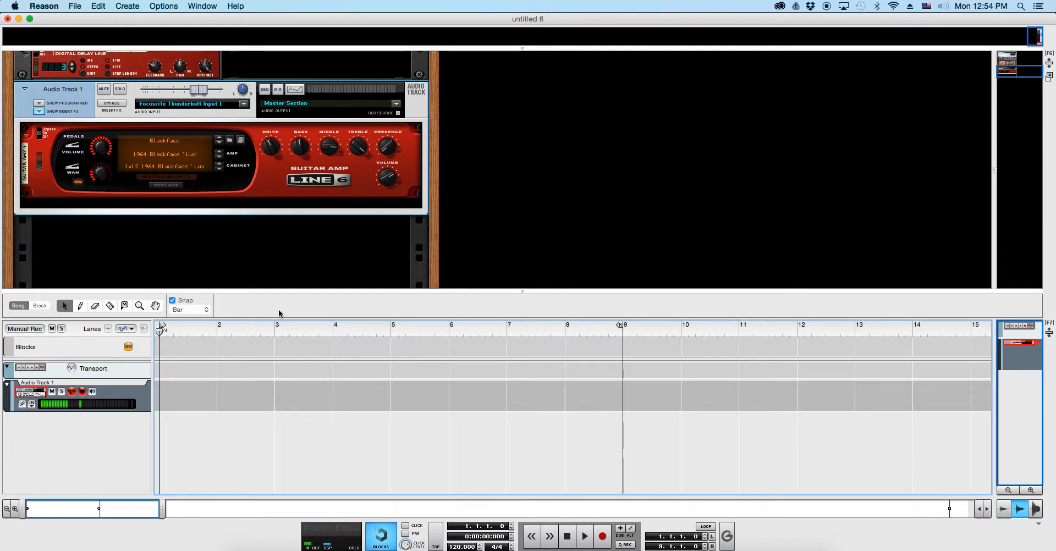
Set the sequencer's snap value to 1/16.
{"action": "left_click", "coordinate": [204, 312]}
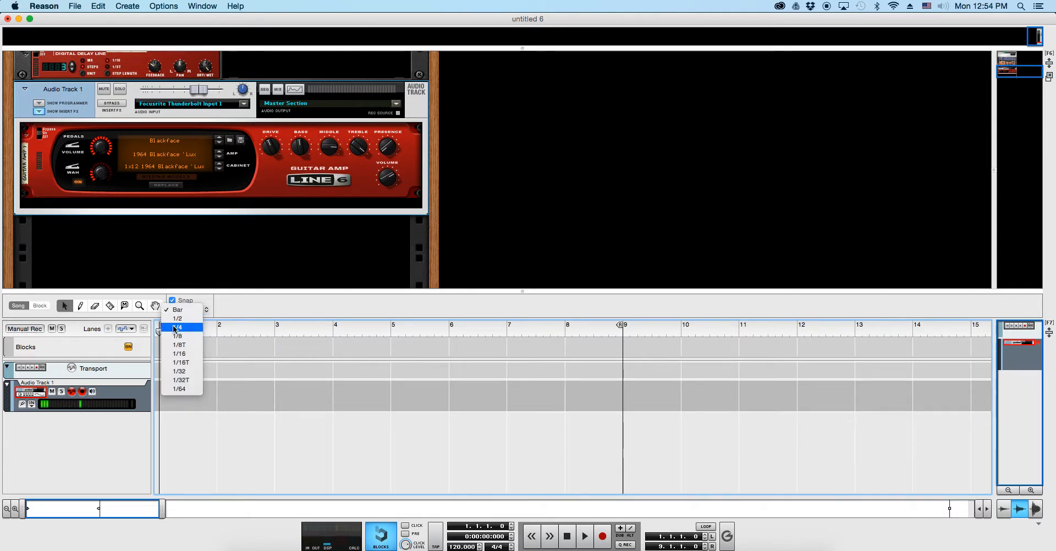
{"action": "left_click", "coordinate": [237, 308]}
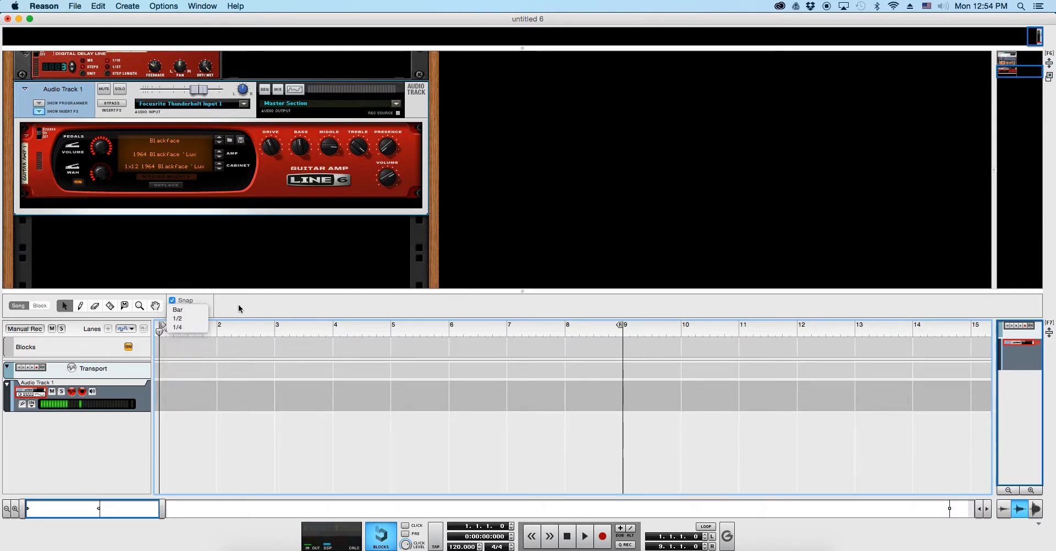
{"action": "left_click", "coordinate": [185, 310]}
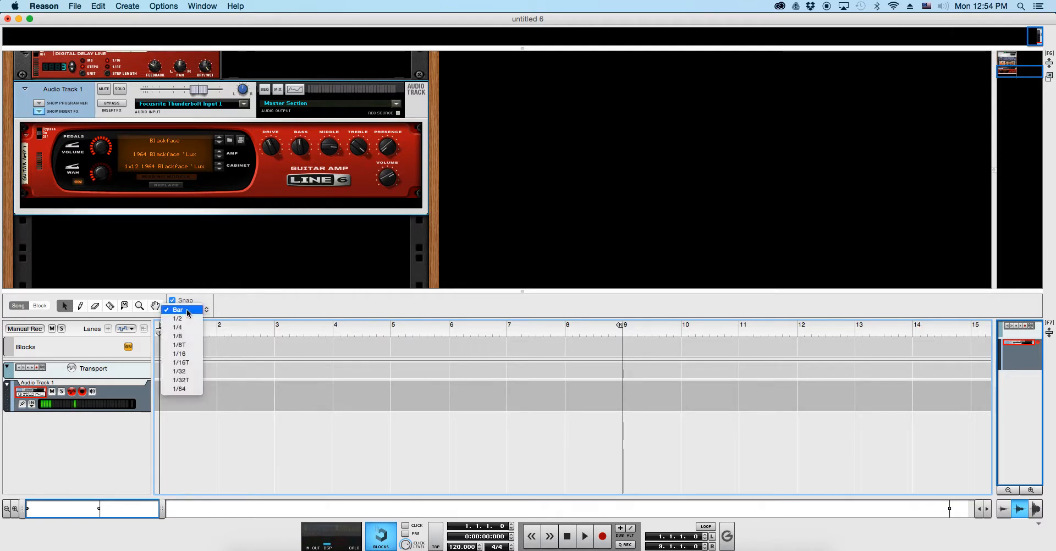
{"action": "left_click", "coordinate": [193, 355]}
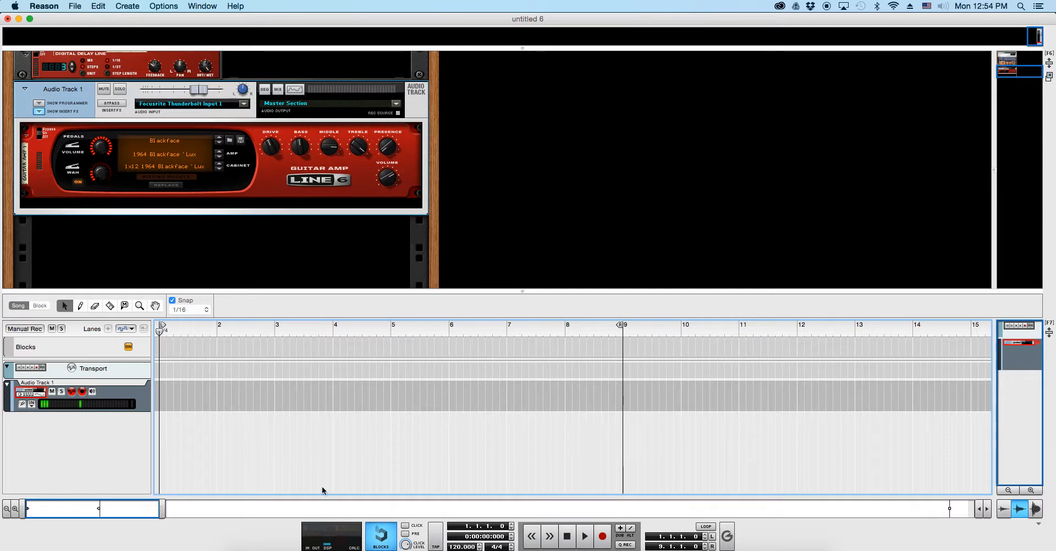
Zoom the sequencer timeline in horizontally to show about eleven bars.
{"action": "left_click_drag", "start_coordinate": [164, 509], "coordinate": [122, 511]}
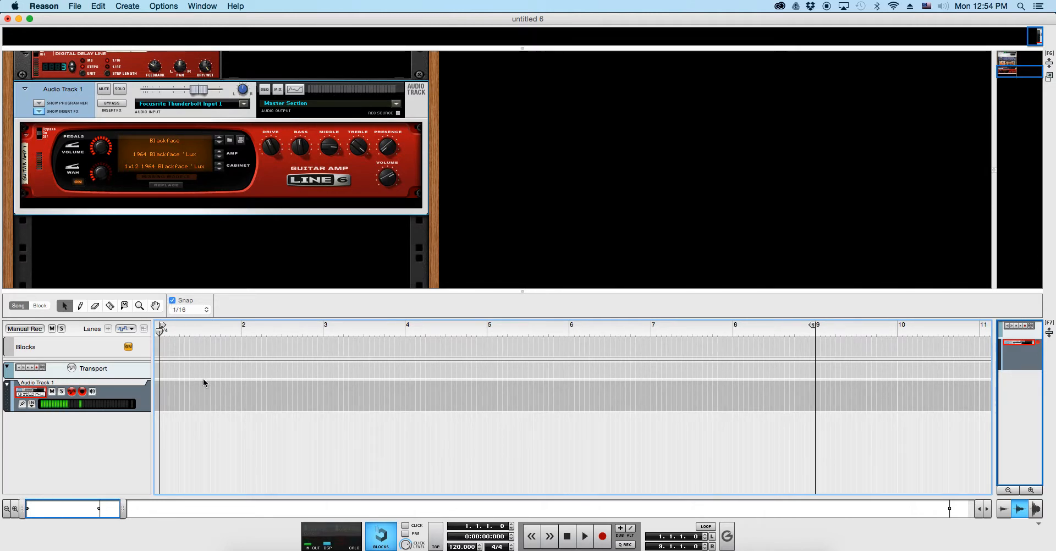
{"action": "left_click_drag", "start_coordinate": [295, 387], "coordinate": [547, 379]}
{"action": "left_click_drag", "start_coordinate": [437, 385], "coordinate": [165, 366]}
Examine the manual recording toggle and the track's automation parameter categories without adding an automation lane.
{"action": "left_click", "coordinate": [31, 329]}
{"action": "left_click", "coordinate": [31, 329]}
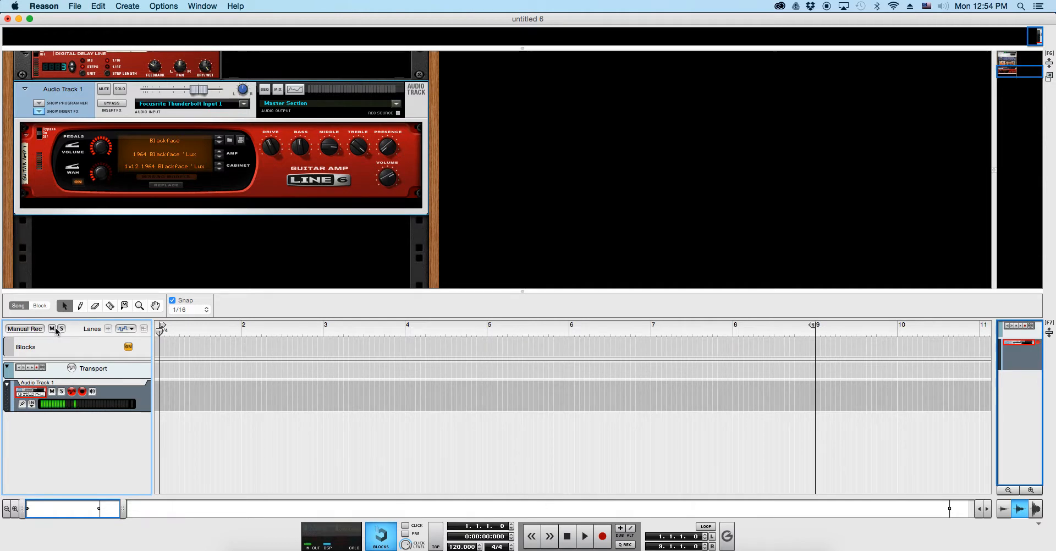
{"action": "left_click", "coordinate": [133, 330]}
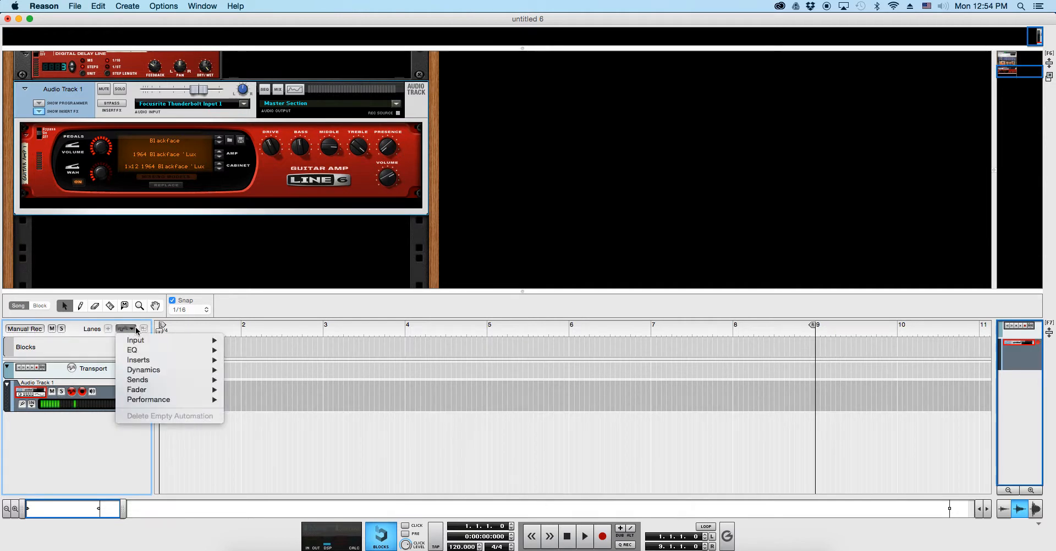
{"action": "mouse_move", "coordinate": [138, 342]}
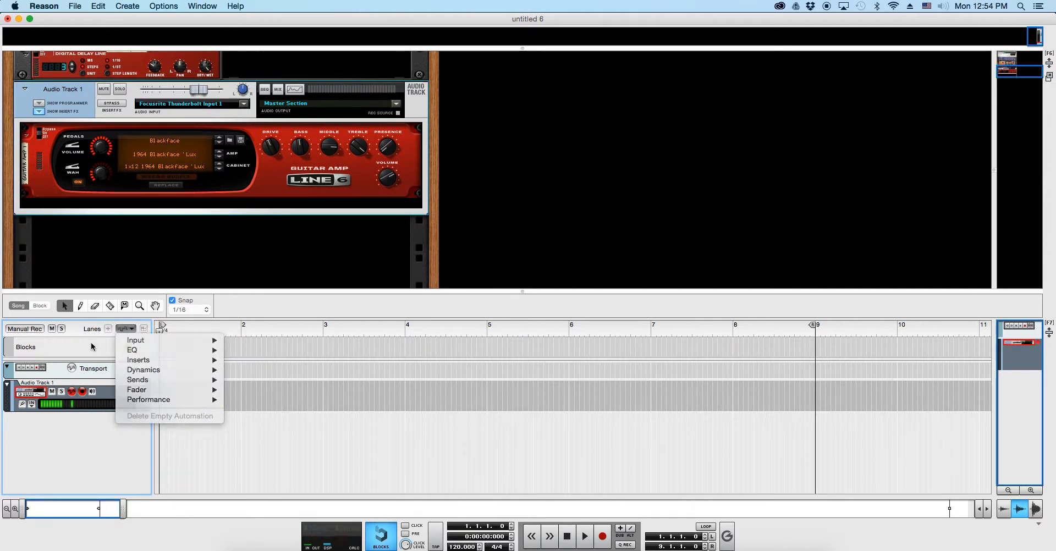
{"action": "left_click", "coordinate": [134, 330]}
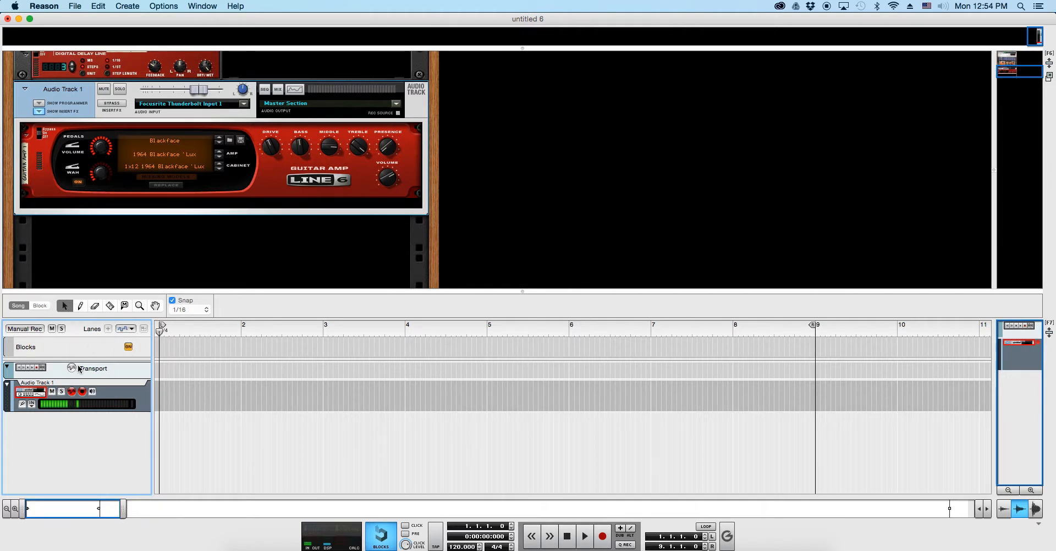
Fold and unfold the tracks, select the Transport track to view its rack devices, and reselect Audio Track 1.
{"action": "left_click", "coordinate": [6, 368]}
{"action": "left_click", "coordinate": [7, 385]}
{"action": "left_click", "coordinate": [7, 384]}
{"action": "left_click", "coordinate": [34, 376]}
{"action": "scroll", "coordinate": [163, 233], "scroll_direction": "up", "scroll_amount": 10}
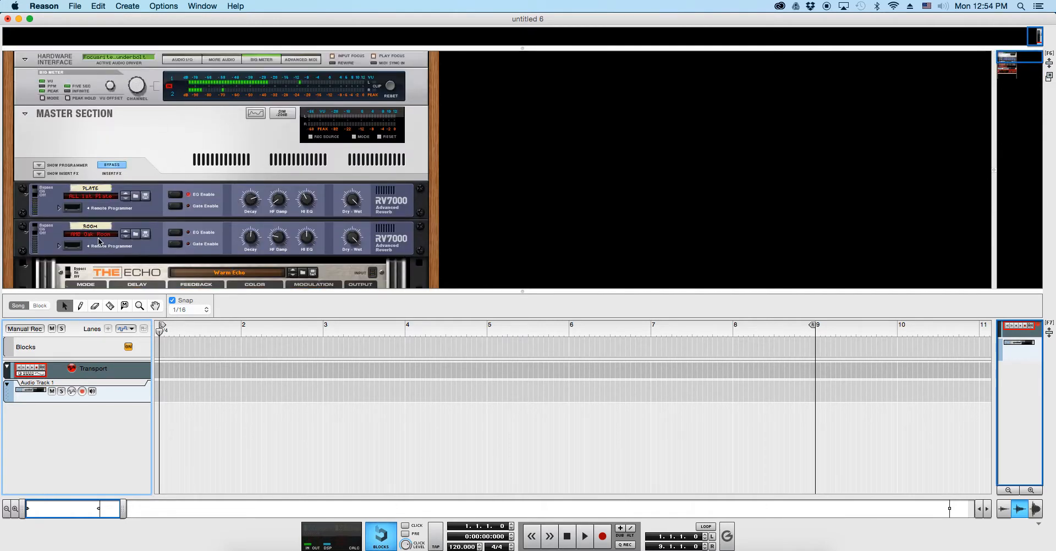
{"action": "left_click", "coordinate": [31, 400]}
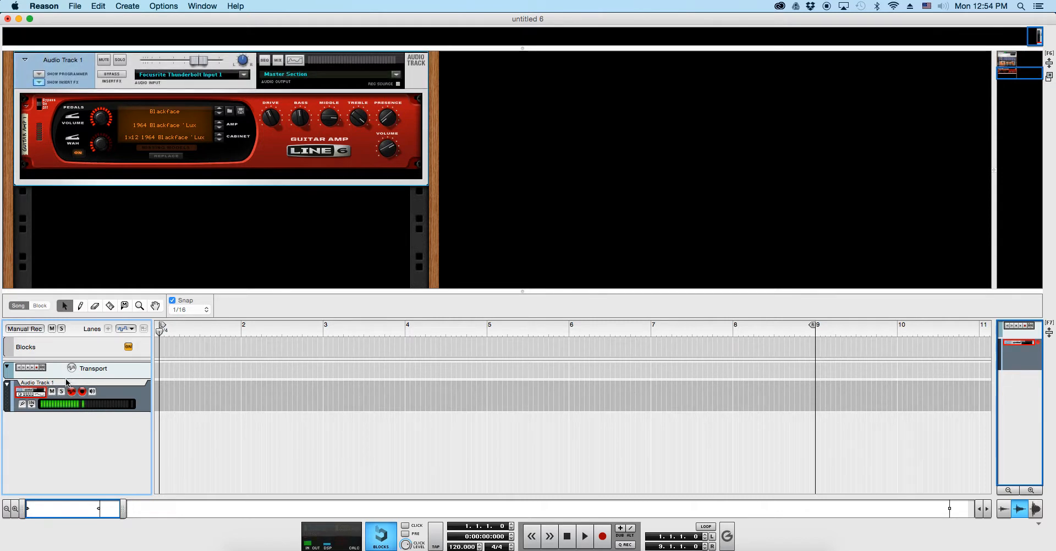
{"action": "right_click", "coordinate": [149, 253]}
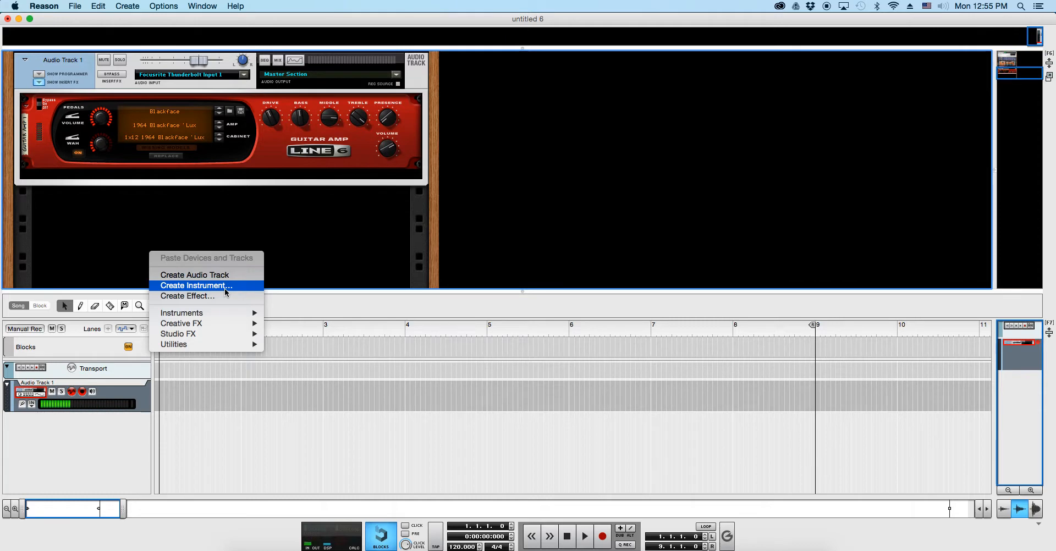
{"action": "left_click", "coordinate": [218, 286]}
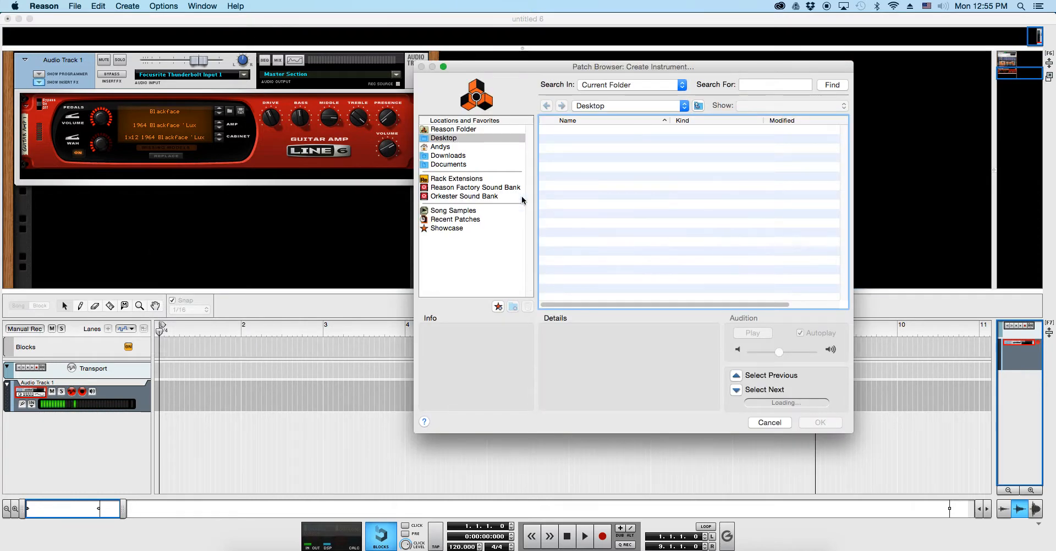
{"action": "left_click", "coordinate": [770, 422]}
Add a SubTractor Analog Synthesizer below the Audio Track 1 device in the rack.
{"action": "right_click", "coordinate": [274, 225]}
{"action": "mouse_move", "coordinate": [341, 281]}
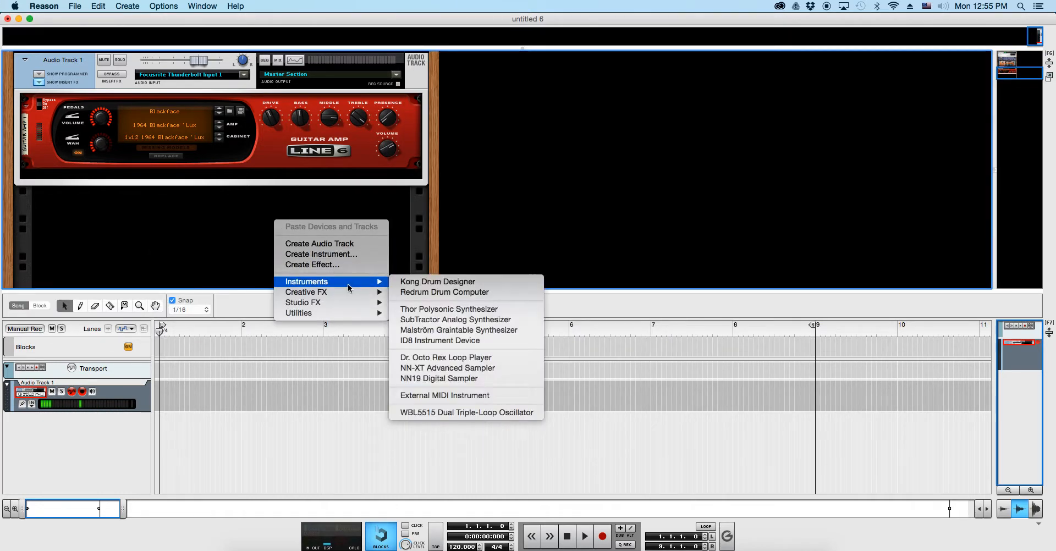
{"action": "left_click", "coordinate": [472, 322]}
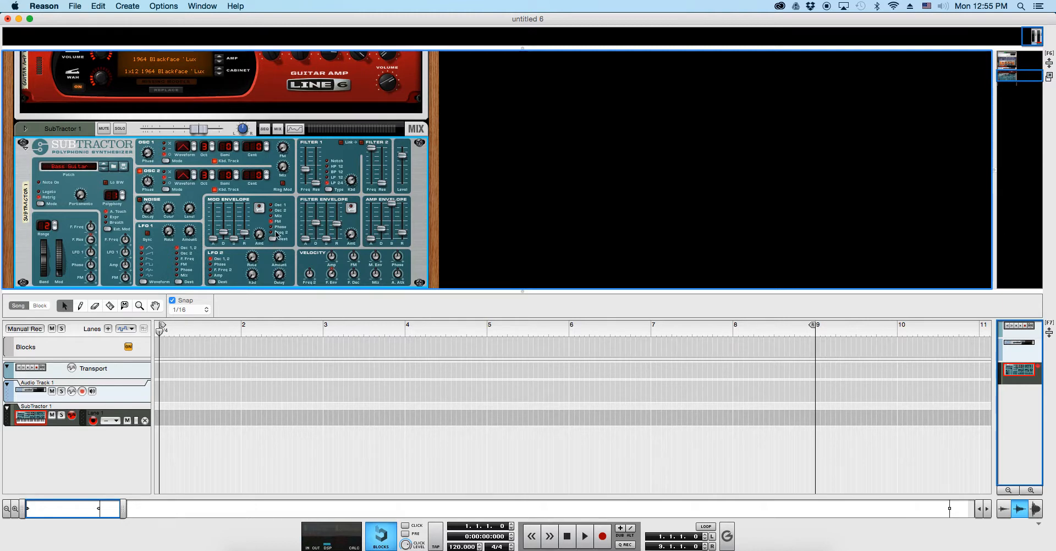
{"action": "scroll", "coordinate": [185, 236], "scroll_direction": "down", "scroll_amount": 1}
{"action": "scroll", "coordinate": [211, 248], "scroll_direction": "down", "scroll_amount": 5}
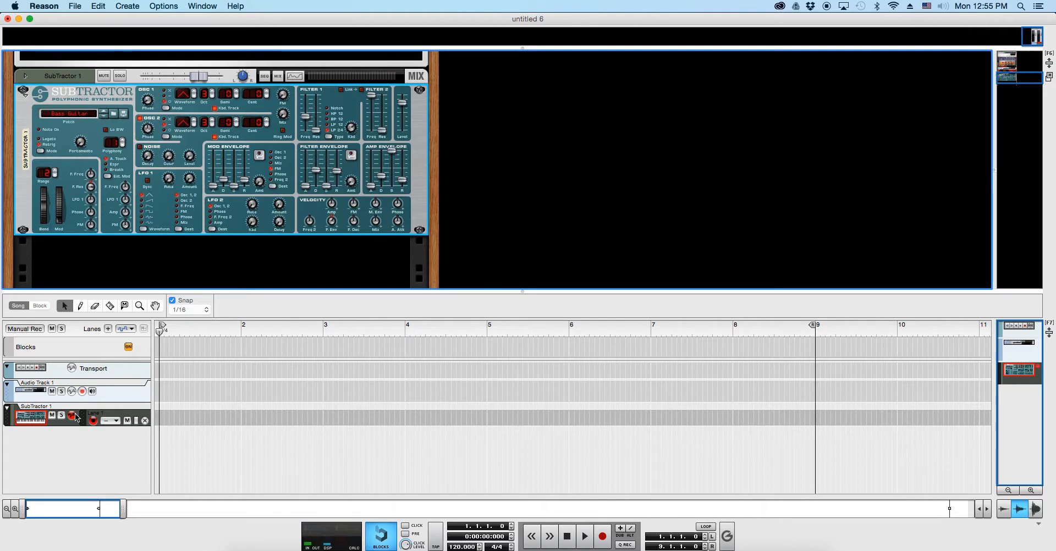
Select Audio Track 1 and reselect the SubTractor 1 track to view each one's rack device.
{"action": "left_click", "coordinate": [70, 384]}
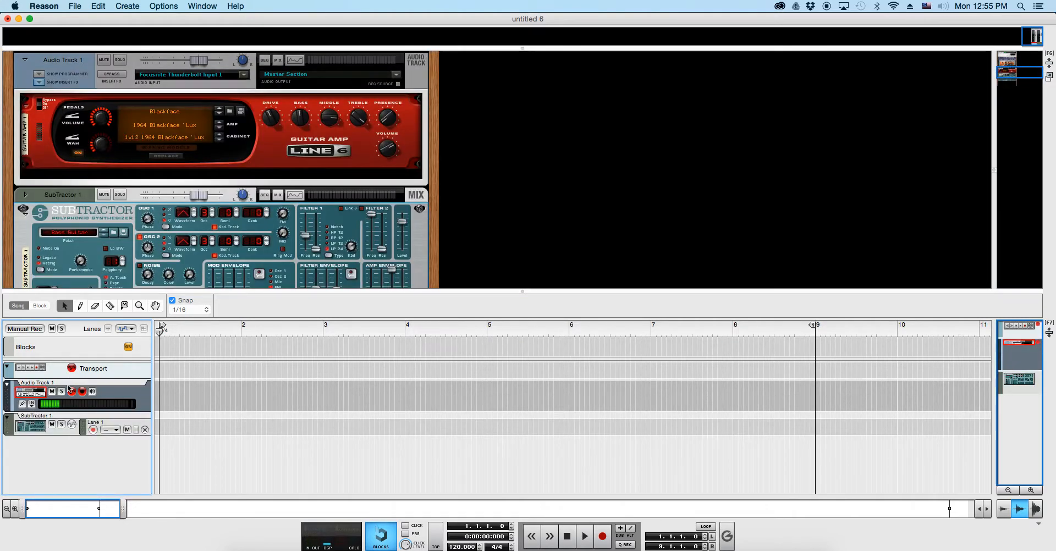
{"action": "left_click", "coordinate": [95, 410]}
{"action": "left_click", "coordinate": [95, 421]}
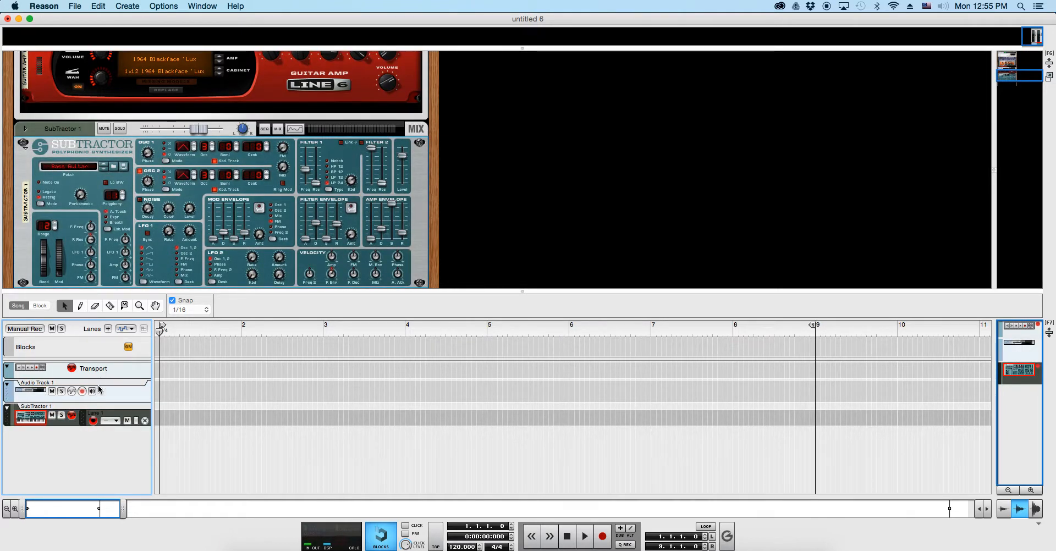
{"action": "scroll", "coordinate": [134, 277], "scroll_direction": "down", "scroll_amount": 5}
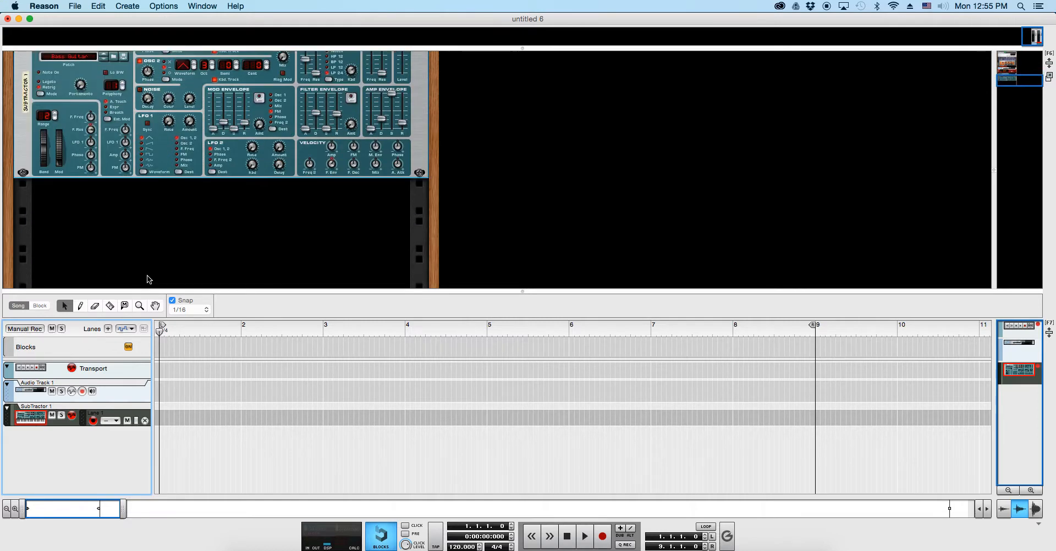
Disable note recording on SubTractor's Lane 1, keeping parameter automation recording enabled on the SubTractor and Transport tracks.
{"action": "left_click", "coordinate": [92, 421]}
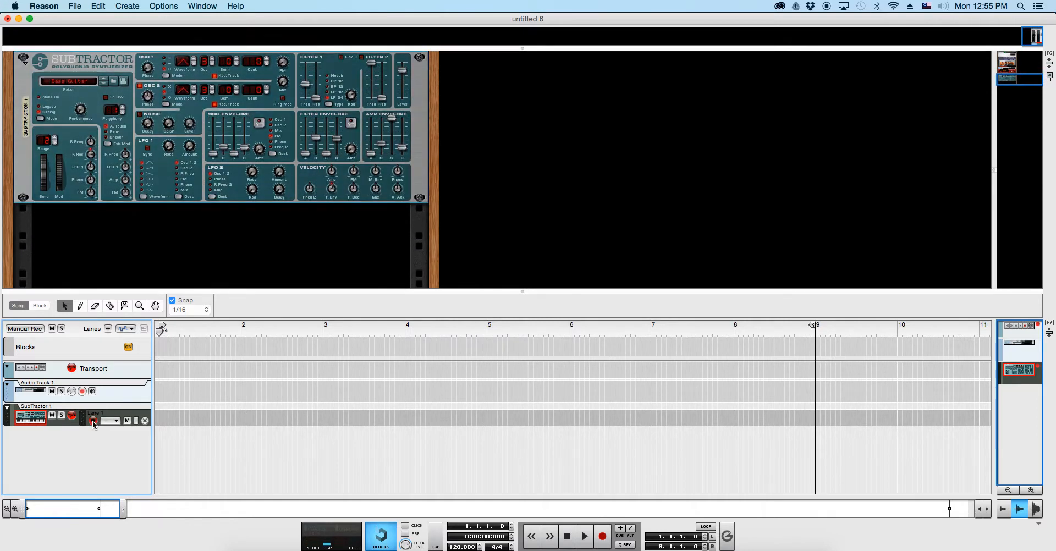
{"action": "left_click", "coordinate": [92, 422]}
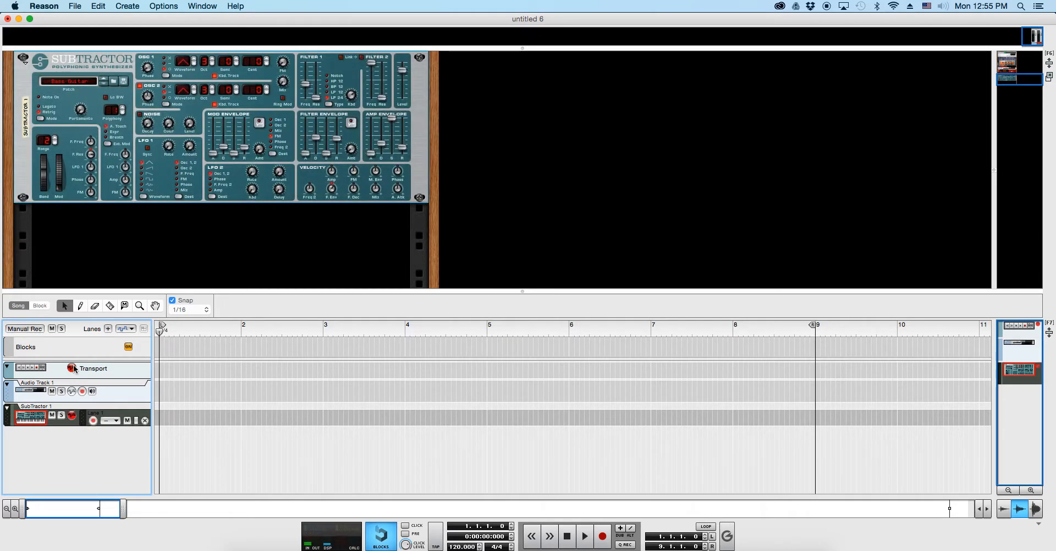
{"action": "left_click", "coordinate": [72, 368]}
{"action": "left_click", "coordinate": [72, 416]}
{"action": "left_click", "coordinate": [71, 368]}
{"action": "left_click", "coordinate": [72, 417]}
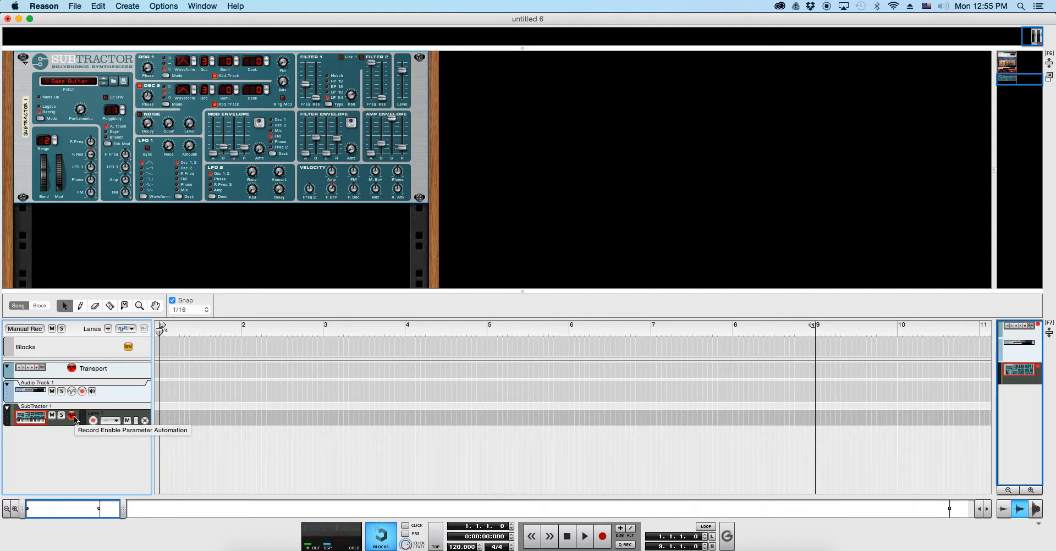
Record automation while turning SubTractor's LFO 1 Rate and Noise Color knobs, and stop the transport.
{"action": "left_click", "coordinate": [169, 148]}
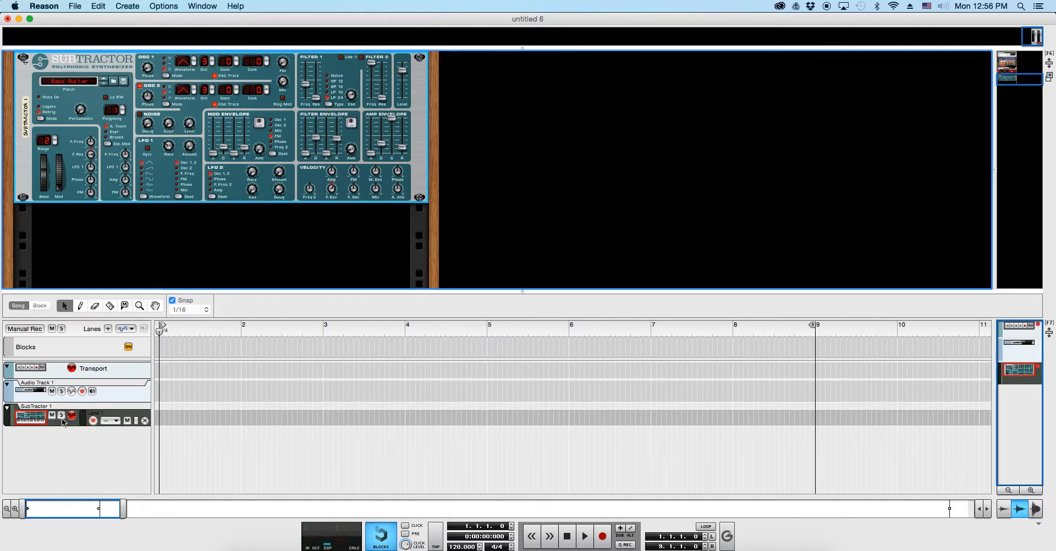
{"action": "key", "text": "super+Return"}
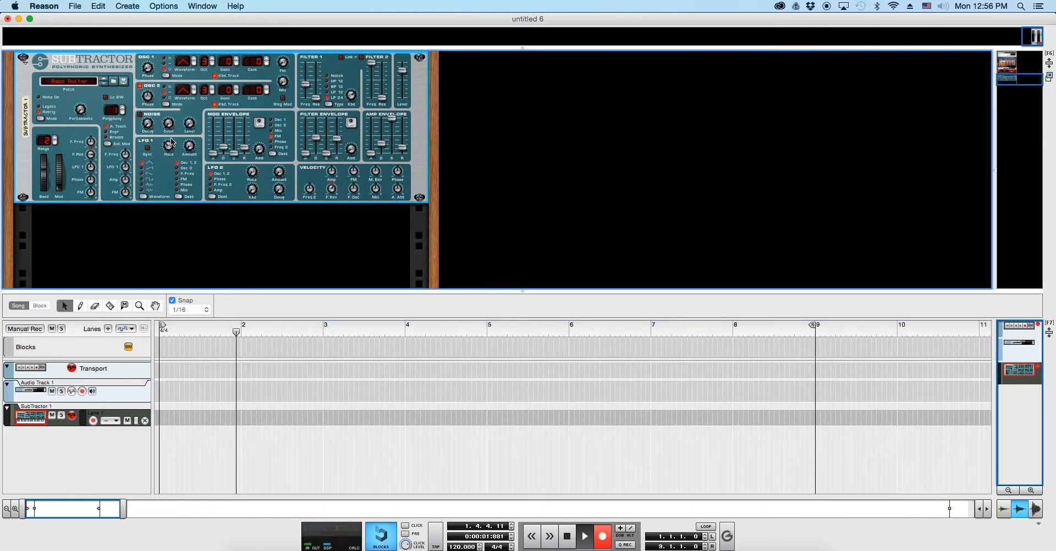
{"action": "left_click_drag", "start_coordinate": [171, 142], "coordinate": [176, 115]}
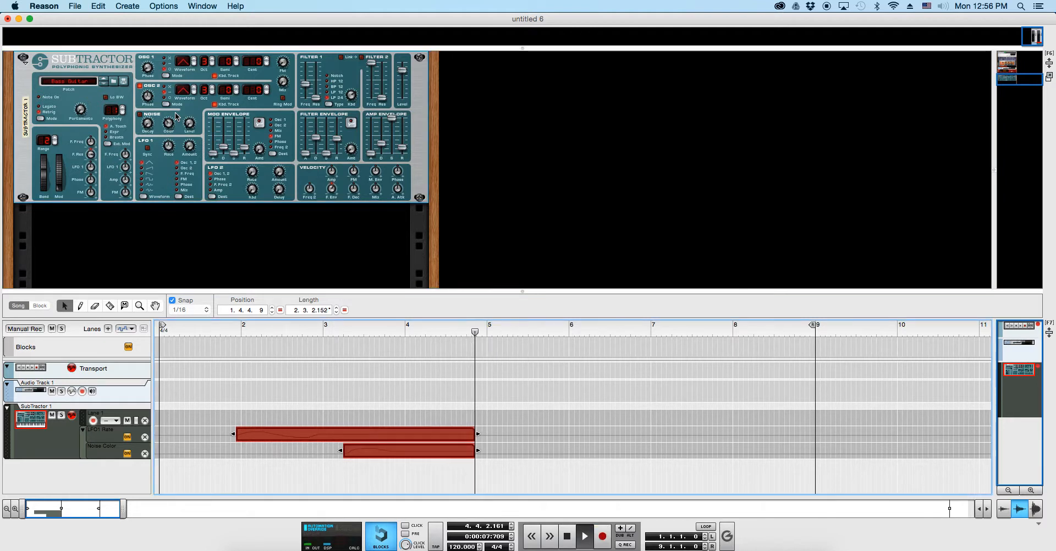
{"action": "key", "text": "space"}
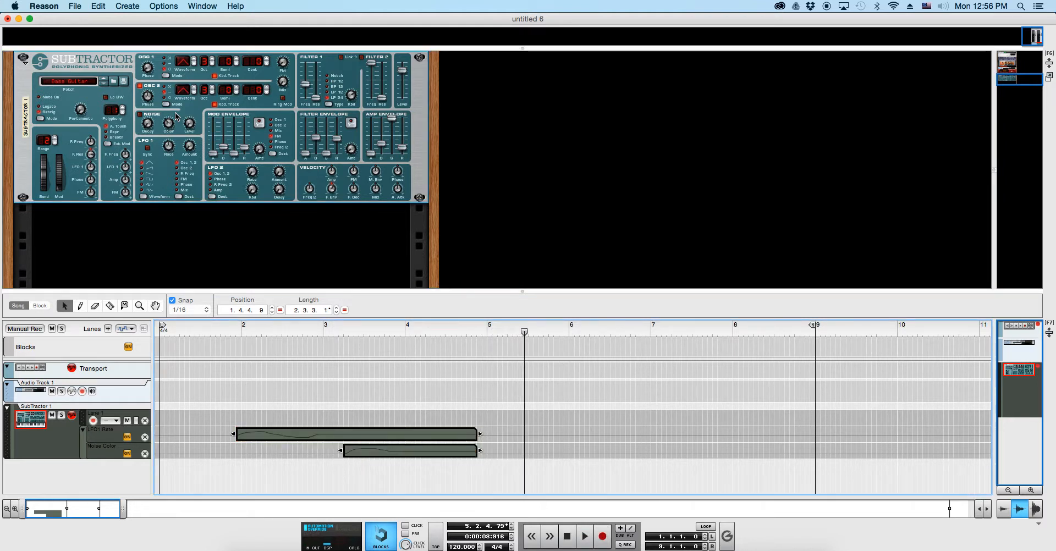
Delete the LFO1 Rate and Noise Color automation lanes, including their data, from the SubTractor 1 track.
{"action": "scroll", "coordinate": [203, 208], "scroll_direction": "down", "scroll_amount": 2}
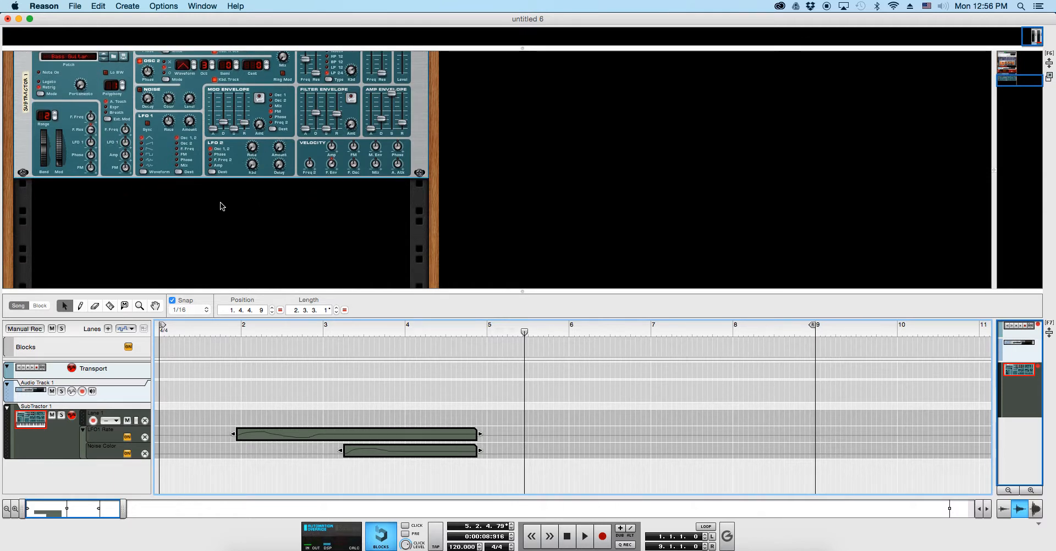
{"action": "left_click", "coordinate": [145, 453]}
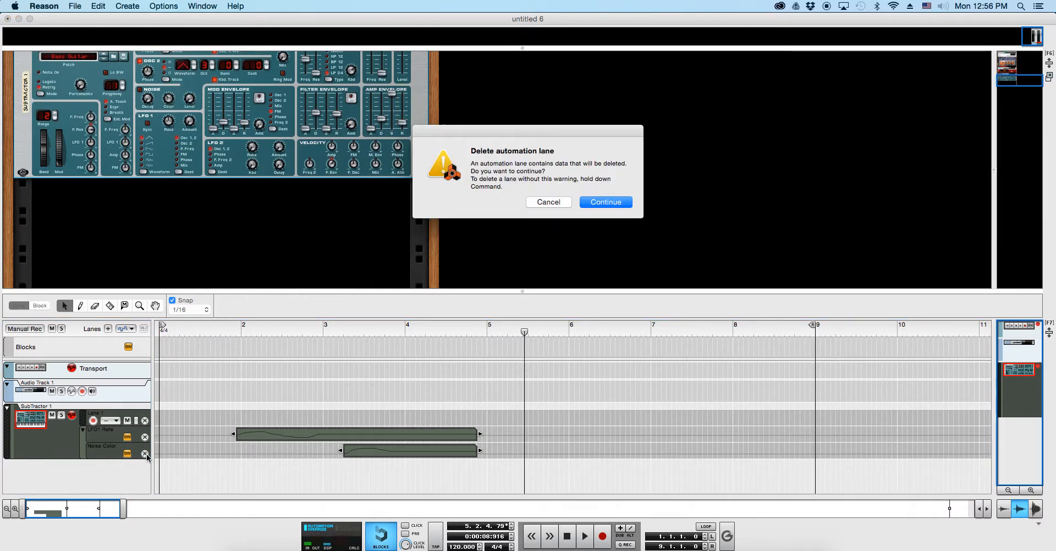
{"action": "left_click", "coordinate": [622, 207]}
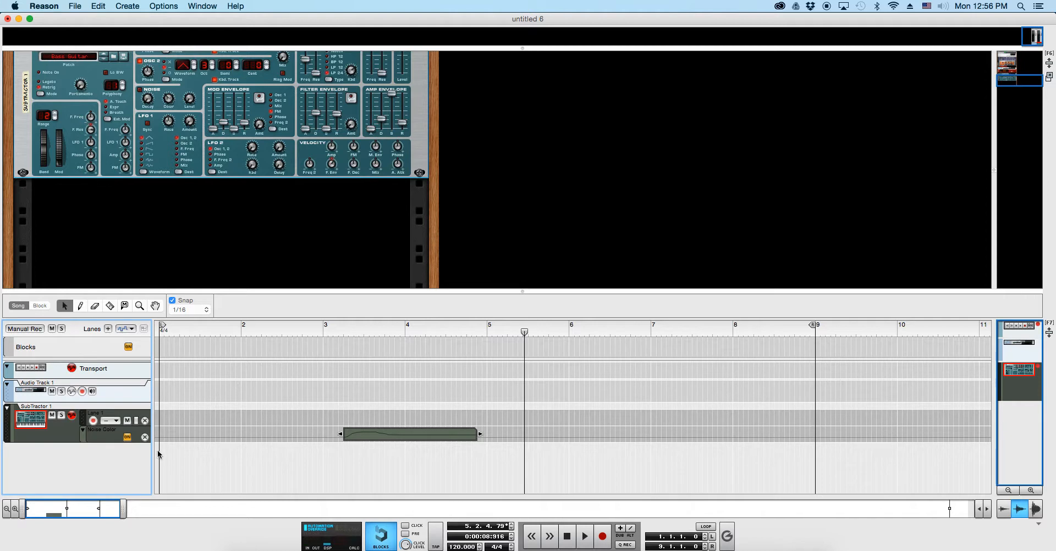
{"action": "left_click", "coordinate": [145, 438]}
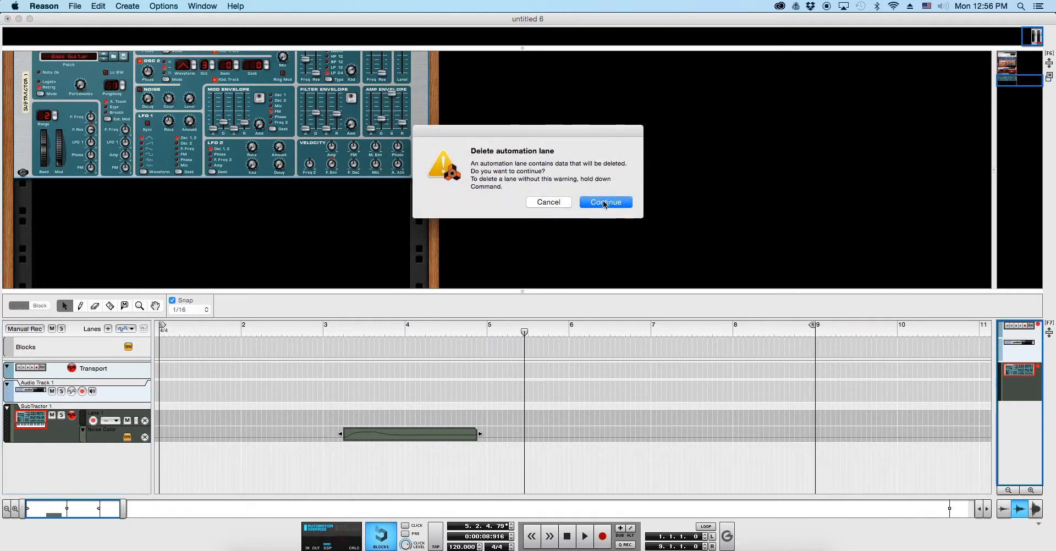
{"action": "left_click", "coordinate": [603, 202]}
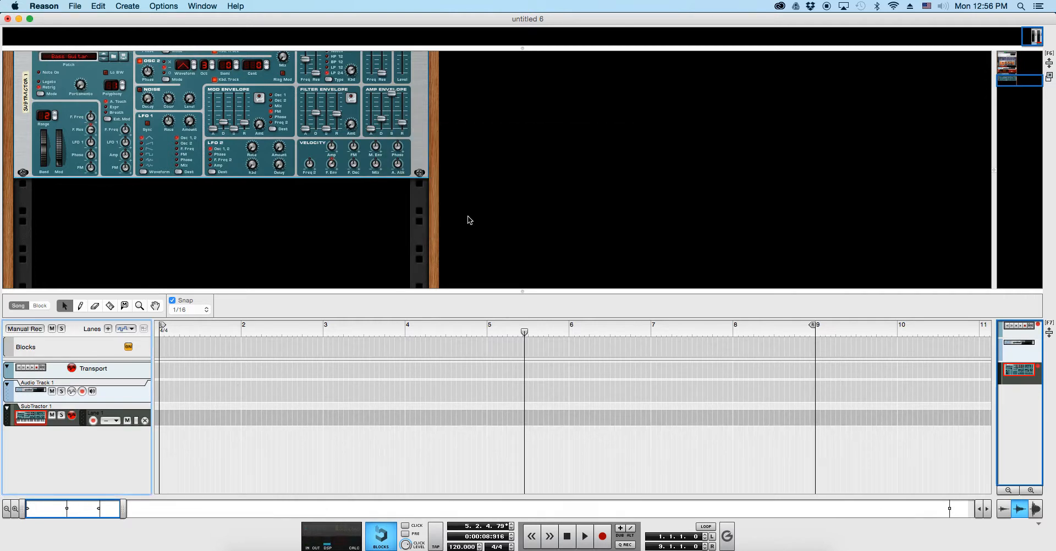
{"action": "right_click", "coordinate": [143, 214]}
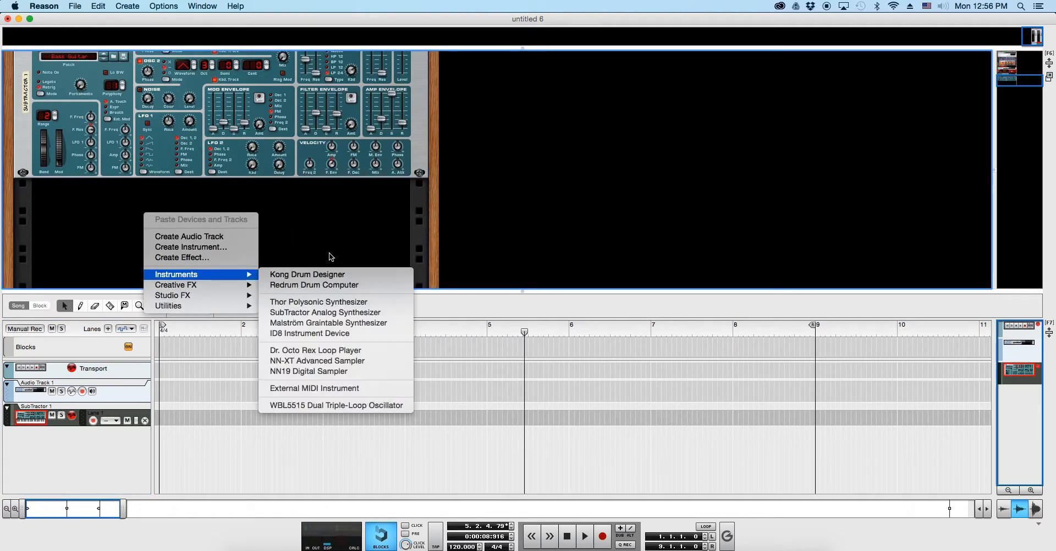
{"action": "key", "text": "Escape"}
{"action": "key", "text": "Escape"}
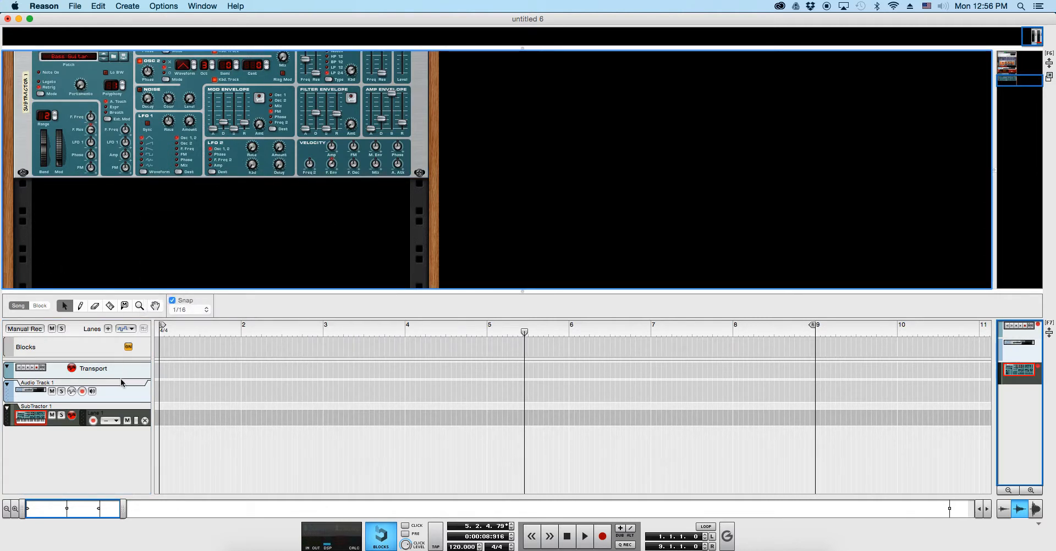
Reselect the SubTractor 1 track, select Audio Track 1, and examine its available audio inputs without changing the assignment.
{"action": "left_click", "coordinate": [77, 408]}
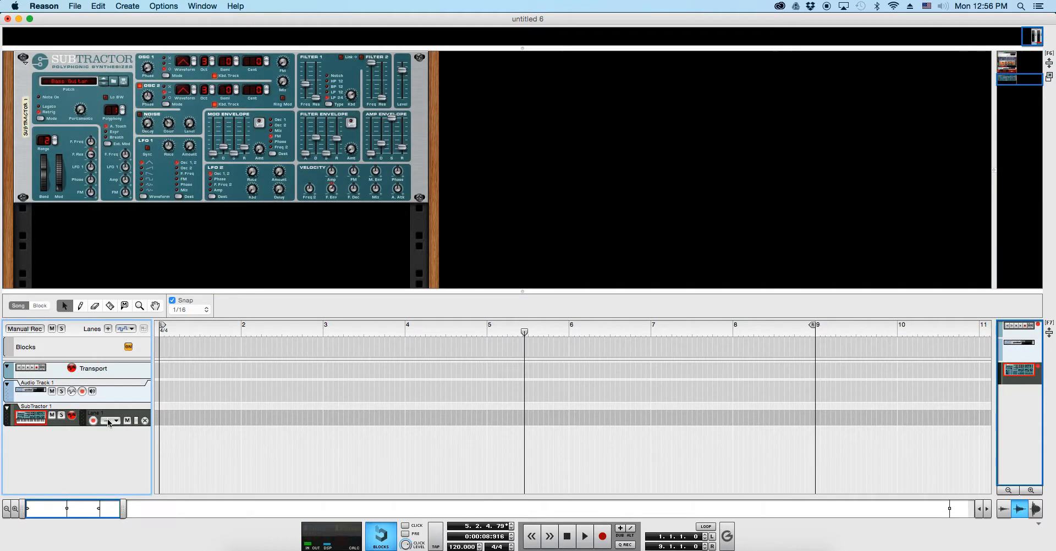
{"action": "left_click", "coordinate": [109, 421]}
{"action": "left_click", "coordinate": [117, 387]}
{"action": "left_click", "coordinate": [115, 382]}
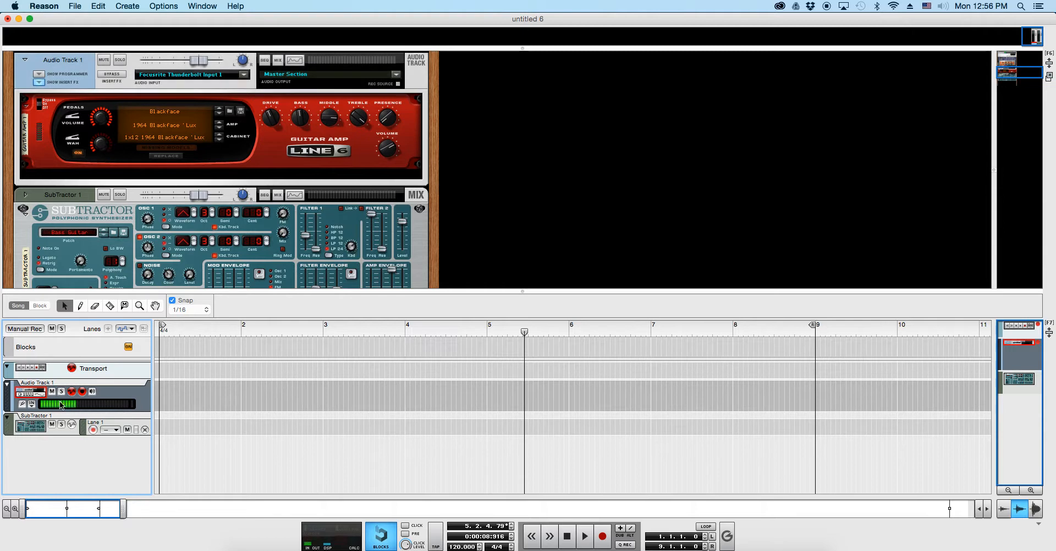
{"action": "left_click", "coordinate": [32, 406]}
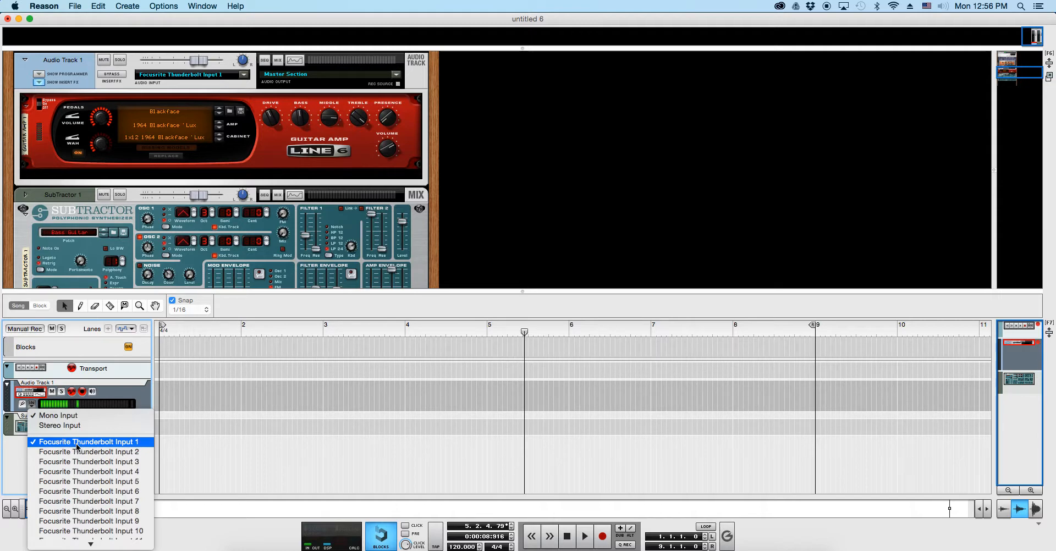
{"action": "left_click", "coordinate": [34, 405]}
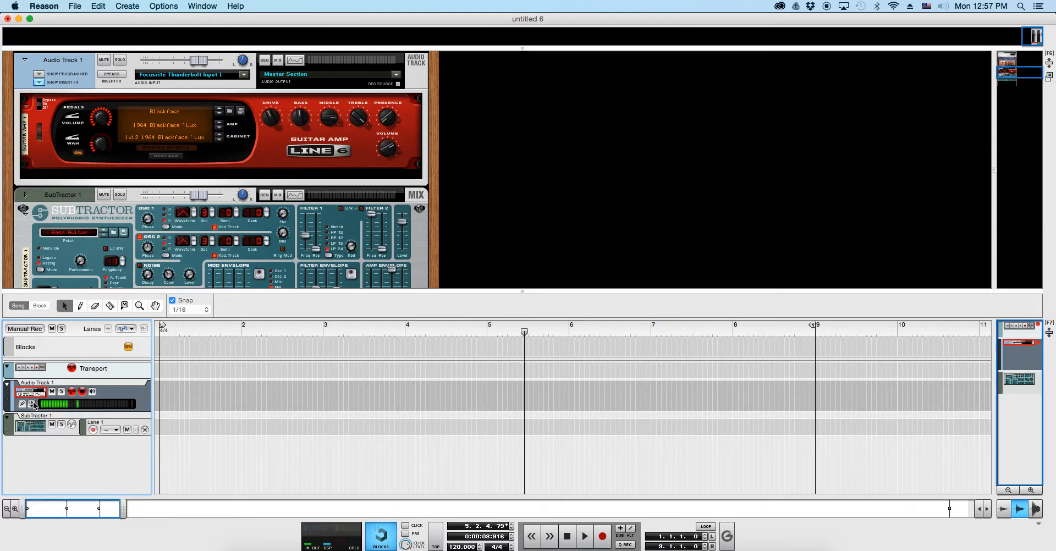
Zoom the sequencer timeline out to the full song, and back in to show about 41 bars.
{"action": "scroll", "coordinate": [118, 157], "scroll_direction": "down", "scroll_amount": 5}
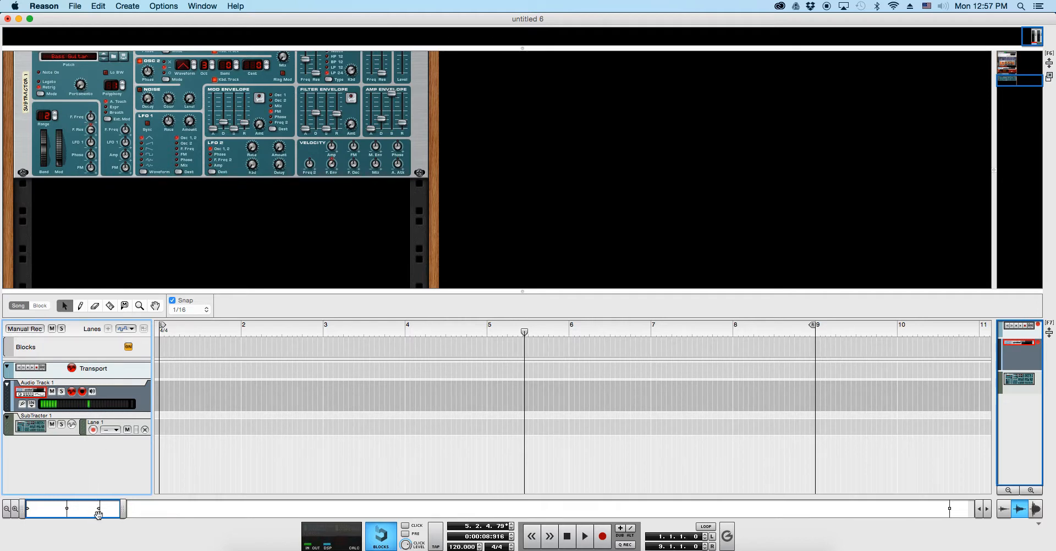
{"action": "left_click_drag", "start_coordinate": [123, 509], "coordinate": [988, 448]}
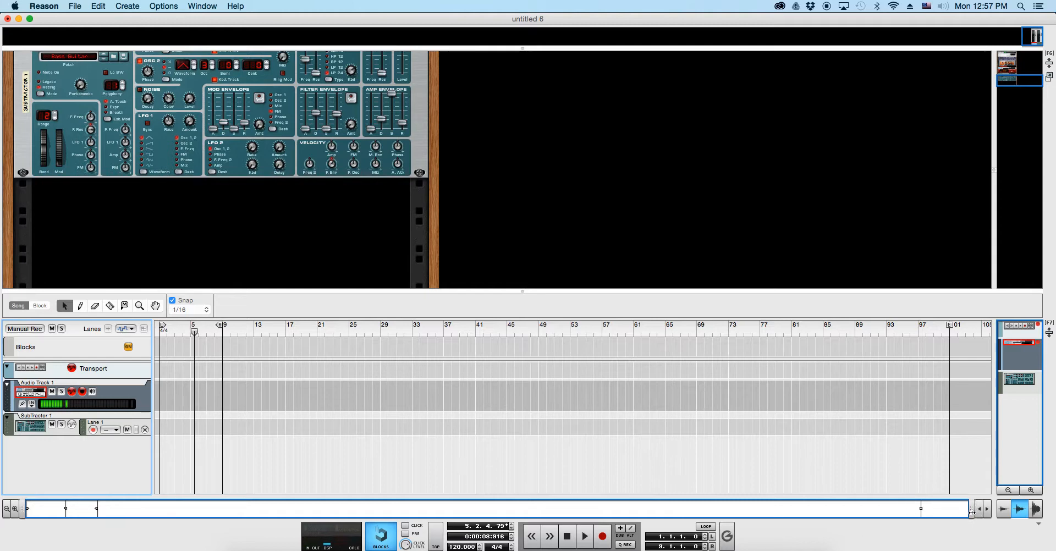
{"action": "left_click_drag", "start_coordinate": [972, 513], "coordinate": [404, 510]}
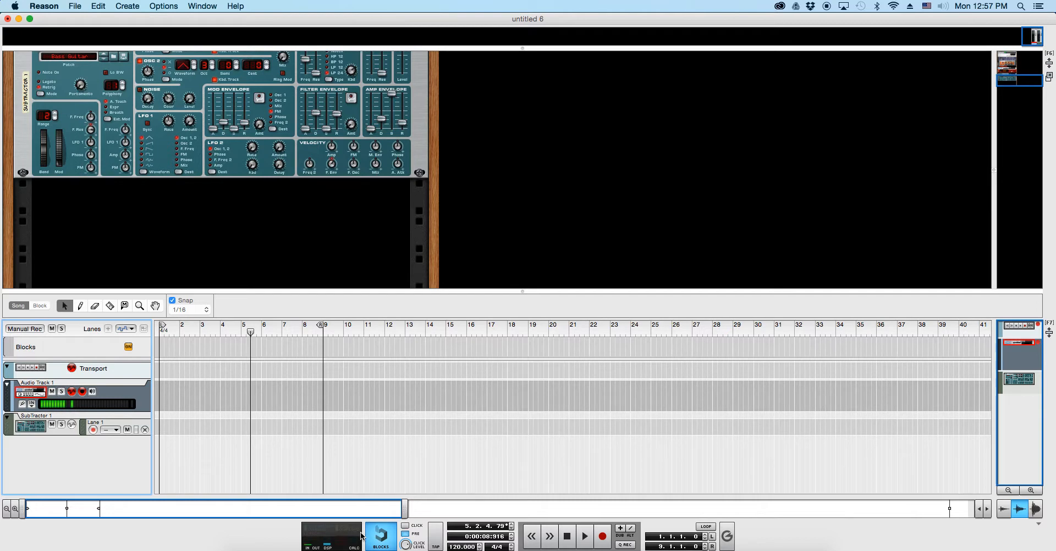
Create two more audio tracks below Audio Track 1 and undo both.
{"action": "key", "text": "super+t"}
{"action": "key", "text": "super+t"}
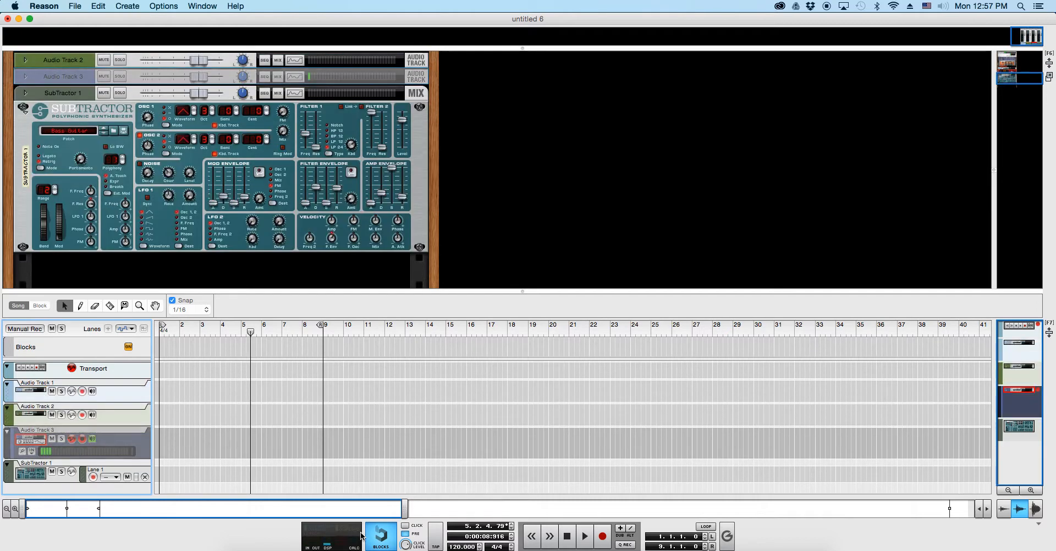
{"action": "key", "text": "super+z"}
{"action": "key", "text": "super+z"}
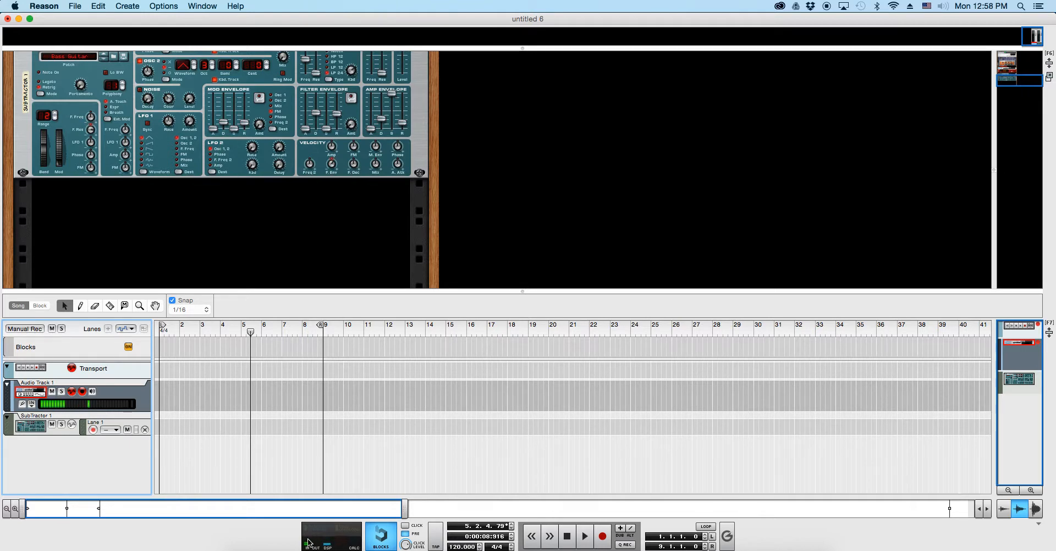
Turn Blocks mode off and on again, and briefly start and stop recording on Audio Track 1.
{"action": "left_click", "coordinate": [386, 540]}
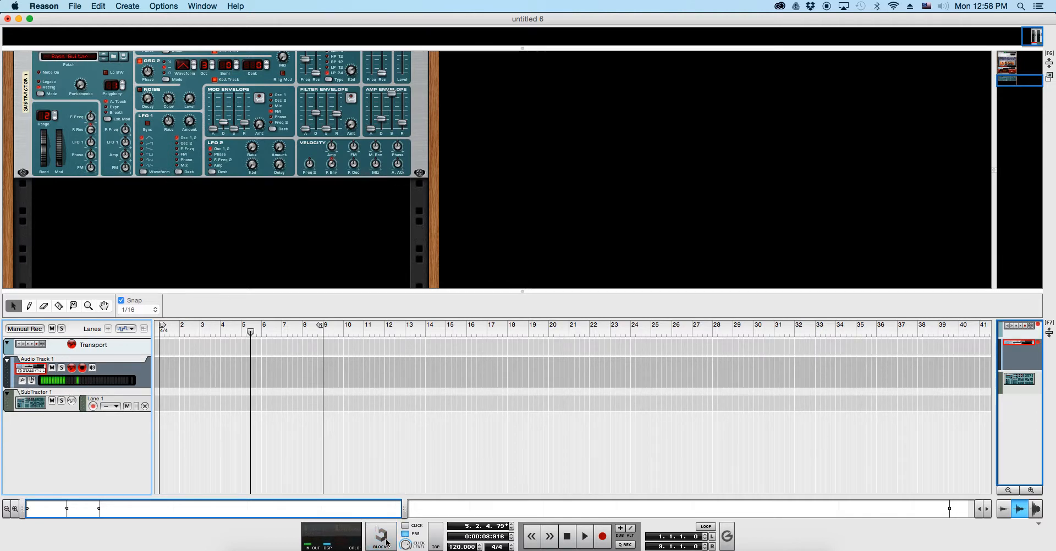
{"action": "left_click", "coordinate": [385, 539]}
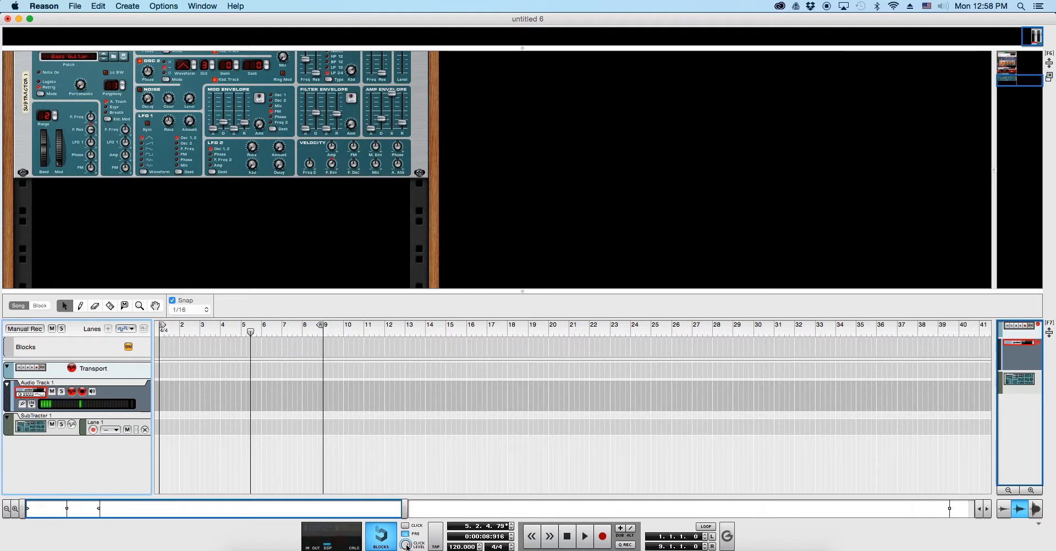
{"action": "left_click", "coordinate": [602, 537]}
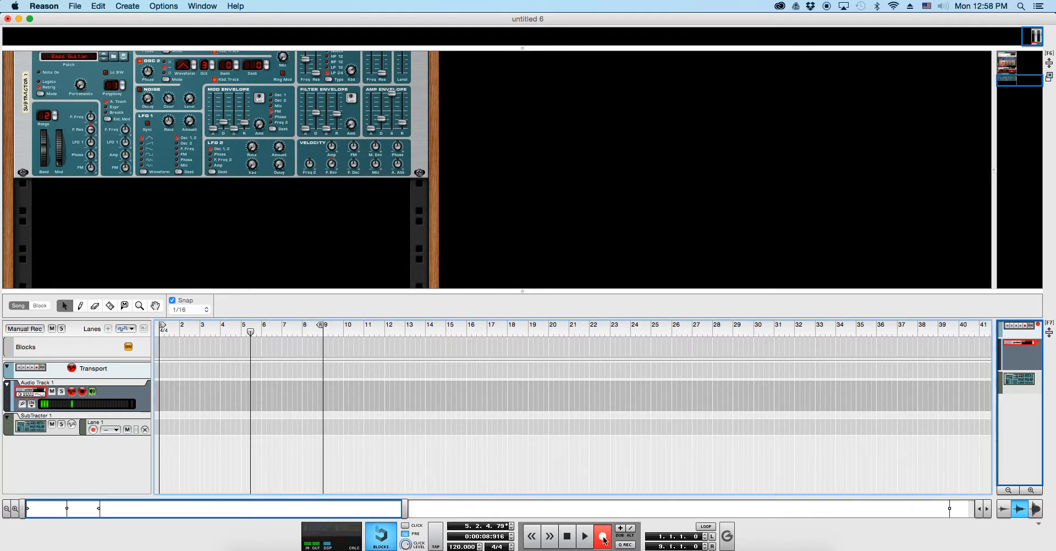
{"action": "left_click", "coordinate": [576, 540]}
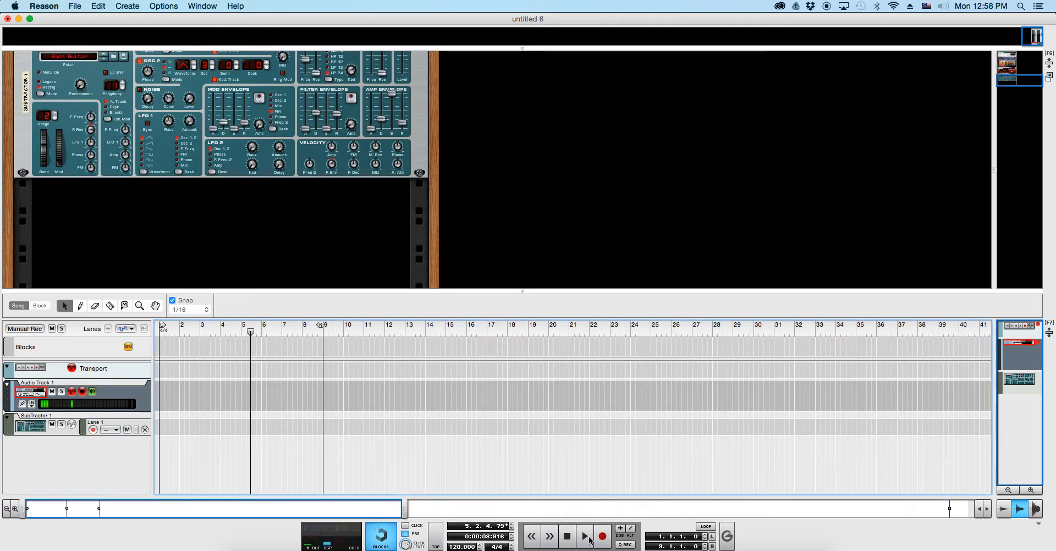
Set the song tempo to 150 BPM.
{"action": "left_click", "coordinate": [102, 398]}
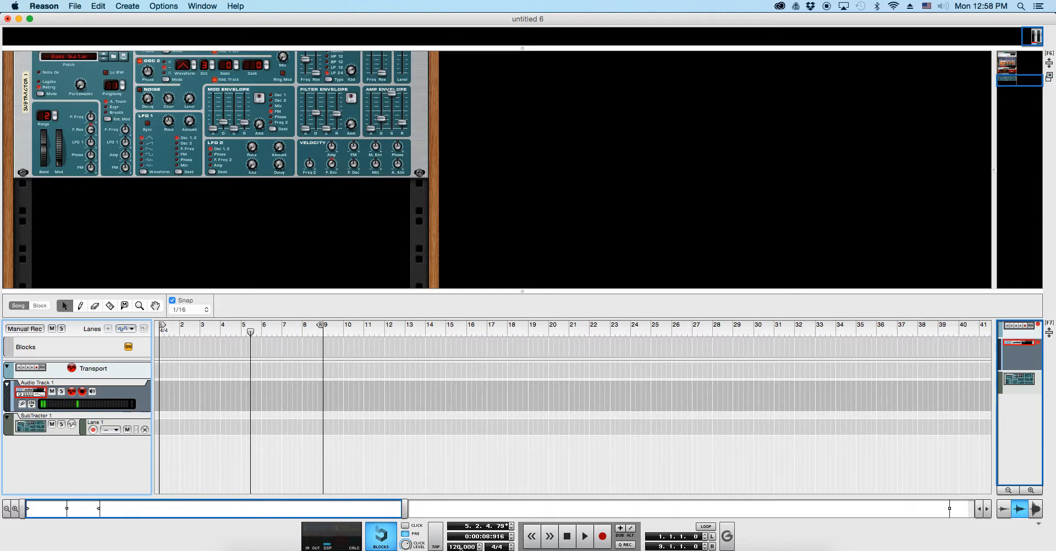
{"action": "double_click", "coordinate": [461, 547]}
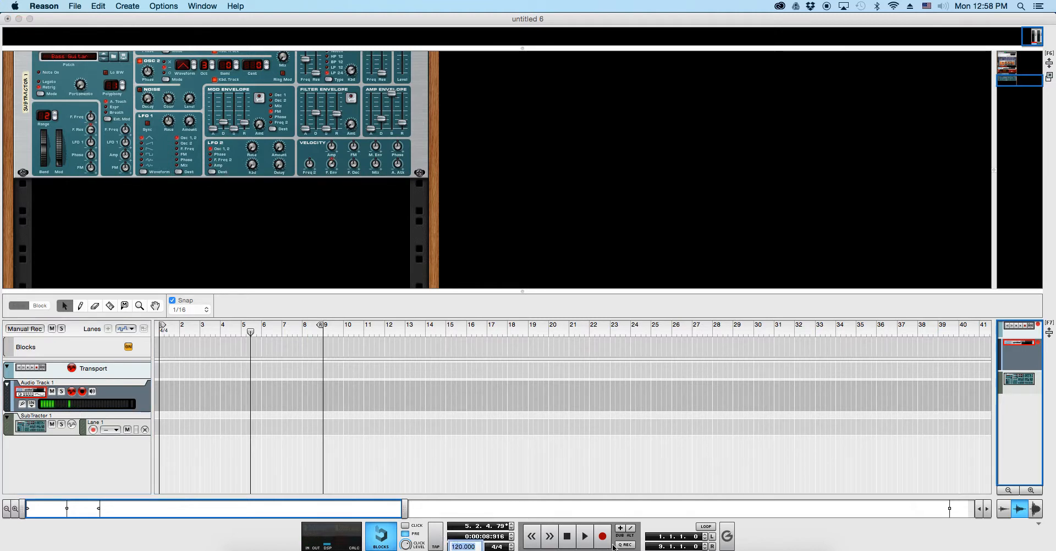
{"action": "type", "text": "150"}
{"action": "key", "text": "Return"}
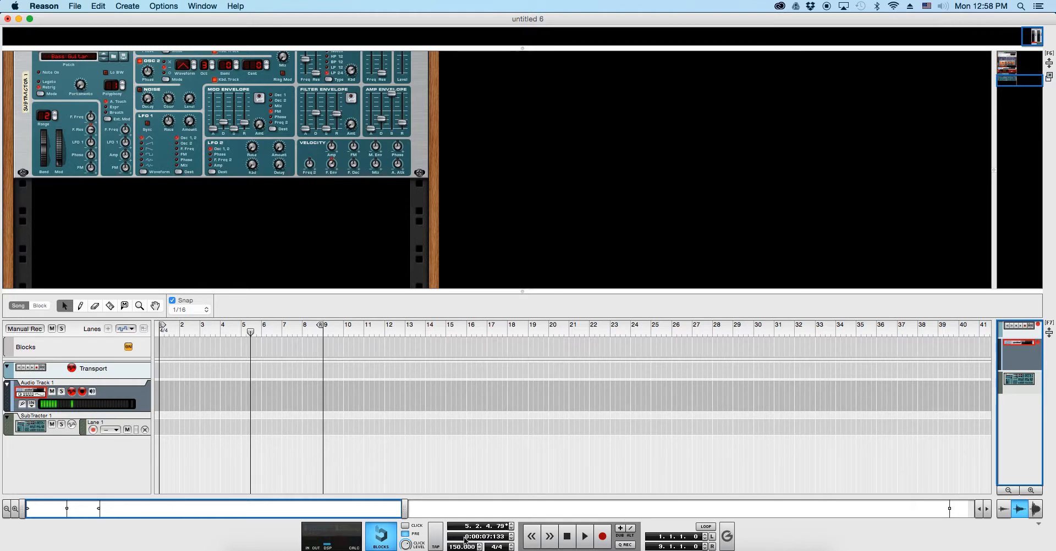
Move the song position back to bar 2 in the position display, and bring the playhead to the song start at 1.1.1.0.
{"action": "mouse_move", "coordinate": [487, 537]}
{"action": "left_mouse_down"}
{"action": "mouse_move", "coordinate": [496, 488]}
{"action": "mouse_move", "coordinate": [492, 550]}
{"action": "left_mouse_up"}
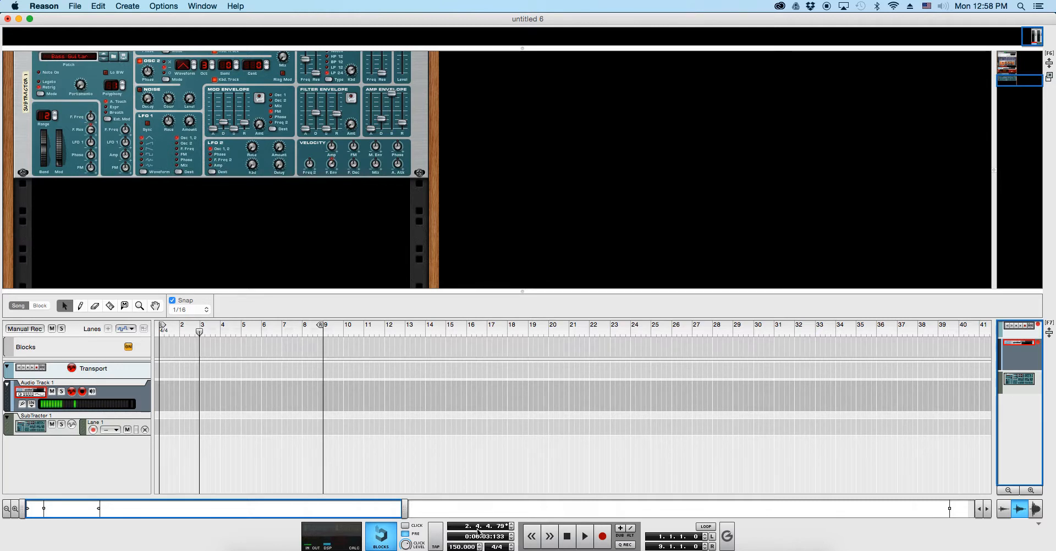
{"action": "left_click_drag", "start_coordinate": [200, 332], "coordinate": [137, 350]}
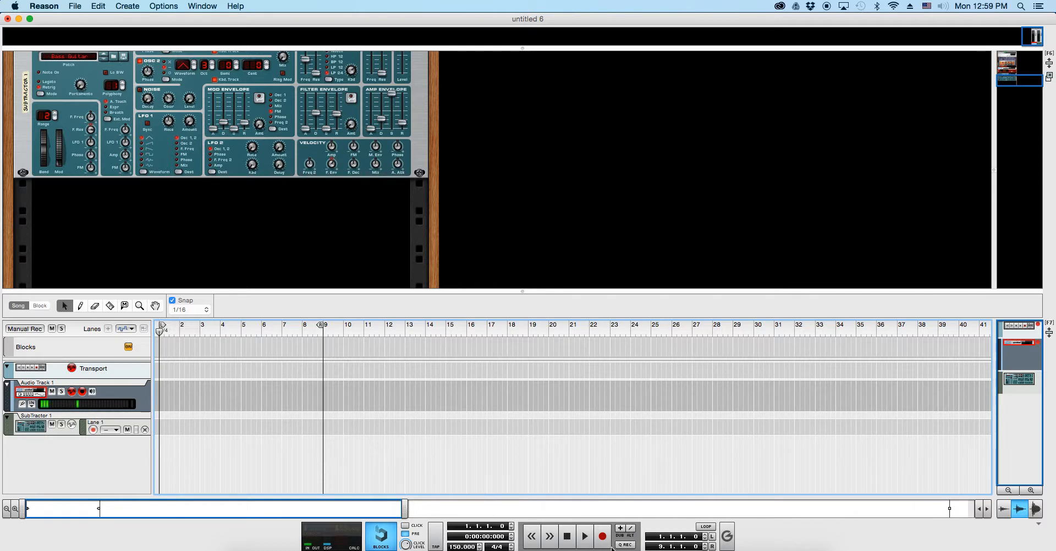
{"action": "left_click_drag", "start_coordinate": [511, 525], "coordinate": [512, 531]}
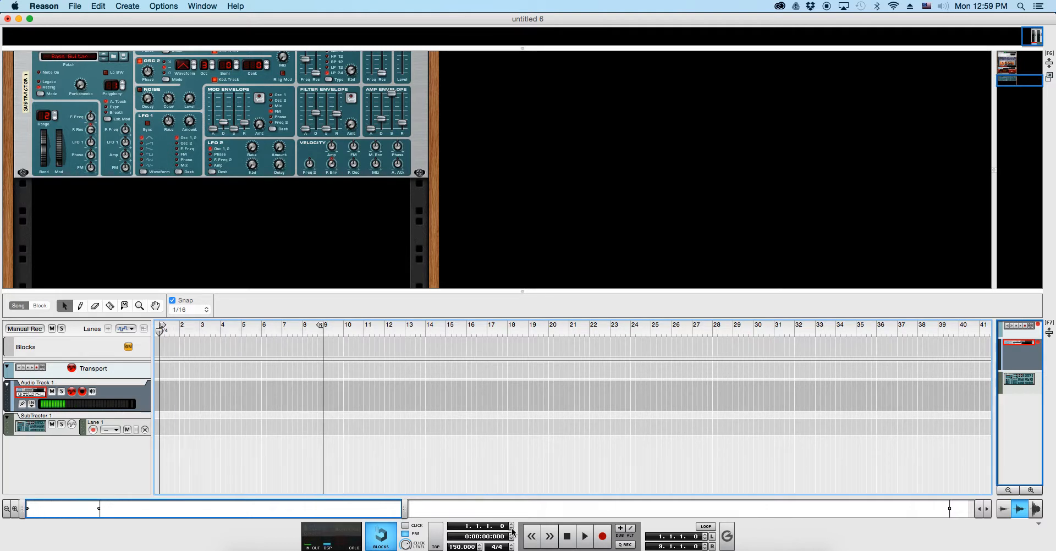
Step the song position forward and back by whole bars with the transport, and use stop repeatedly.
{"action": "left_click", "coordinate": [548, 534]}
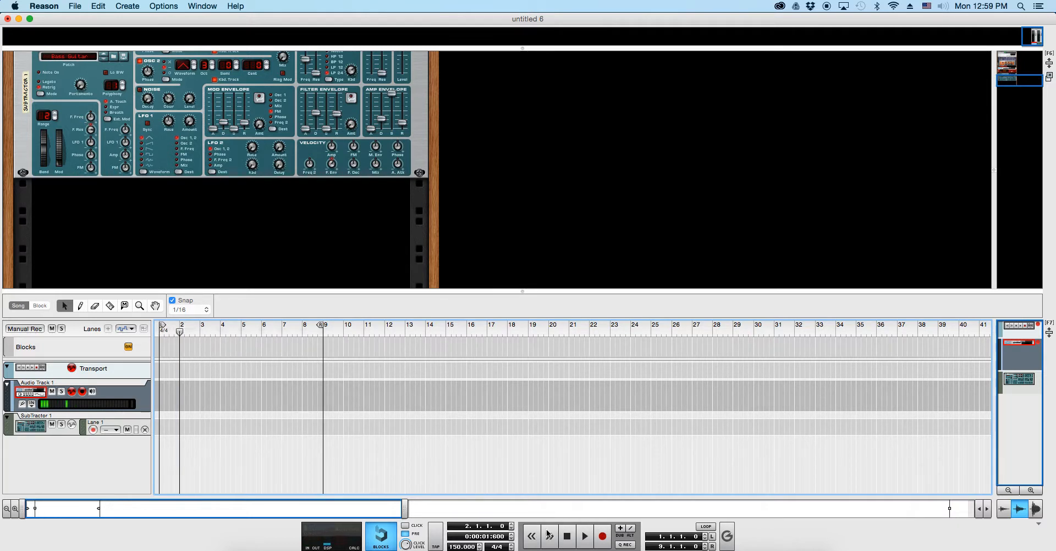
{"action": "left_click", "coordinate": [536, 534]}
{"action": "left_click", "coordinate": [559, 534]}
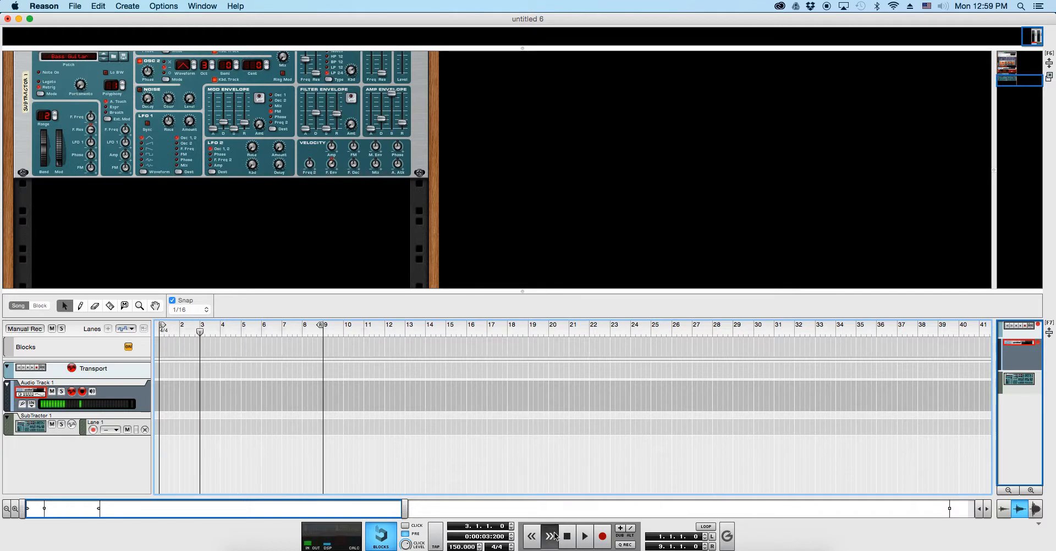
{"action": "left_click", "coordinate": [559, 534]}
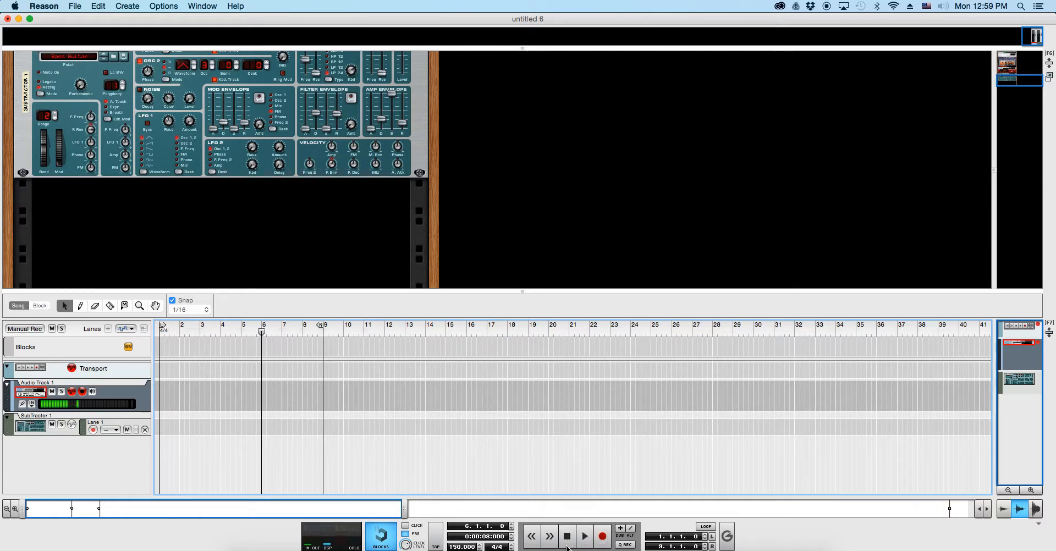
{"action": "left_click", "coordinate": [568, 546]}
{"action": "left_click", "coordinate": [568, 546]}
{"action": "left_click", "coordinate": [567, 547]}
{"action": "left_click", "coordinate": [568, 547]}
{"action": "left_click", "coordinate": [567, 547]}
{"action": "left_click", "coordinate": [568, 546]}
Move the right locator to 9.1.3.0, change the snap value to Bar, and snap the locator back to bar 9.
{"action": "left_click_drag", "start_coordinate": [323, 328], "coordinate": [323, 372]}
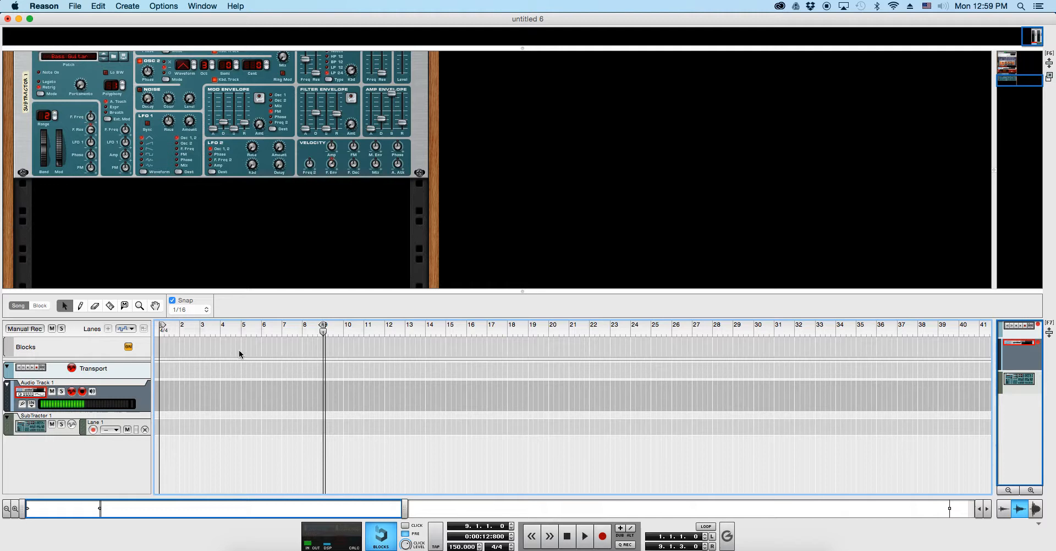
{"action": "left_click", "coordinate": [187, 309]}
{"action": "left_click", "coordinate": [175, 267]}
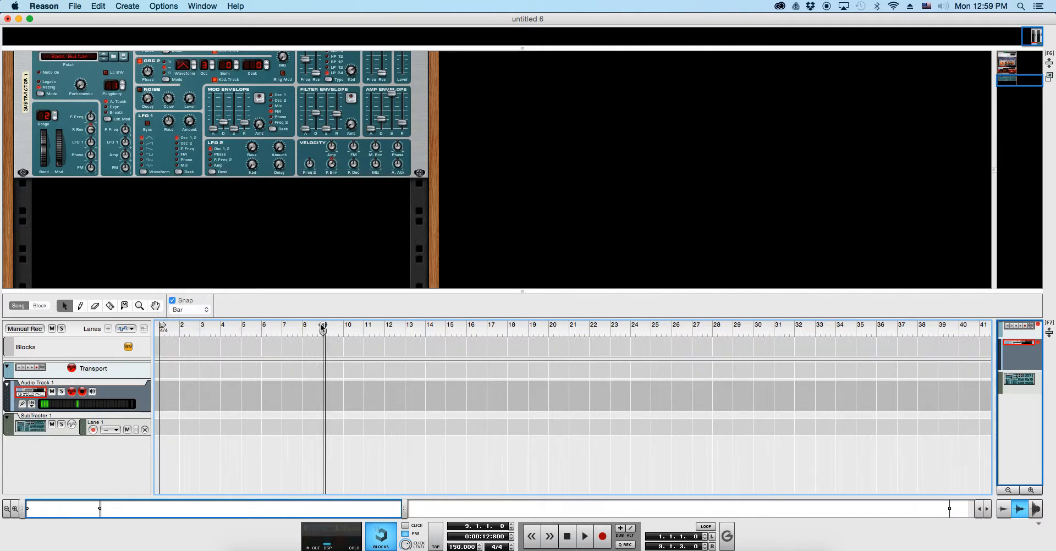
{"action": "mouse_move", "coordinate": [323, 328]}
{"action": "left_mouse_down"}
{"action": "mouse_move", "coordinate": [413, 330]}
{"action": "mouse_move", "coordinate": [176, 342]}
{"action": "mouse_move", "coordinate": [324, 337]}
{"action": "left_mouse_up"}
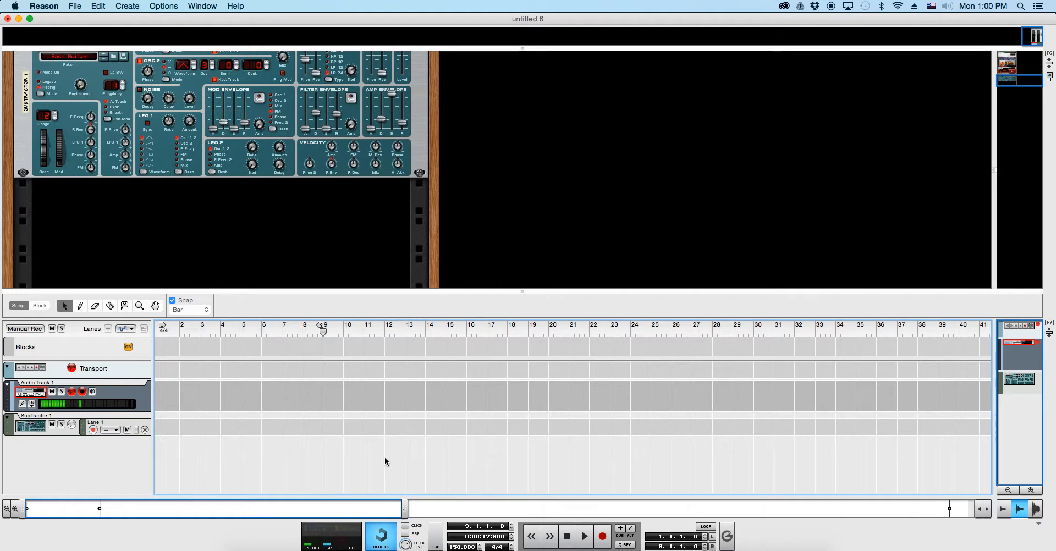
Select the SubTractor 1 track with the position at bar 8, and add a new note lane and undo it.
{"action": "key", "text": "z"}
{"action": "left_click", "coordinate": [71, 416]}
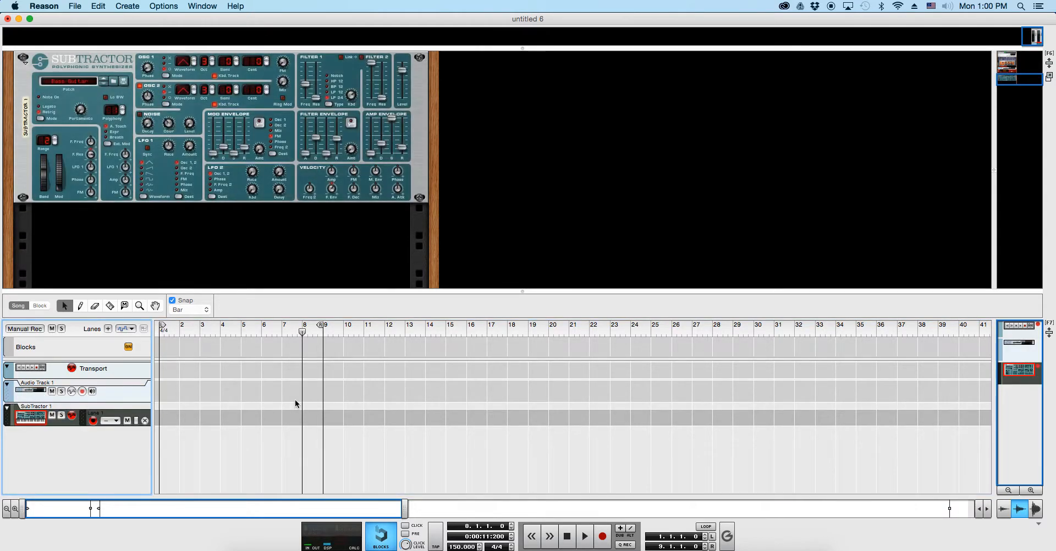
{"action": "key", "text": "x"}
{"action": "key", "text": "z"}
{"action": "key", "text": "comma"}
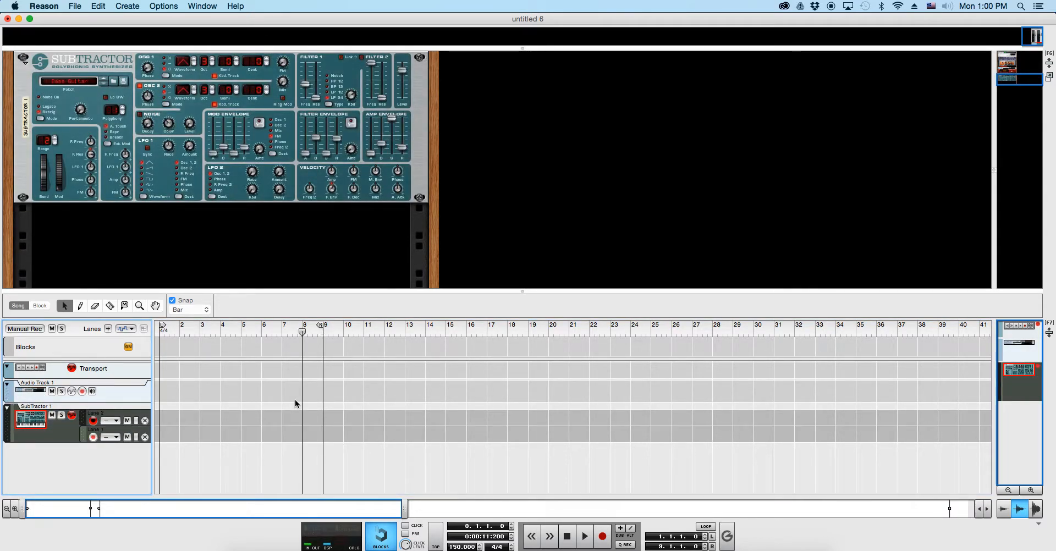
{"action": "key", "text": "super+z"}
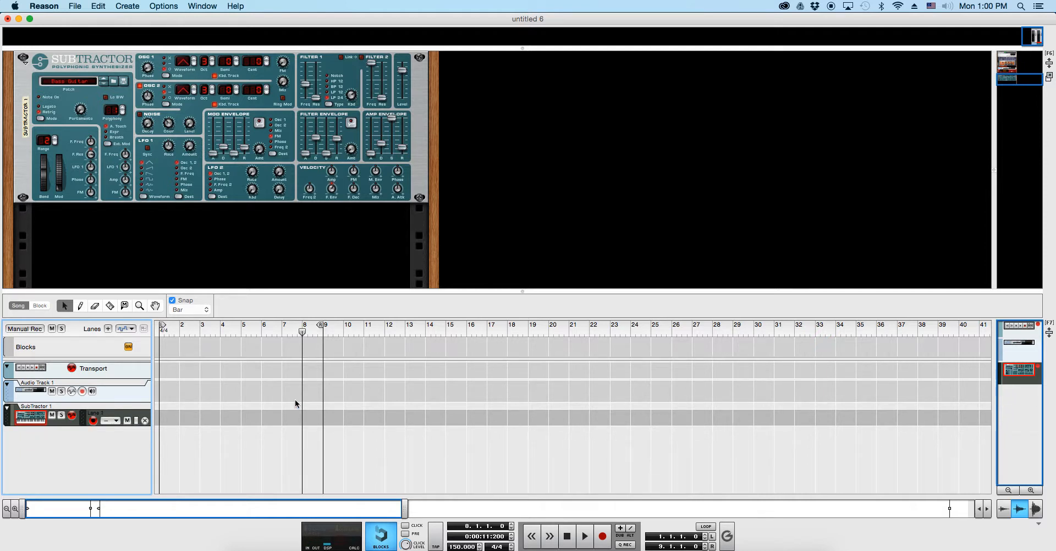
Record briefly on the SubTractor 1 track from bar 8, stop, and undo the recording.
{"action": "key", "text": "x"}
{"action": "key", "text": "z"}
{"action": "key", "text": "super+Return"}
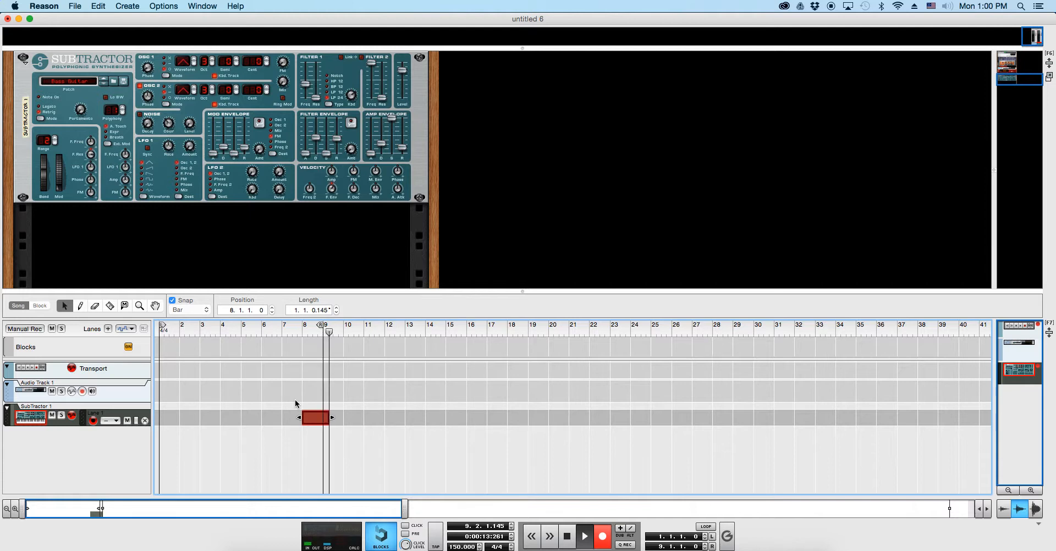
{"action": "key", "text": "space"}
{"action": "key", "text": "super+z"}
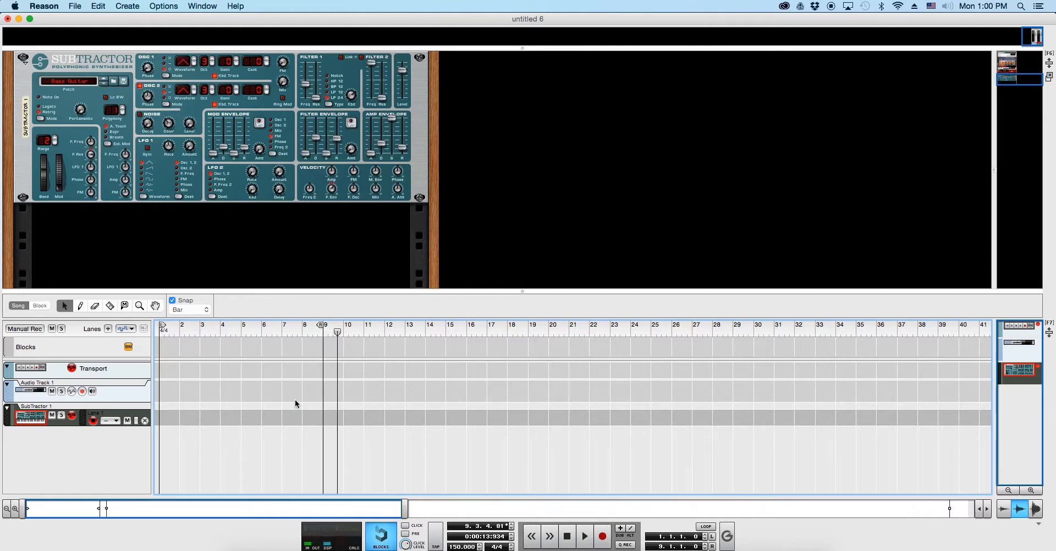
Turn on looping and jump the song position between the left and right locators.
{"action": "left_click", "coordinate": [705, 527]}
{"action": "key", "text": "KP_1"}
{"action": "key", "text": "KP_2"}
{"action": "key", "text": "KP_1"}
{"action": "key", "text": "KP_2"}
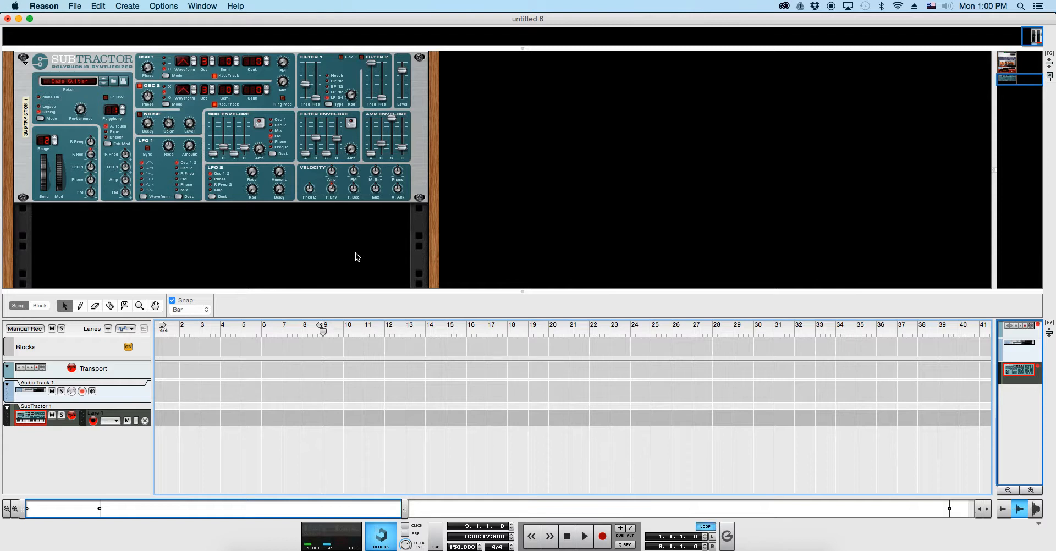
Record on the SubTractor 1 track from bar 8 around the loop into bar 1, and undo the take.
{"action": "key", "text": "KP_7"}
{"action": "key", "text": "KP_Multiply"}
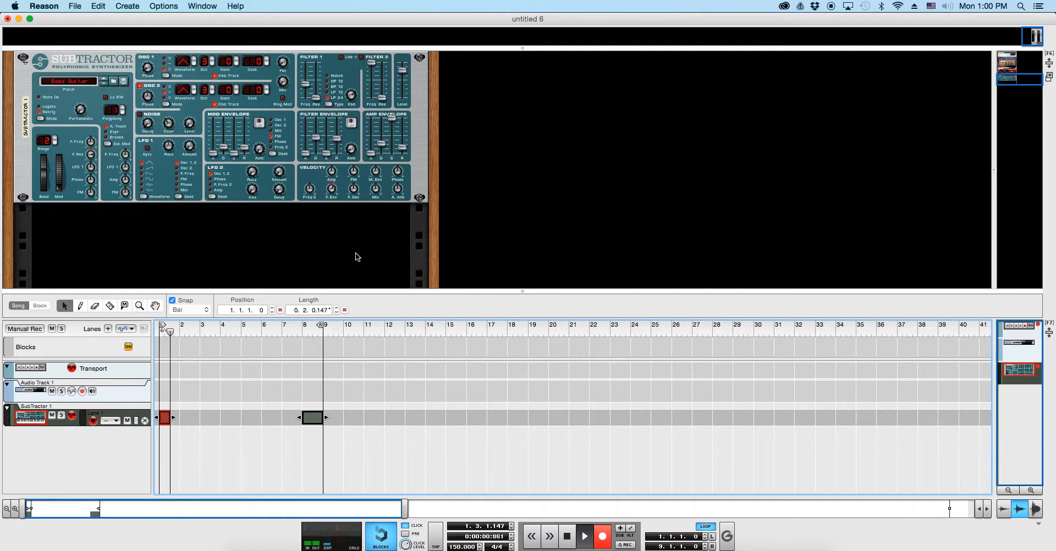
{"action": "key", "text": "space"}
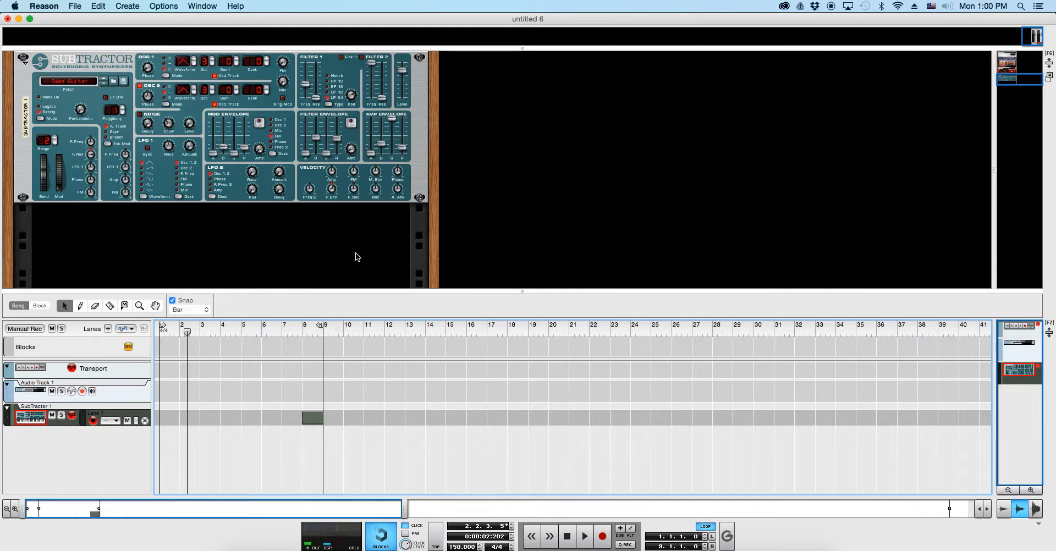
{"action": "key", "text": "super+z"}
Return to bar 8, record another looped take on the SubTractor 1 track, and undo it.
{"action": "key", "text": "KP_2"}
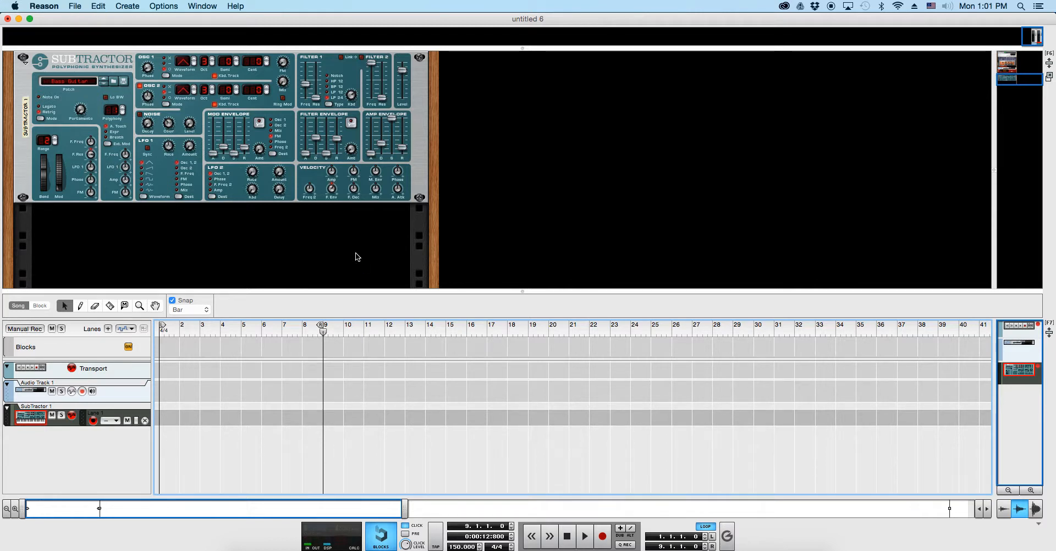
{"action": "key", "text": "KP_7"}
{"action": "key", "text": "KP_Multiply"}
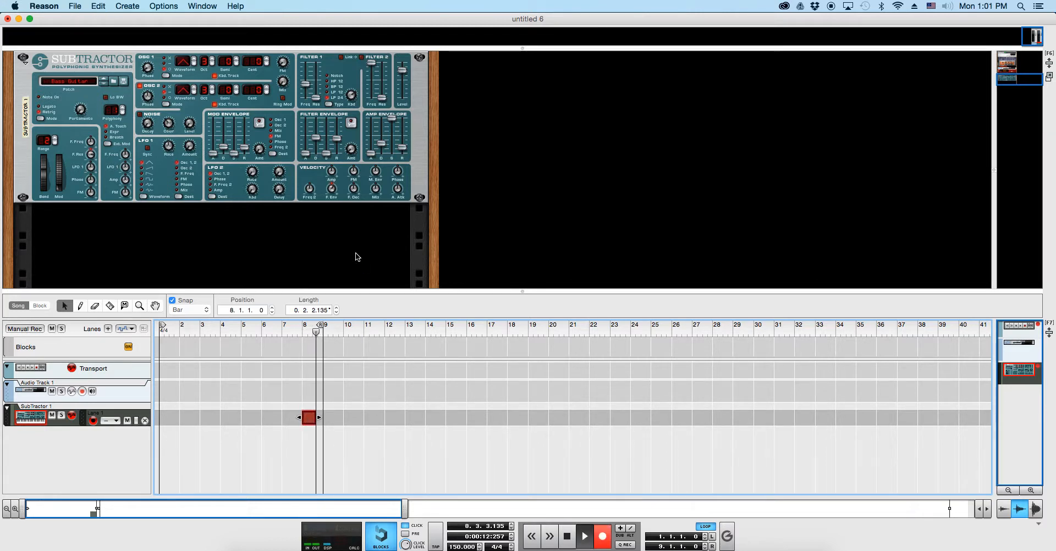
{"action": "key", "text": "space"}
{"action": "key", "text": "super+z"}
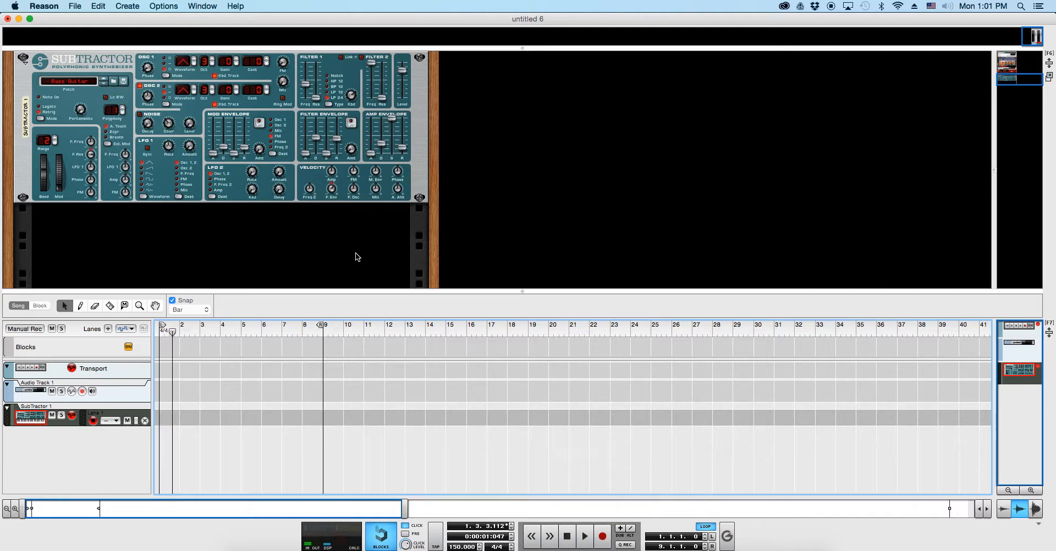
{"action": "key", "text": "super+z"}
Record a two-bar clip on the SubTractor 1 track from bar 8 past the right locator, and undo it.
{"action": "key", "text": "KP_2"}
{"action": "key", "text": "KP_7"}
{"action": "key", "text": "KP_Multiply"}
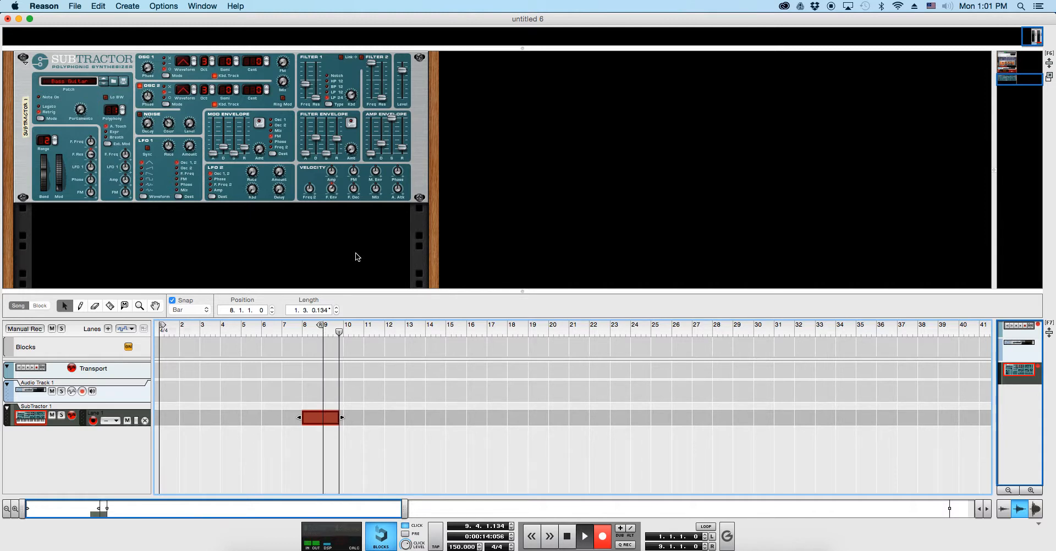
{"action": "key", "text": "KP_0"}
{"action": "key", "text": "KP_Divide"}
{"action": "key", "text": "KP_2"}
{"action": "key", "text": "KP_7"}
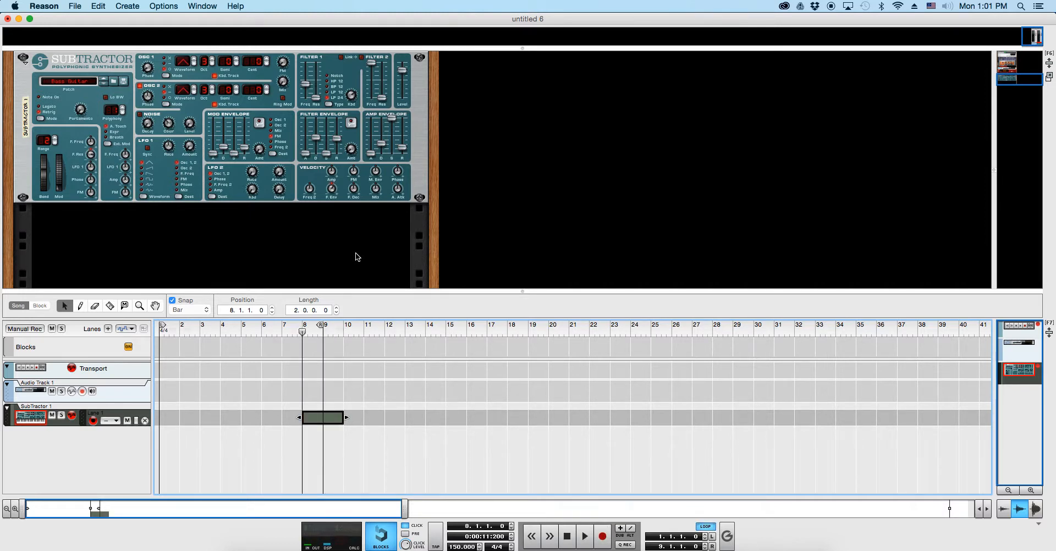
{"action": "key", "text": "KP_Divide"}
{"action": "key", "text": "super+z"}
{"action": "key", "text": "super+z"}
{"action": "key", "text": "super+z"}
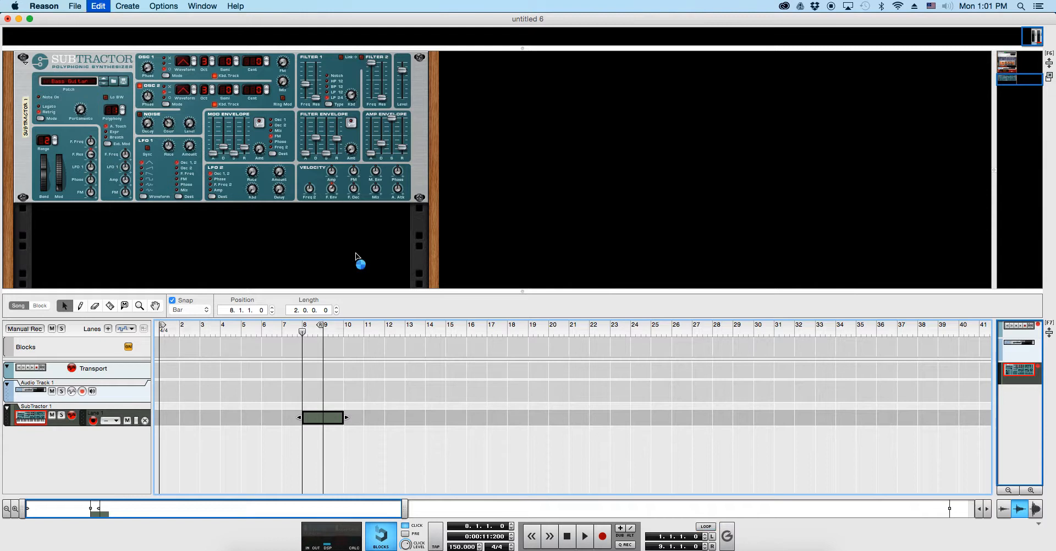
{"action": "key", "text": "super+z"}
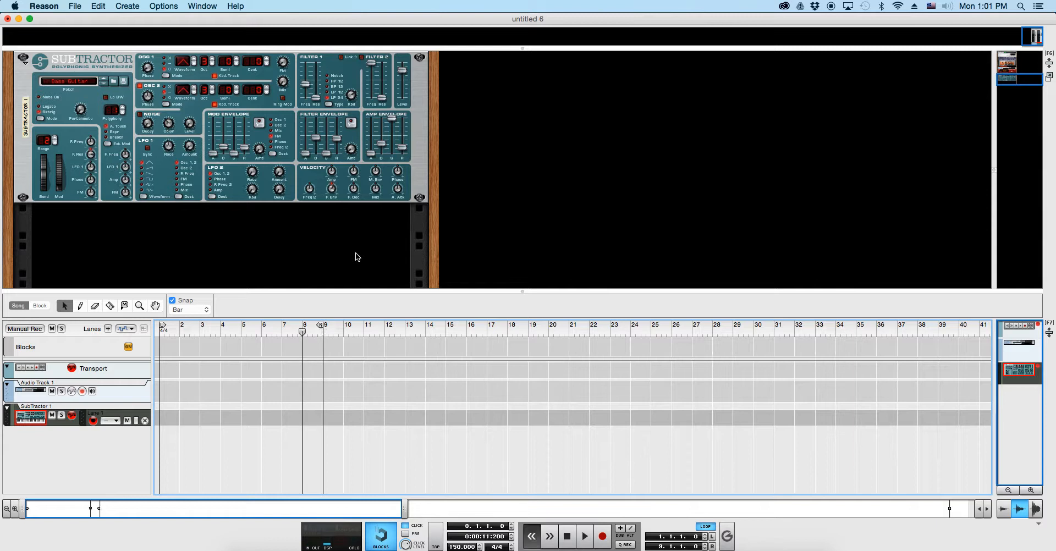
Start recording at bar 8 on the SubTractor 1 track, stop after the loop wraps to bar 1, and undo.
{"action": "key", "text": "KP_Multiply"}
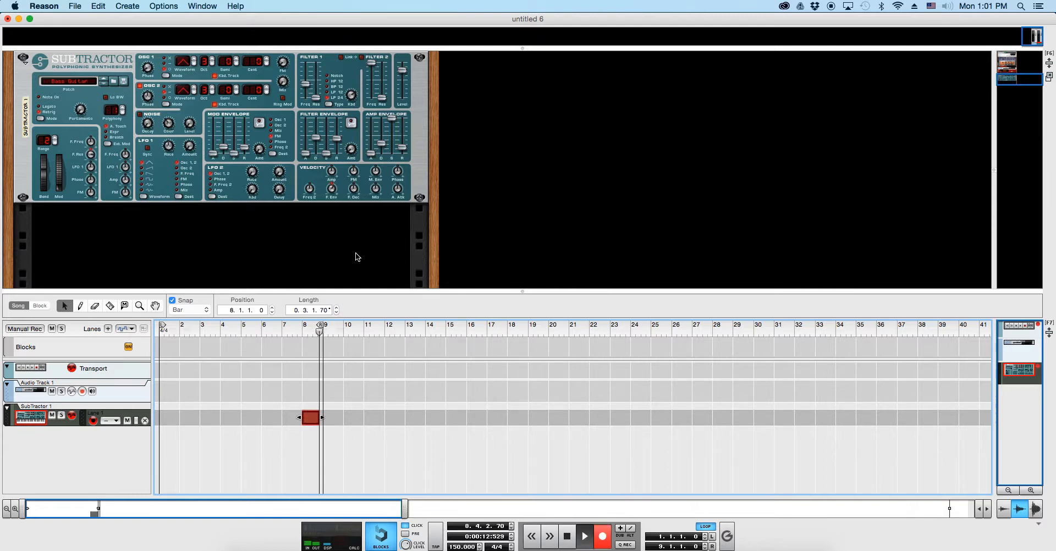
{"action": "key", "text": "space"}
{"action": "key", "text": "super+z"}
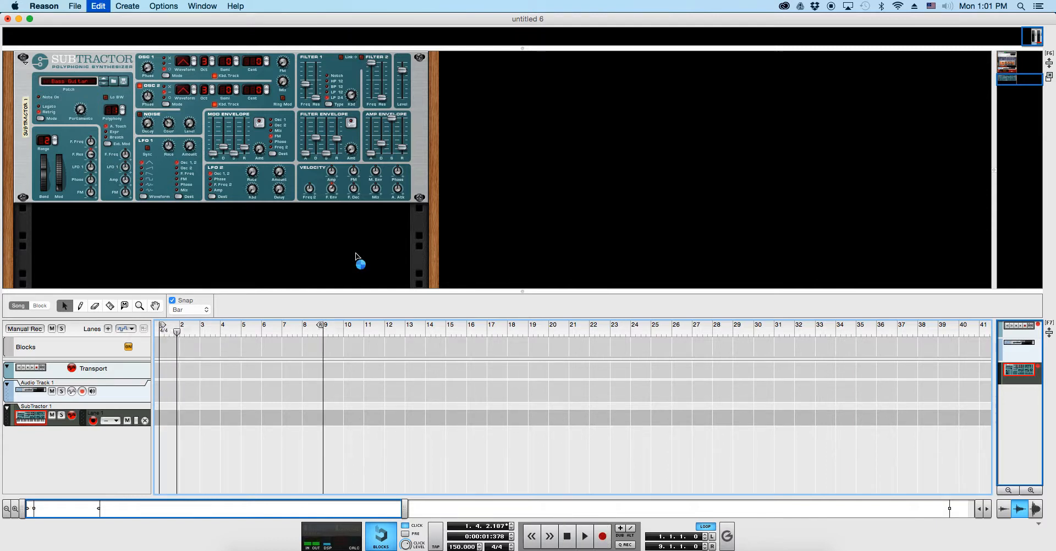
Record two more looped passes from bar 8 on the SubTractor 1 track, and delete the one-bar clip at bar 8.
{"action": "key", "text": "KP_7"}
{"action": "key", "text": "KP_Multiply"}
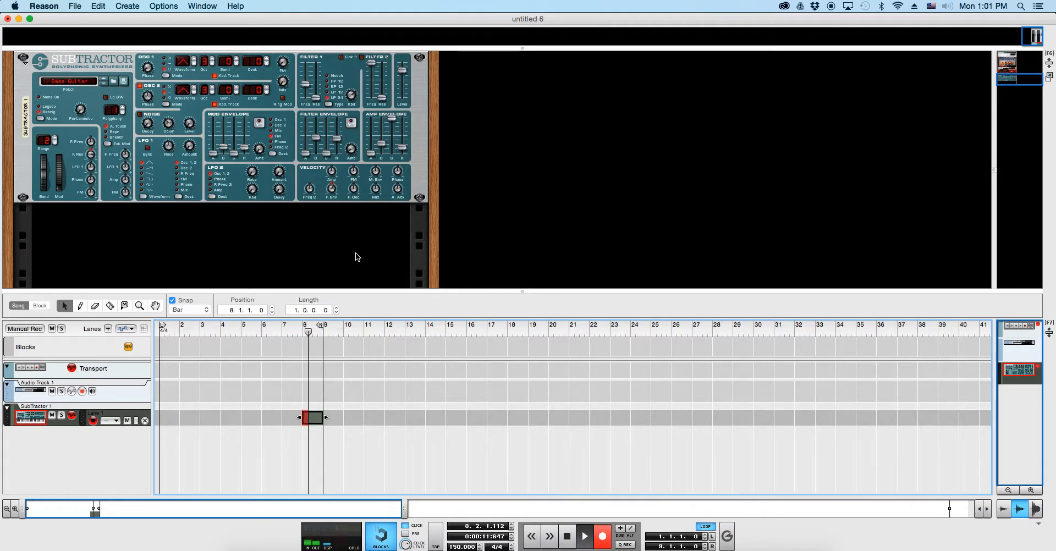
{"action": "key", "text": "space"}
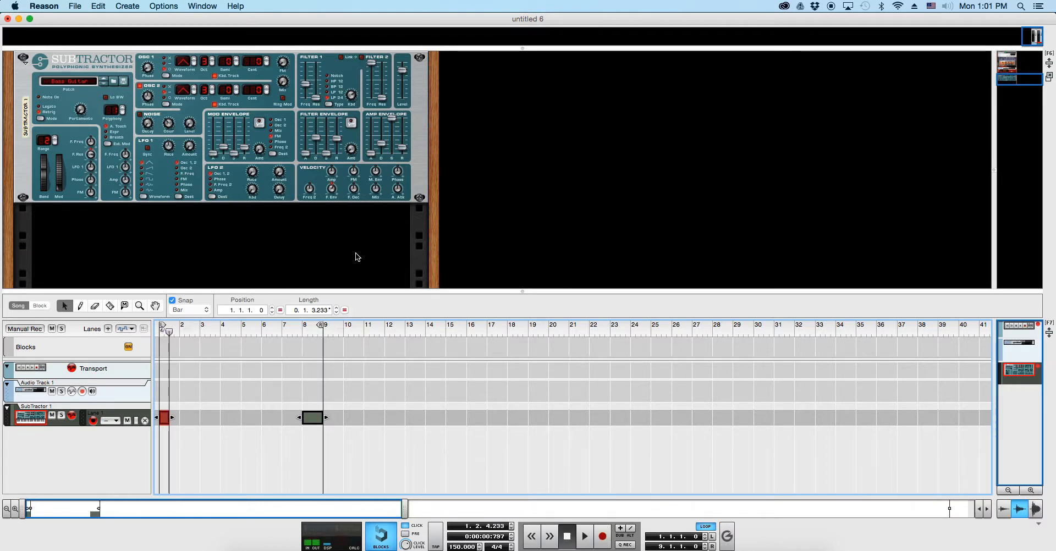
{"action": "key", "text": "KP_2"}
{"action": "key", "text": "KP_7"}
{"action": "key", "text": "KP_Multiply"}
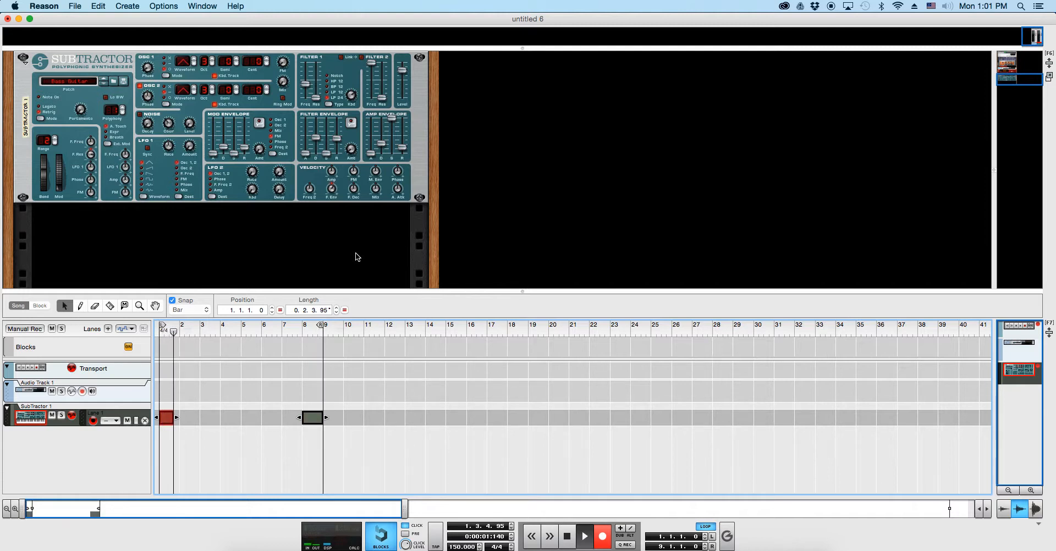
{"action": "key", "text": "space"}
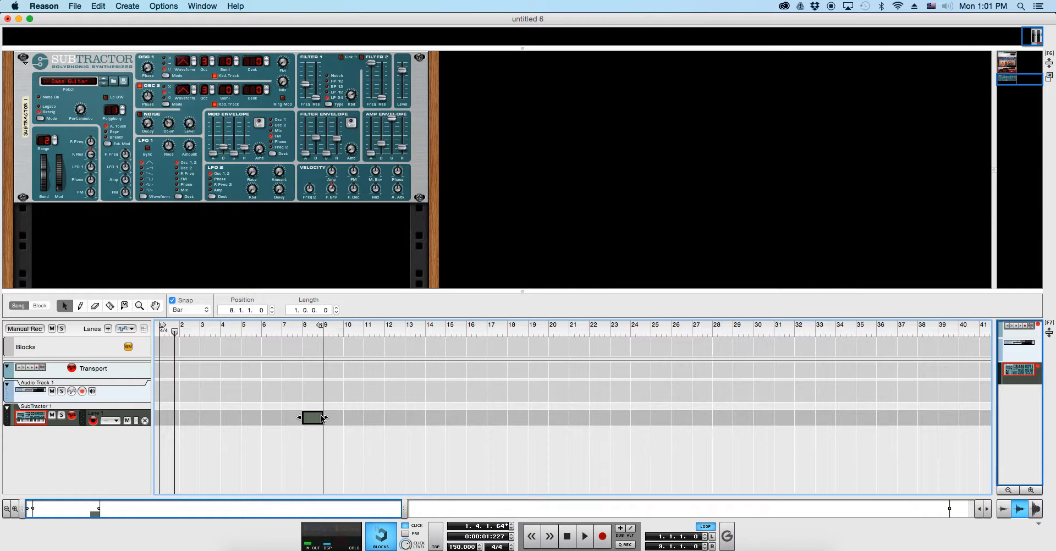
{"action": "key", "text": "Delete"}
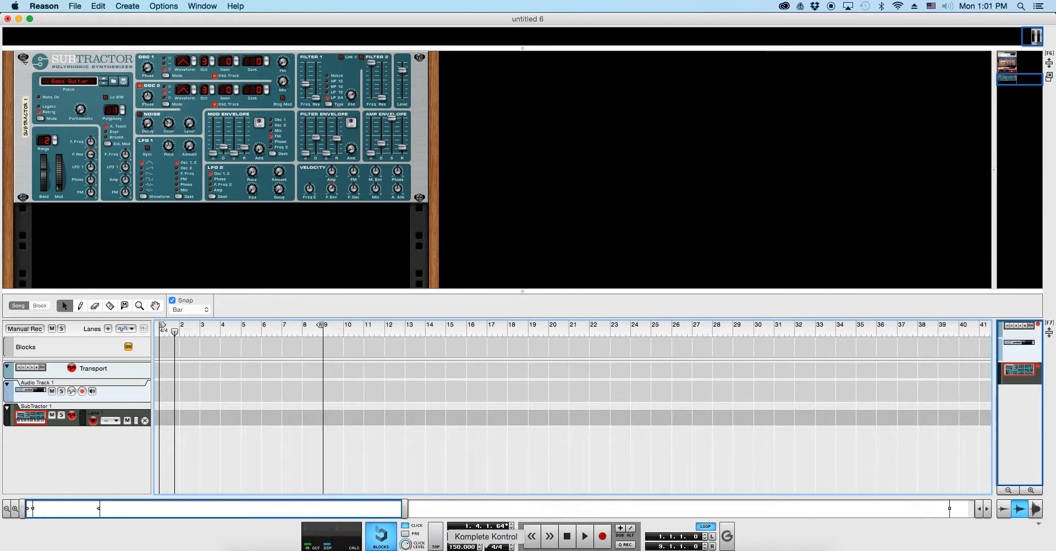
Set the song's time signature to 7/4.
{"action": "double_click", "coordinate": [496, 547]}
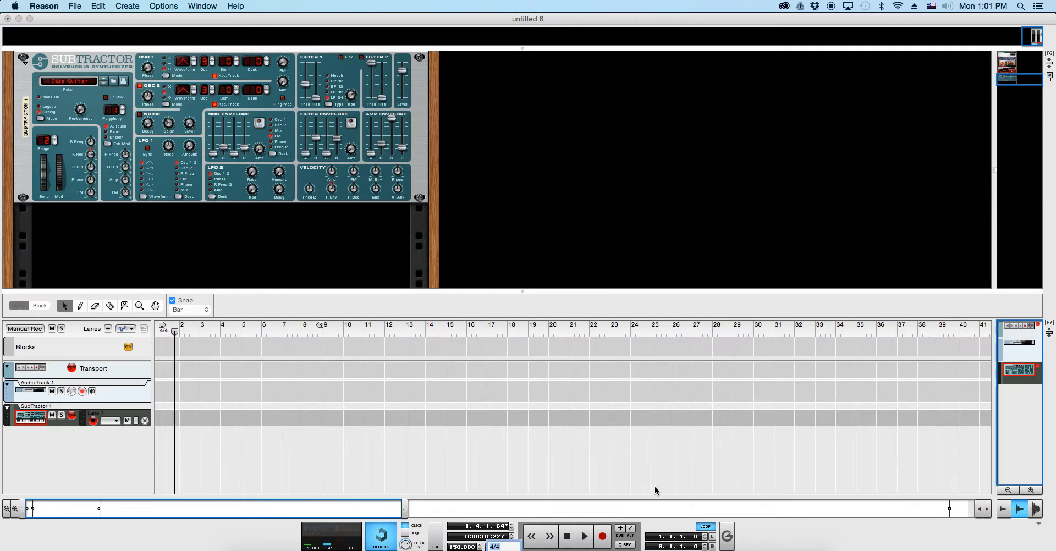
{"action": "key", "text": "Left"}
{"action": "type", "text": "7"}
{"action": "key", "text": "Return"}
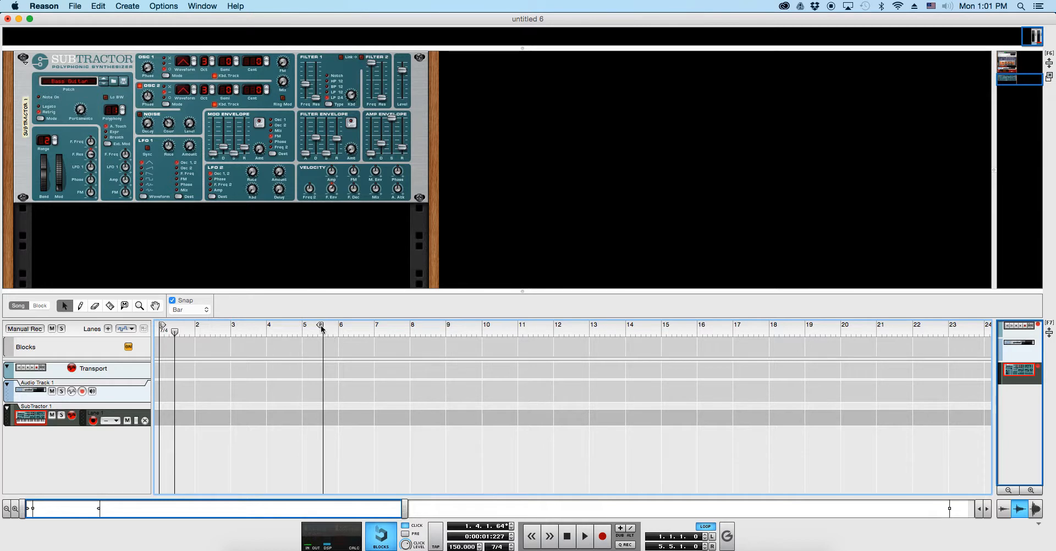
Switch to the Pencil tool, and move the right locator and the song position to bar 9.
{"action": "left_click", "coordinate": [80, 306]}
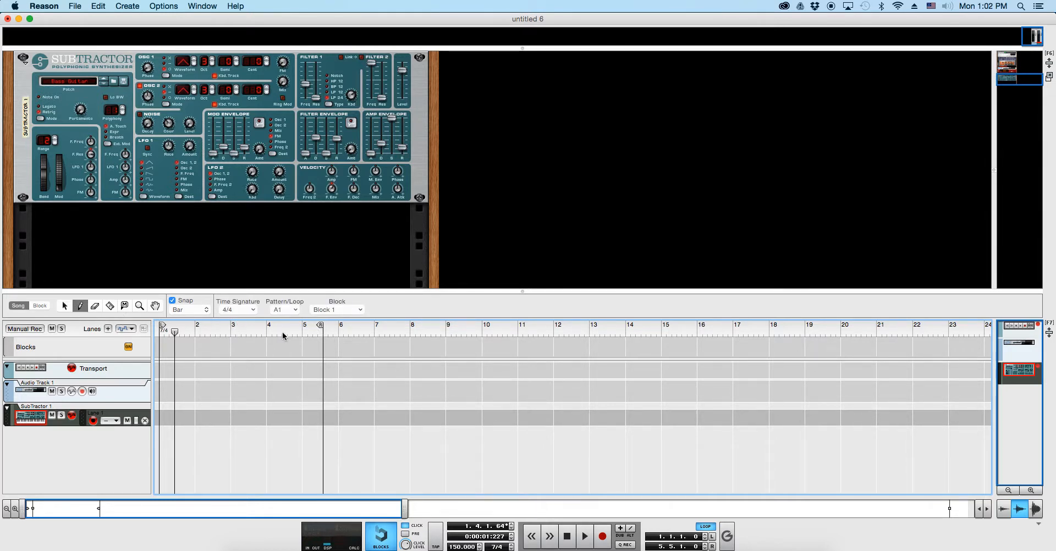
{"action": "left_click", "coordinate": [331, 332]}
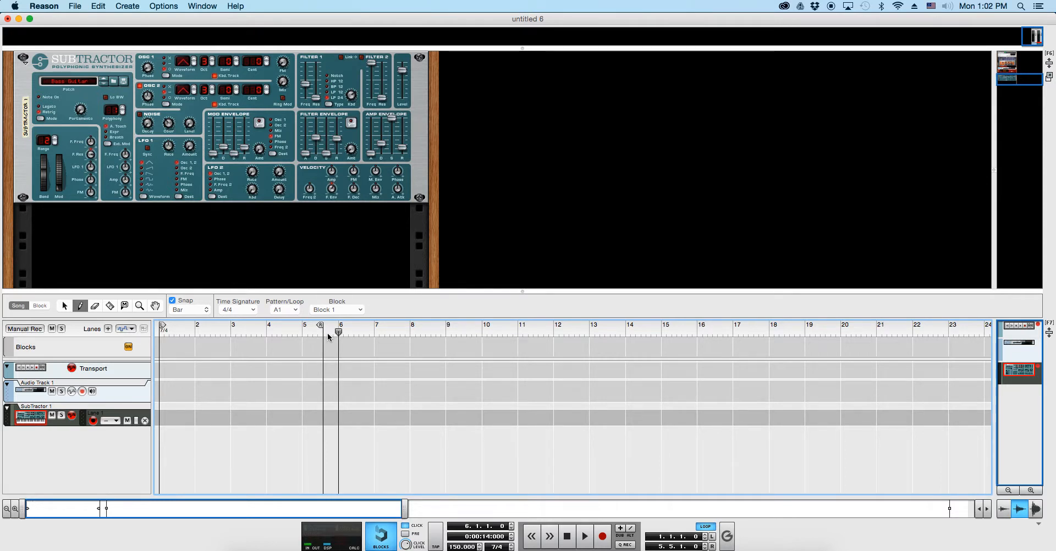
{"action": "left_click", "coordinate": [305, 332]}
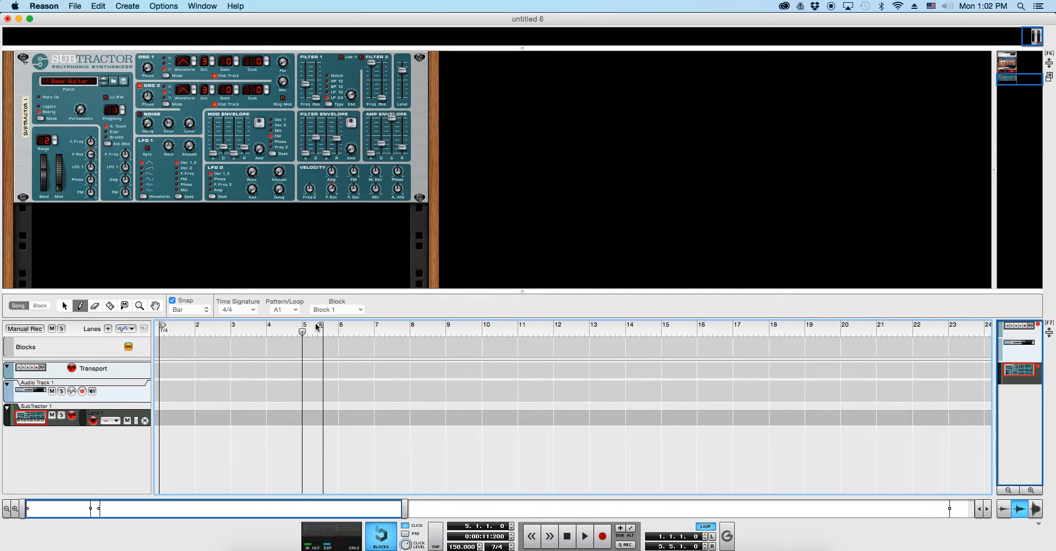
{"action": "mouse_move", "coordinate": [320, 325]}
{"action": "left_mouse_down"}
{"action": "mouse_move", "coordinate": [348, 332]}
{"action": "mouse_move", "coordinate": [316, 336]}
{"action": "mouse_move", "coordinate": [432, 334]}
{"action": "left_mouse_up"}
{"action": "left_click_drag", "start_coordinate": [302, 331], "coordinate": [451, 341]}
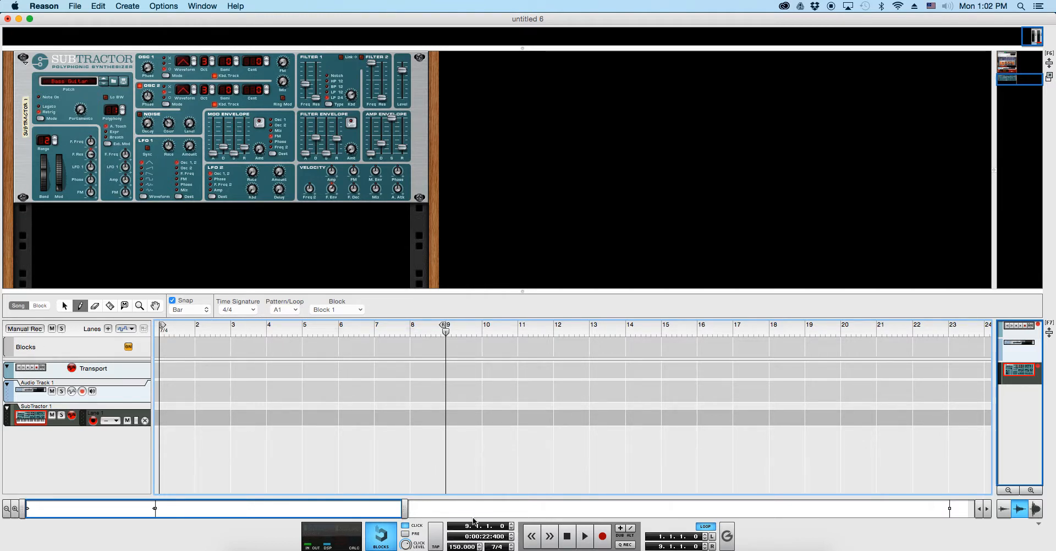
Draw a Block 1 clip from bar 9 to bar 15 in the Blocks track and play it briefly from bar 9.
{"action": "left_click", "coordinate": [448, 348]}
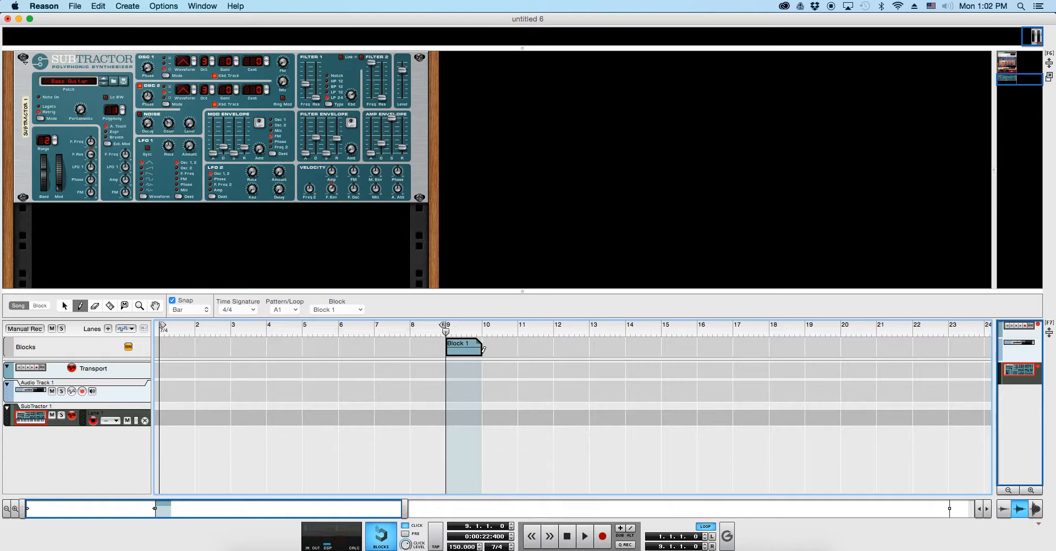
{"action": "left_click_drag", "start_coordinate": [483, 349], "coordinate": [654, 349]}
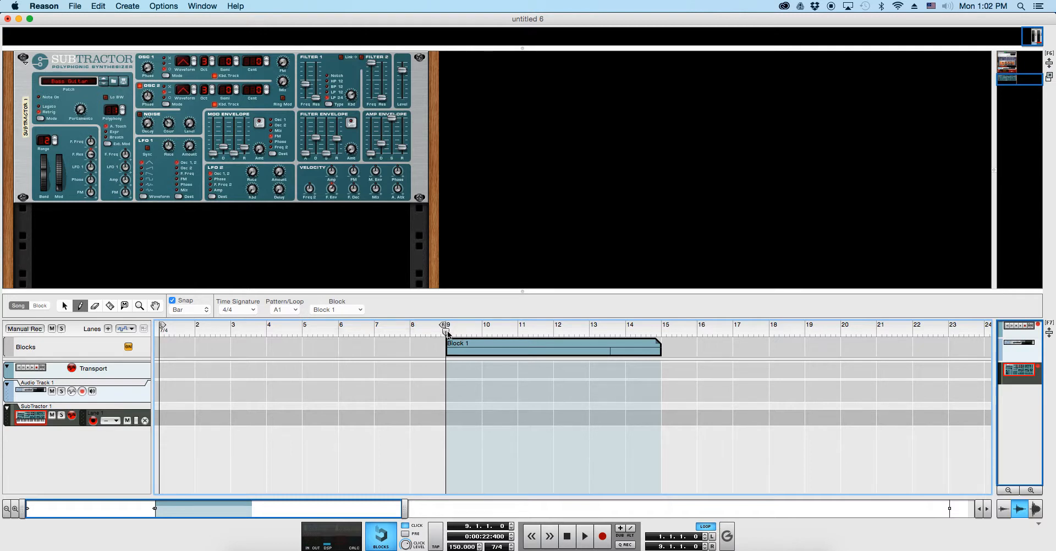
{"action": "mouse_move", "coordinate": [446, 332]}
{"action": "left_mouse_down"}
{"action": "mouse_move", "coordinate": [479, 331]}
{"action": "mouse_move", "coordinate": [447, 332]}
{"action": "left_mouse_up"}
{"action": "key", "text": "space"}
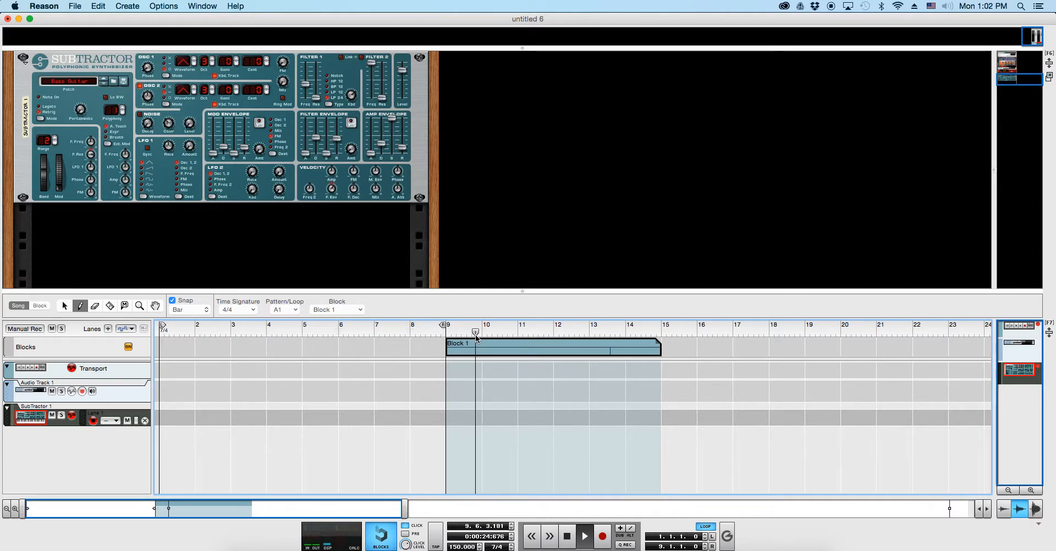
{"action": "key", "text": "space"}
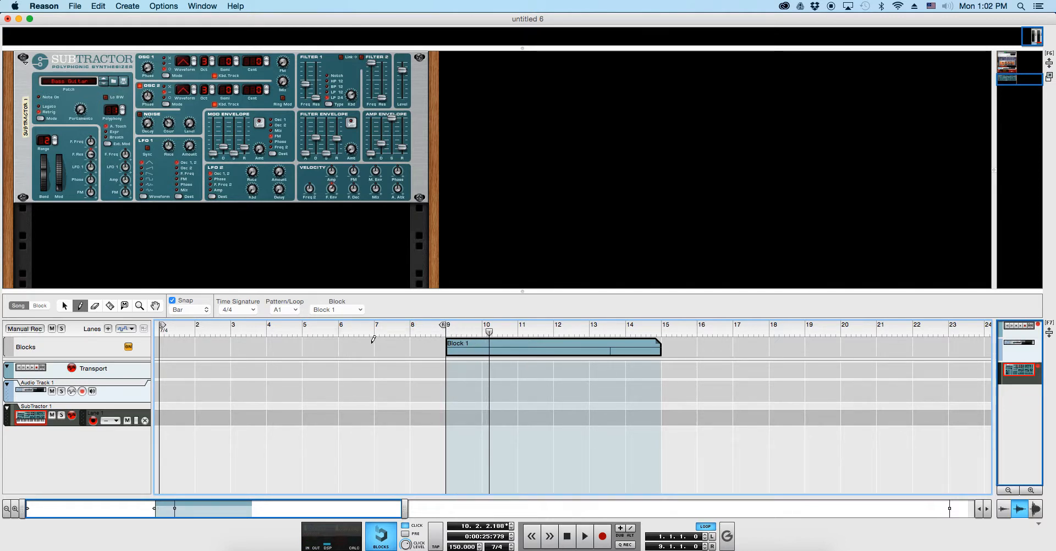
Look through the Pencil tool's Block, Pattern/Loop and Time Signature choices, picking Block 1 and 4/4.
{"action": "left_click", "coordinate": [337, 310]}
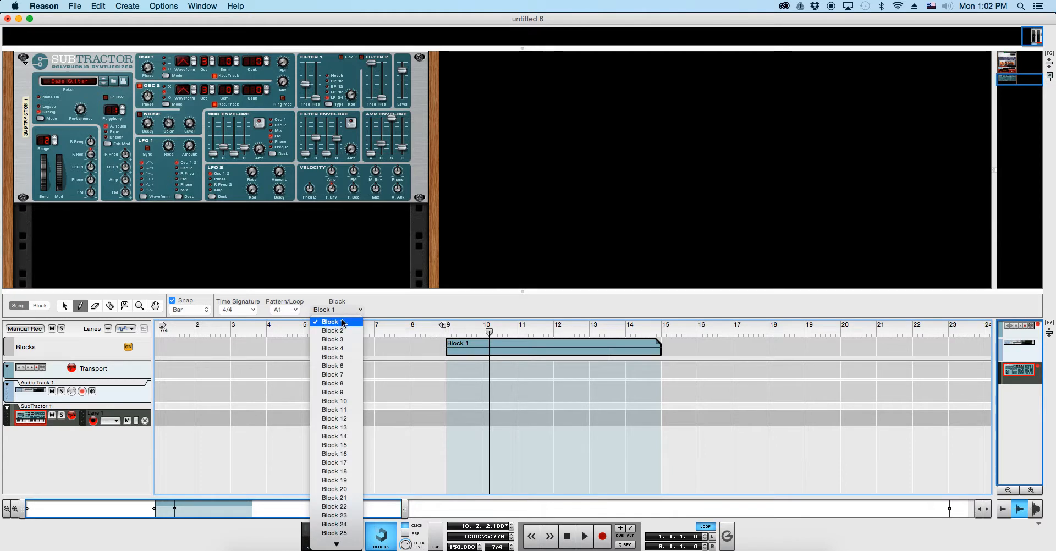
{"action": "left_click", "coordinate": [337, 323]}
{"action": "left_click", "coordinate": [296, 309]}
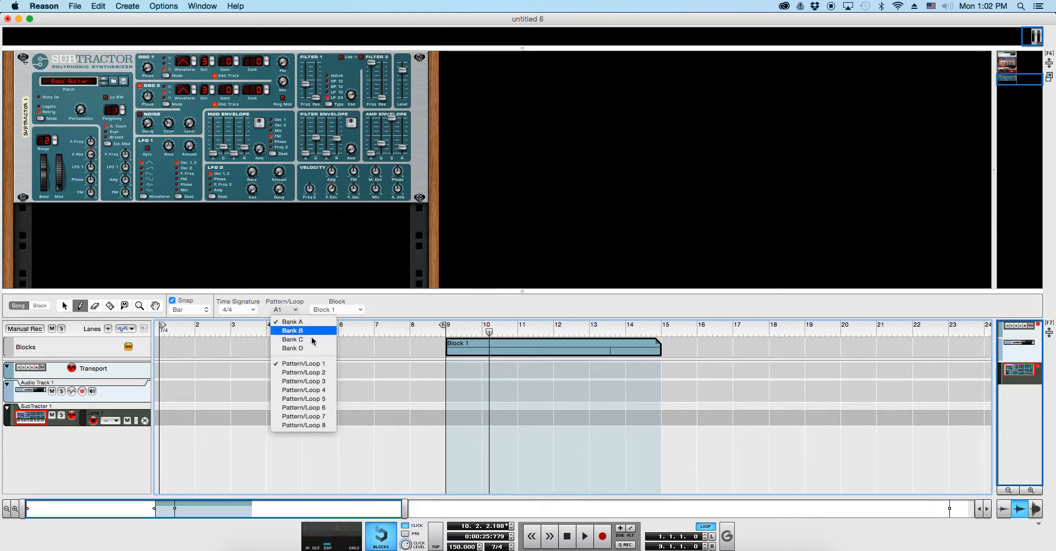
{"action": "left_click", "coordinate": [247, 315]}
{"action": "left_click", "coordinate": [244, 311]}
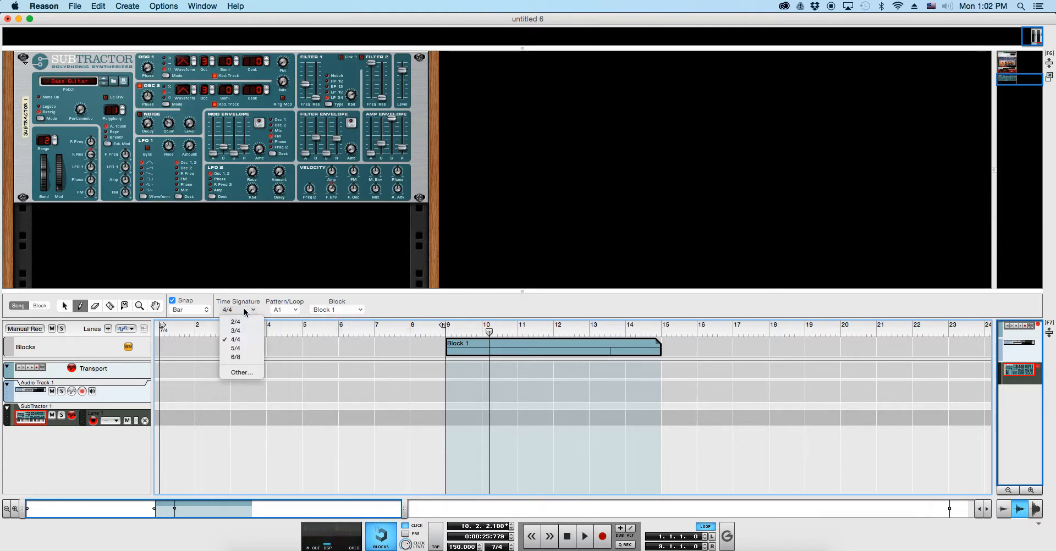
{"action": "left_click", "coordinate": [244, 341]}
Draw one-bar clips at bars 9, 10 and 12 on Audio Track 1 and play part of them back.
{"action": "left_click", "coordinate": [459, 388]}
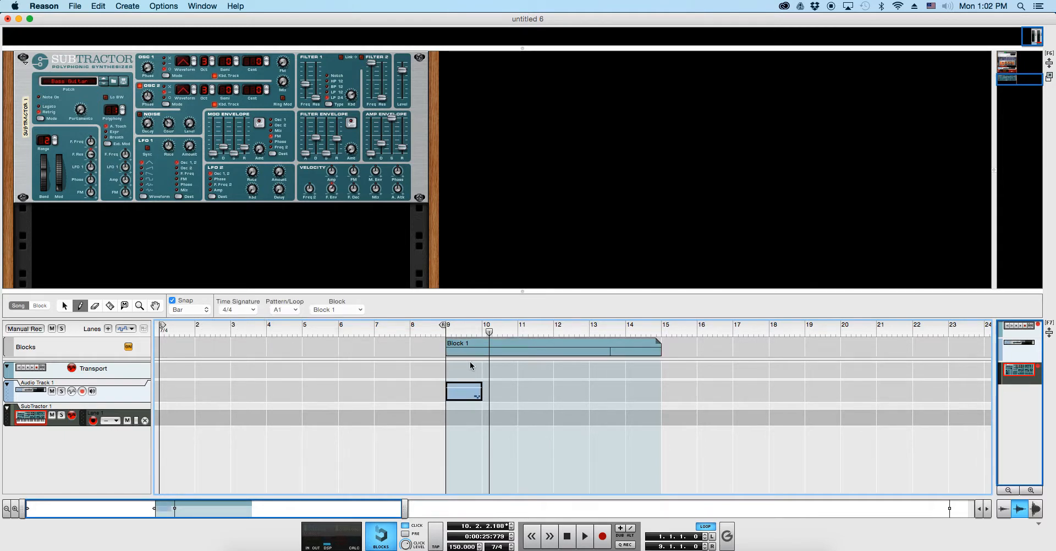
{"action": "left_click", "coordinate": [498, 391]}
{"action": "left_click", "coordinate": [569, 391]}
{"action": "key", "text": "space"}
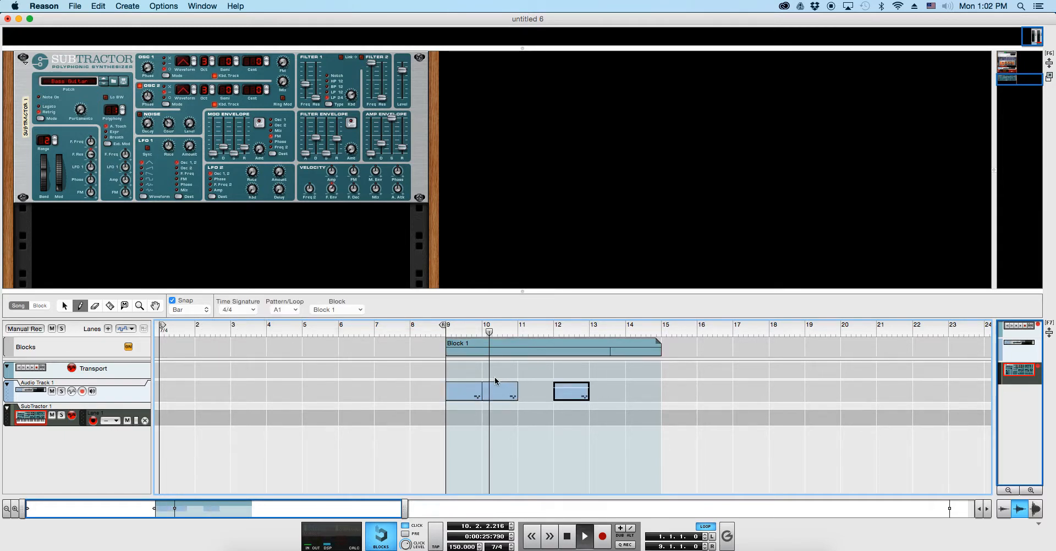
{"action": "key", "text": "space"}
{"action": "left_click", "coordinate": [470, 334]}
{"action": "key", "text": "space"}
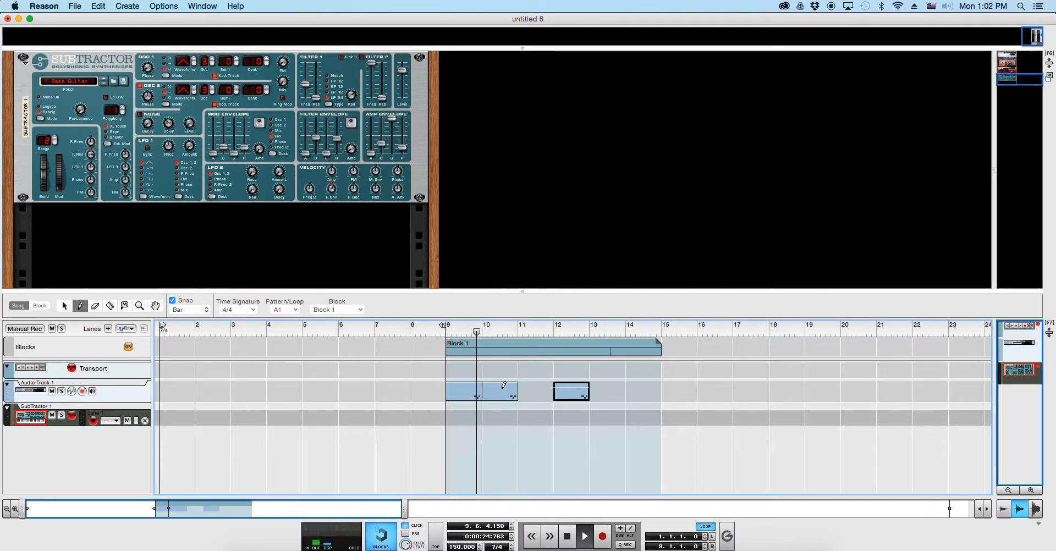
{"action": "key", "text": "space"}
Undo the clips drawn on Audio Track 1 and the Block 1 clip.
{"action": "key", "text": "super+z"}
{"action": "key", "text": "super+z"}
{"action": "key", "text": "super+z"}
{"action": "key", "text": "super+z"}
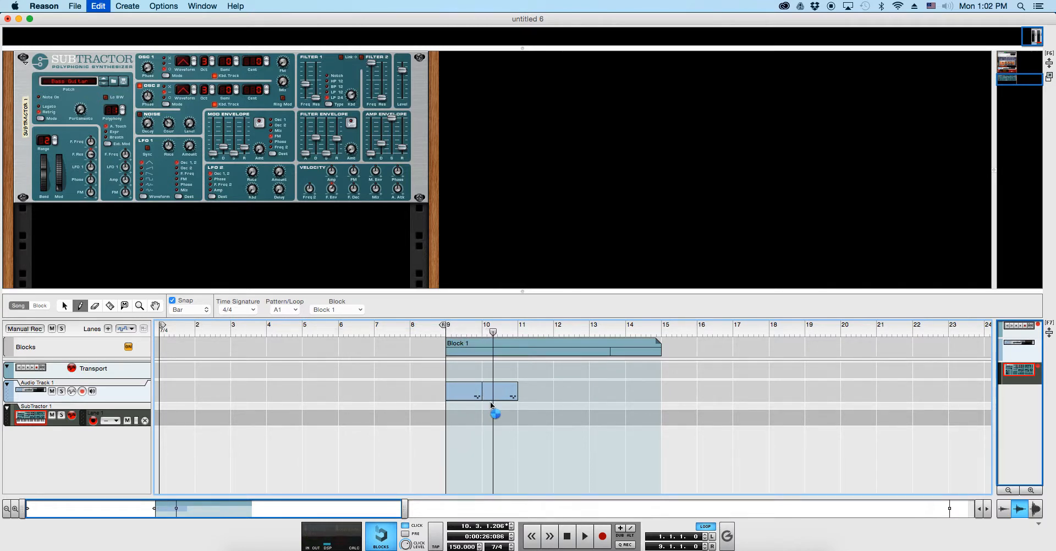
{"action": "key", "text": "super+z"}
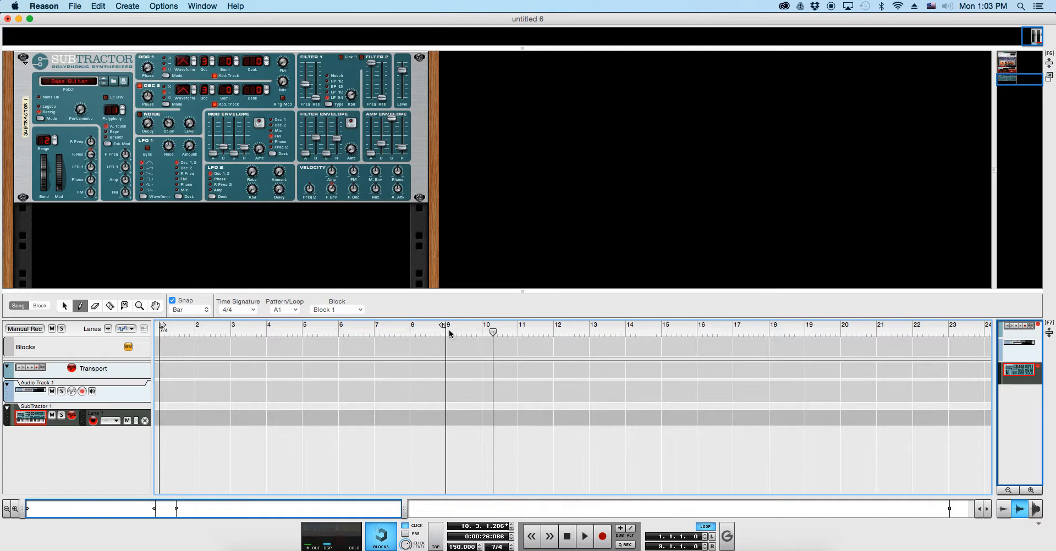
Look over the snap values and the SubTractor 1 track's automation parameter categories.
{"action": "mouse_move", "coordinate": [442, 328]}
{"action": "left_mouse_down"}
{"action": "mouse_move", "coordinate": [469, 328]}
{"action": "mouse_move", "coordinate": [439, 331]}
{"action": "left_mouse_up"}
{"action": "left_click", "coordinate": [201, 310]}
{"action": "left_click", "coordinate": [208, 305]}
{"action": "left_click", "coordinate": [132, 330]}
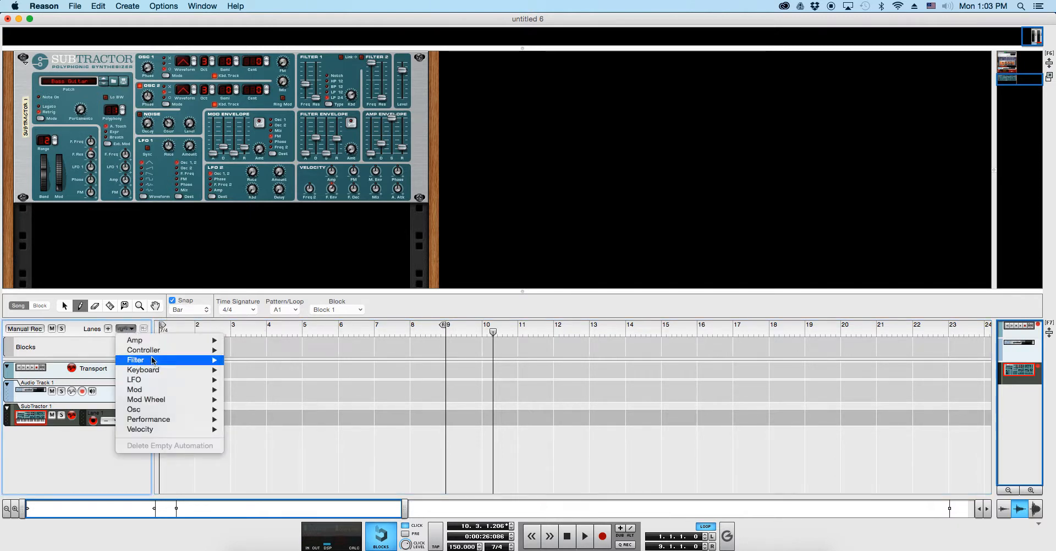
{"action": "left_click", "coordinate": [86, 330]}
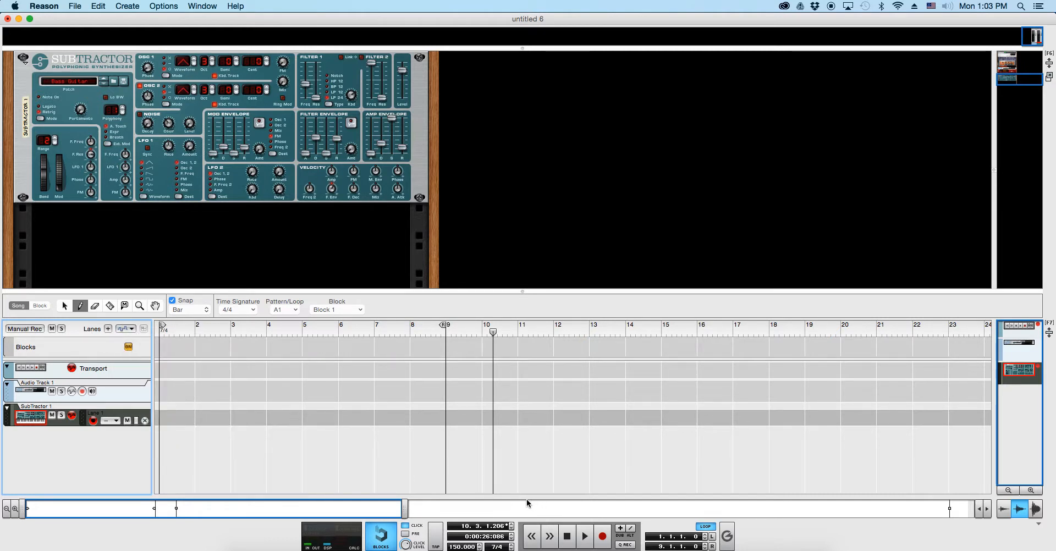
Set the song's time signature to 11/4 and switch to the Selection tool.
{"action": "left_click", "coordinate": [496, 546]}
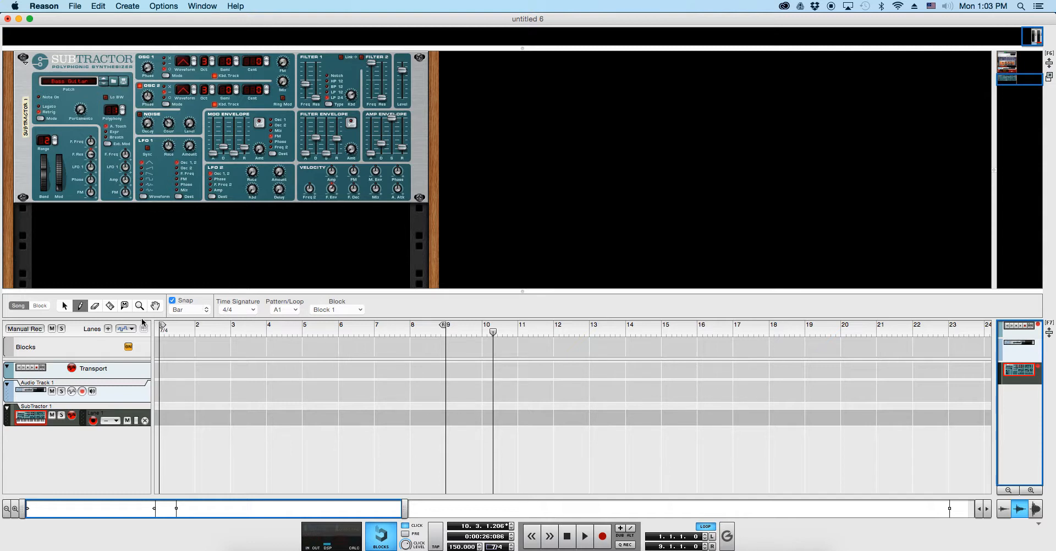
{"action": "left_click", "coordinate": [64, 306]}
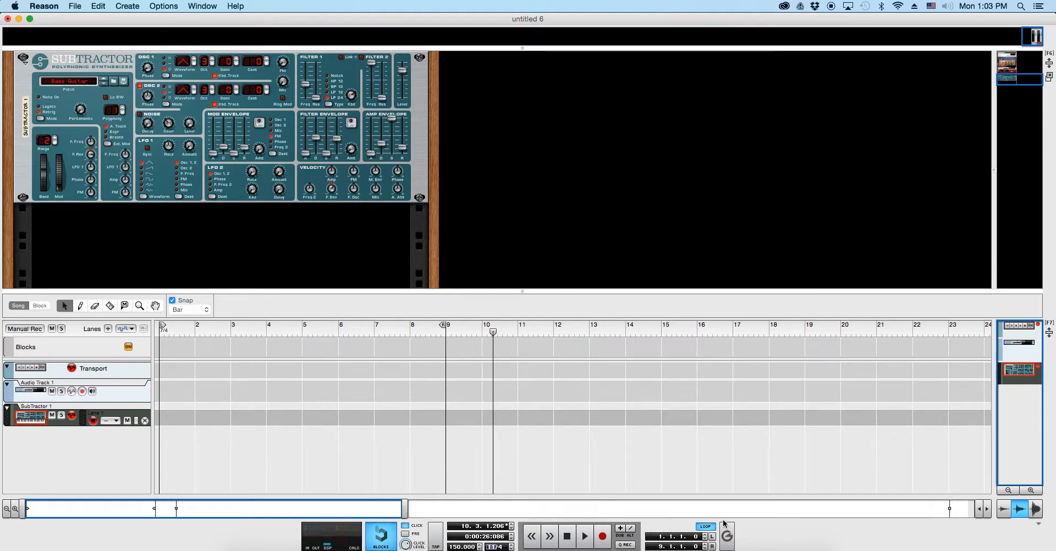
{"action": "left_click", "coordinate": [483, 432]}
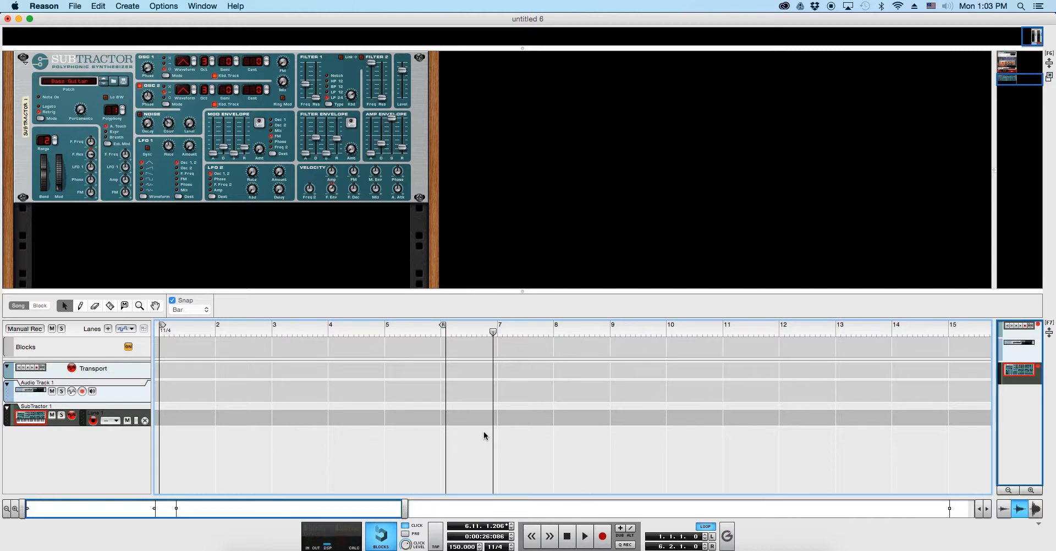
Step the song position backward and forward one bar at a time, ending at bar 1.
{"action": "key", "text": "Home"}
{"action": "key", "text": "End"}
{"action": "key", "text": "KP_7"}
{"action": "key", "text": "KP_7"}
{"action": "key", "text": "KP_7"}
{"action": "key", "text": "KP_7"}
{"action": "key", "text": "KP_7"}
{"action": "key", "text": "KP_7"}
{"action": "key", "text": "KP_8"}
{"action": "key", "text": "KP_8"}
{"action": "key", "text": "KP_8"}
{"action": "key", "text": "KP_8"}
{"action": "key", "text": "KP_8"}
{"action": "key", "text": "KP_8"}
{"action": "key", "text": "KP_8"}
{"action": "key", "text": "KP_7"}
{"action": "key", "text": "KP_7"}
{"action": "key", "text": "KP_7"}
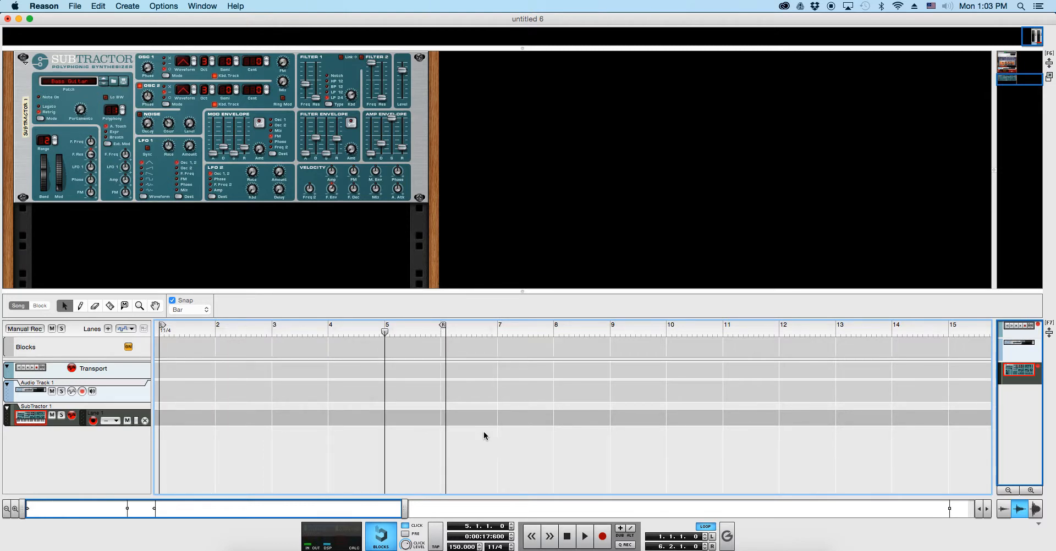
{"action": "key", "text": "KP_7"}
{"action": "key", "text": "KP_7"}
{"action": "key", "text": "KP_7"}
{"action": "key", "text": "KP_7"}
Set the snap value to 1/16 and step the song position forward and backward by whole bars, ending at bar 6.
{"action": "left_click", "coordinate": [198, 311]}
{"action": "left_click", "coordinate": [186, 355]}
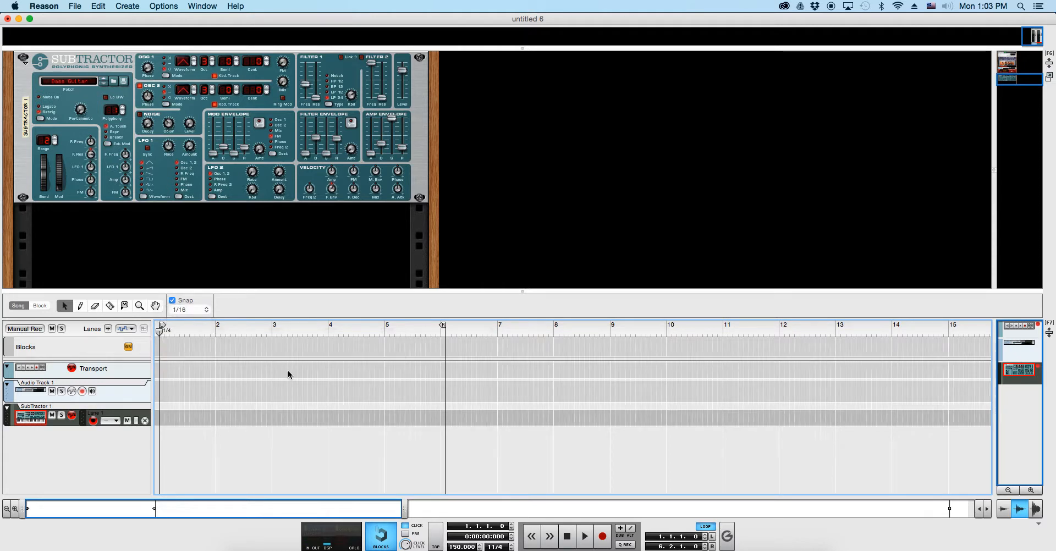
{"action": "key", "text": "KP_8"}
{"action": "key", "text": "KP_8"}
{"action": "key", "text": "KP_8"}
{"action": "key", "text": "KP_8"}
{"action": "key", "text": "KP_7"}
{"action": "key", "text": "KP_7"}
{"action": "key", "text": "KP_7"}
{"action": "key", "text": "KP_7"}
{"action": "key", "text": "KP_8"}
{"action": "key", "text": "KP_8"}
{"action": "key", "text": "KP_8"}
{"action": "key", "text": "KP_8"}
{"action": "key", "text": "KP_8"}
{"action": "key", "text": "KP_8"}
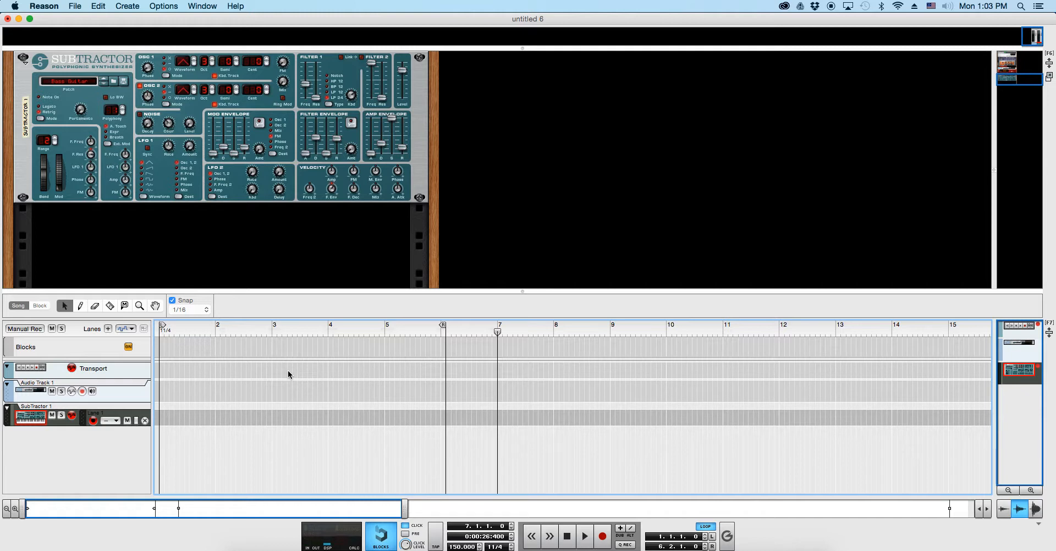
{"action": "key", "text": "KP_7"}
{"action": "key", "text": "KP_8"}
{"action": "key", "text": "KP_7"}
Add six note lanes to the SubTractor 1 track, and undo them all.
{"action": "key", "text": "comma"}
{"action": "key", "text": "comma"}
{"action": "key", "text": "comma"}
{"action": "key", "text": "comma"}
{"action": "key", "text": "comma"}
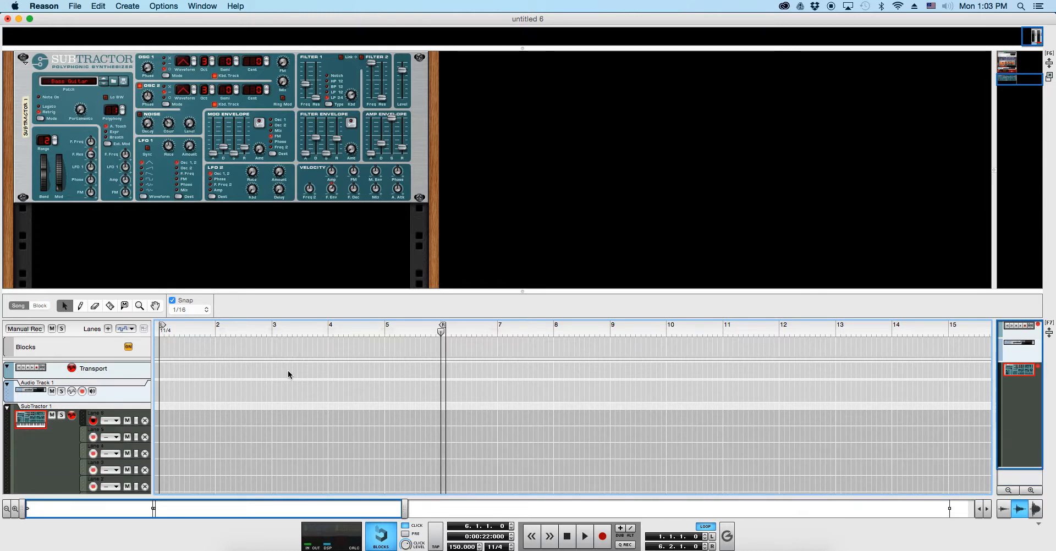
{"action": "key", "text": "comma"}
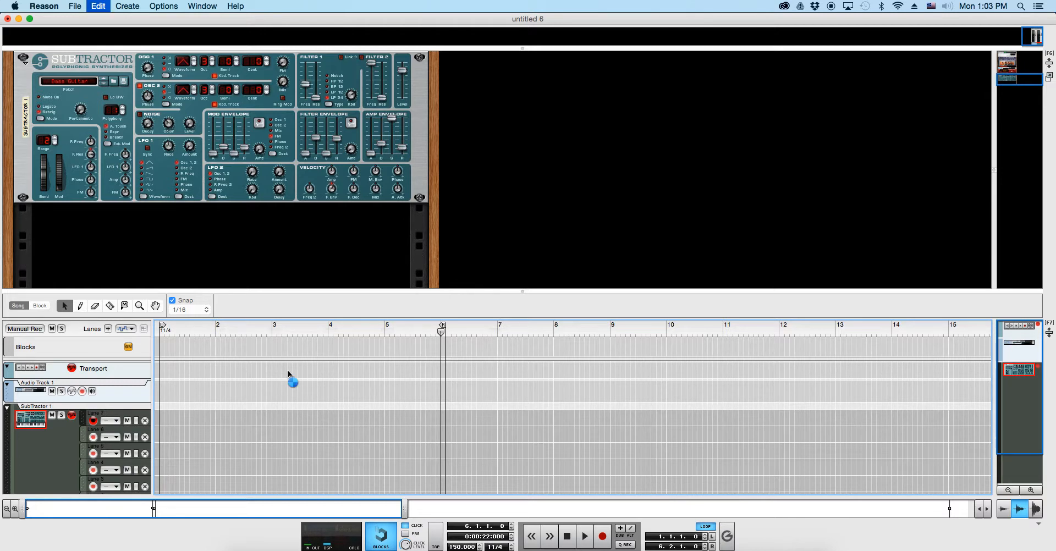
{"action": "key", "text": "super+z"}
{"action": "key", "text": "super+z"}
{"action": "key", "text": "super+z"}
{"action": "key", "text": "super+z"}
{"action": "key", "text": "super+z"}
{"action": "key", "text": "super+z"}
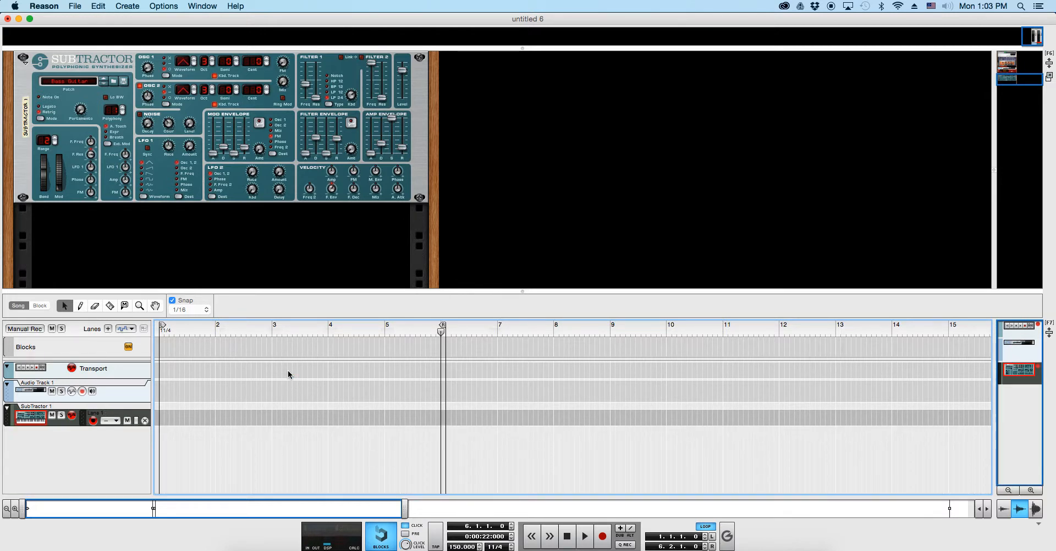
Add several note lanes to the SubTractor 1 track and undo them, two more times.
{"action": "key", "text": "comma"}
{"action": "key", "text": "comma"}
{"action": "key", "text": "comma"}
{"action": "key", "text": "comma"}
{"action": "key", "text": "super+z"}
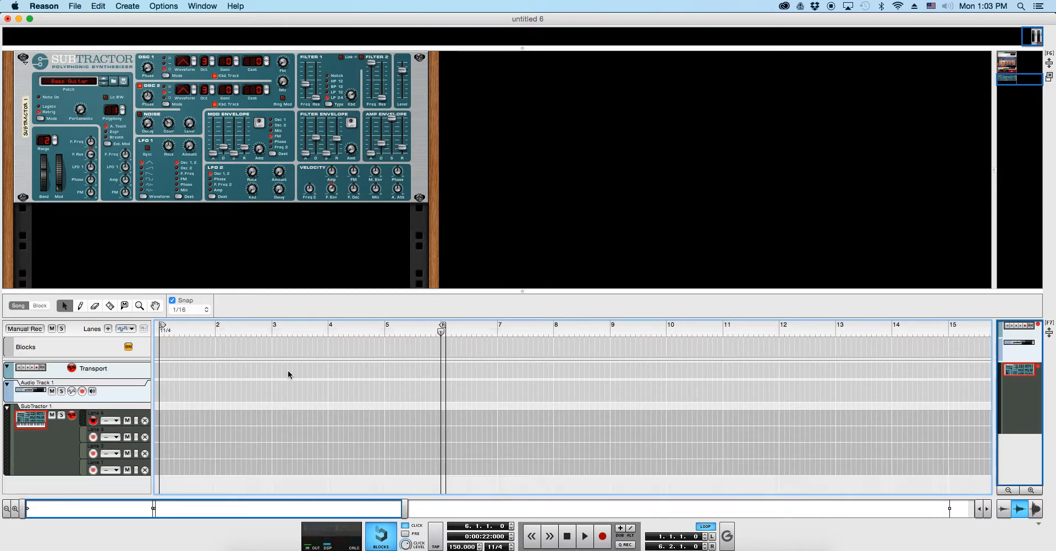
{"action": "key", "text": "super+z"}
{"action": "key", "text": "super+z"}
{"action": "key", "text": "super+z"}
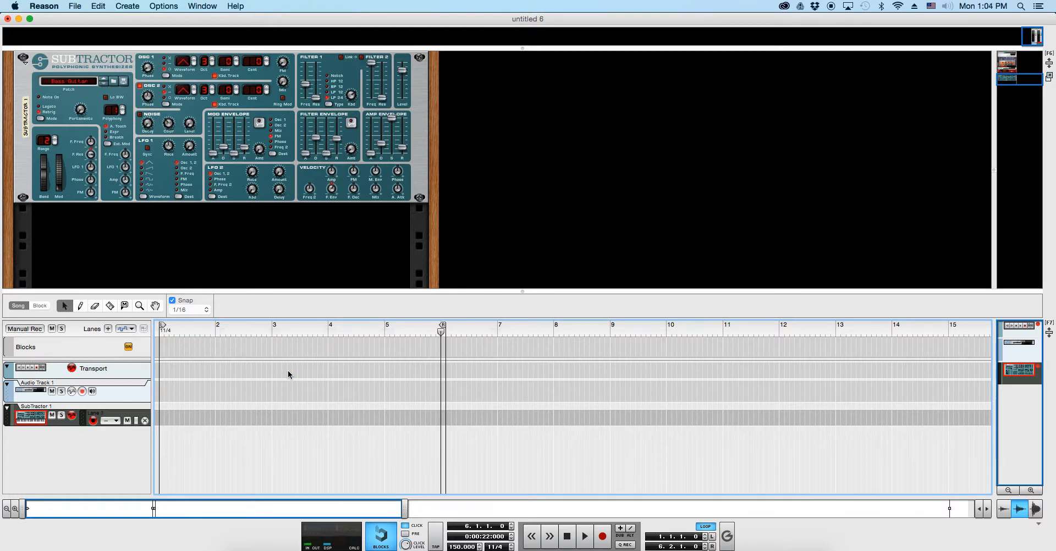
{"action": "key", "text": "comma"}
{"action": "key", "text": "comma"}
{"action": "key", "text": "comma"}
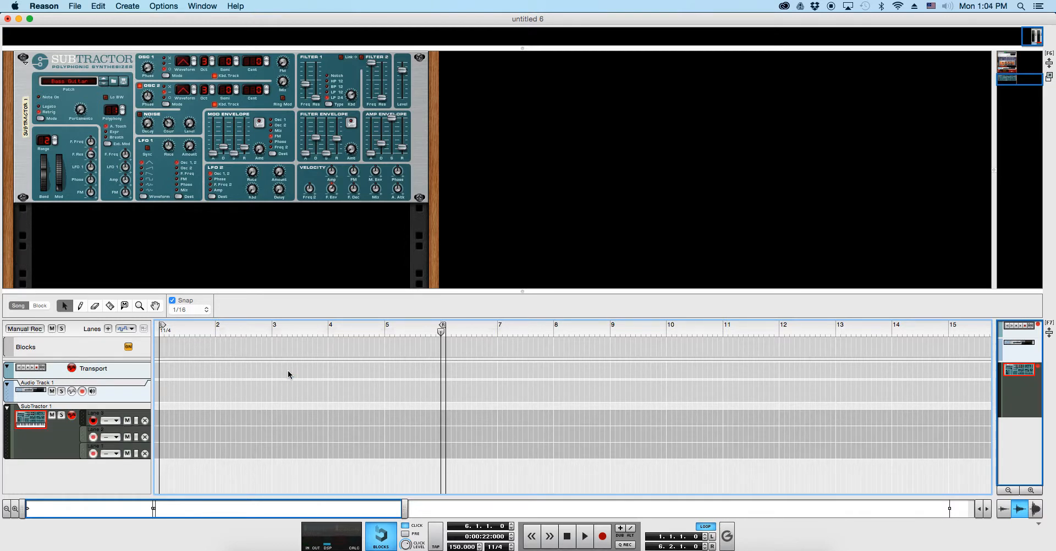
{"action": "key", "text": "super+z"}
{"action": "key", "text": "super+z"}
{"action": "key", "text": "super+z"}
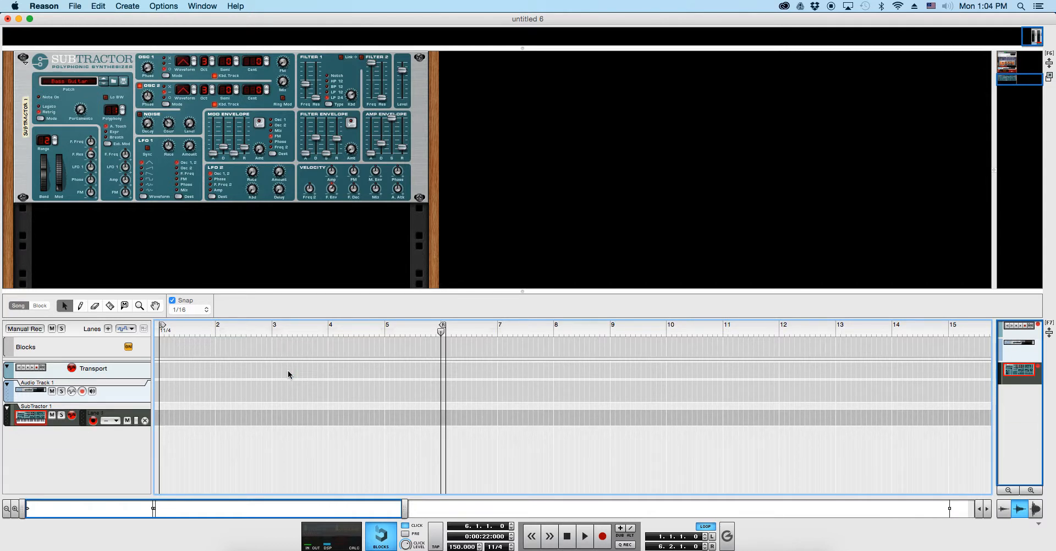
Step the song position back and forth by whole bars again, ending at bar 3.
{"action": "key", "text": "z"}
{"action": "key", "text": "z"}
{"action": "key", "text": "z"}
{"action": "key", "text": "z"}
{"action": "key", "text": "x"}
{"action": "key", "text": "x"}
{"action": "key", "text": "x"}
{"action": "key", "text": "x"}
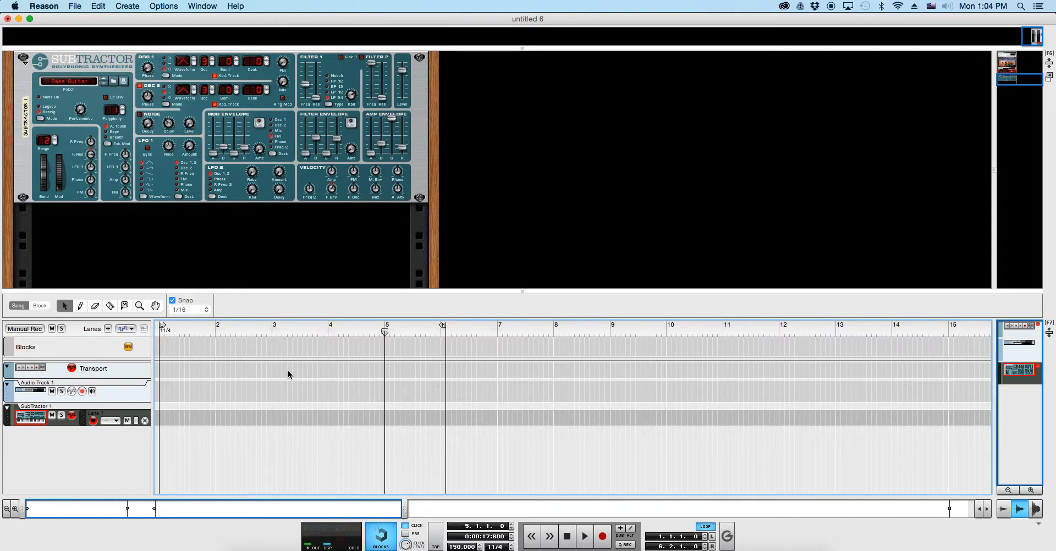
{"action": "key", "text": "z"}
{"action": "key", "text": "z"}
{"action": "key", "text": "z"}
{"action": "key", "text": "x"}
{"action": "key", "text": "x"}
{"action": "key", "text": "z"}
{"action": "key", "text": "z"}
{"action": "key", "text": "z"}
{"action": "key", "text": "z"}
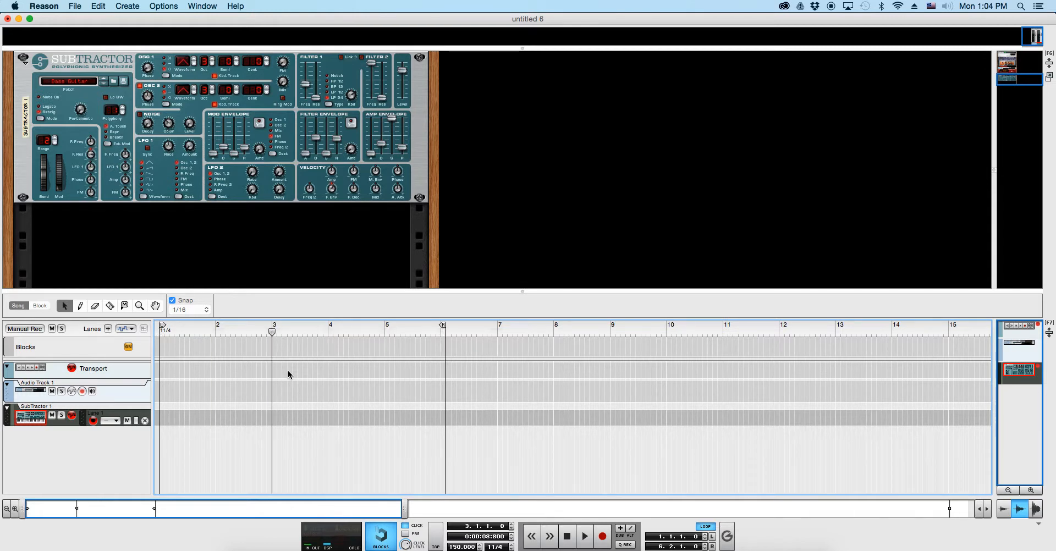
Step the song position forward by whole bars to bar 5.
{"action": "key", "text": "x"}
{"action": "key", "text": "x"}
{"action": "key", "text": "x"}
{"action": "key", "text": "x"}
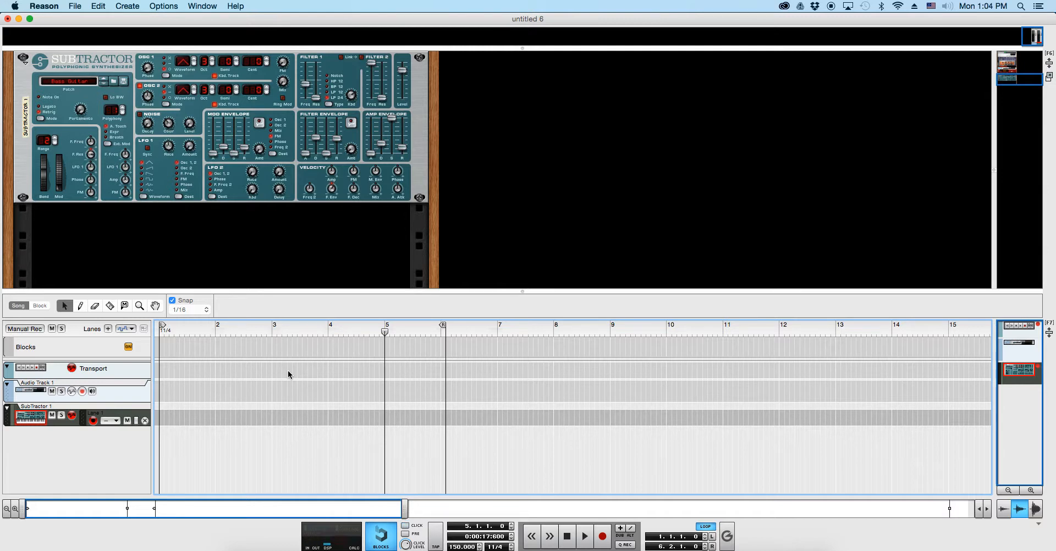
{"action": "key", "text": "c"}
Play the song from bar 5 through the loop and stop shortly after the start of bar 1.
{"action": "key", "text": "super+Return"}
{"action": "key", "text": "super+Return"}
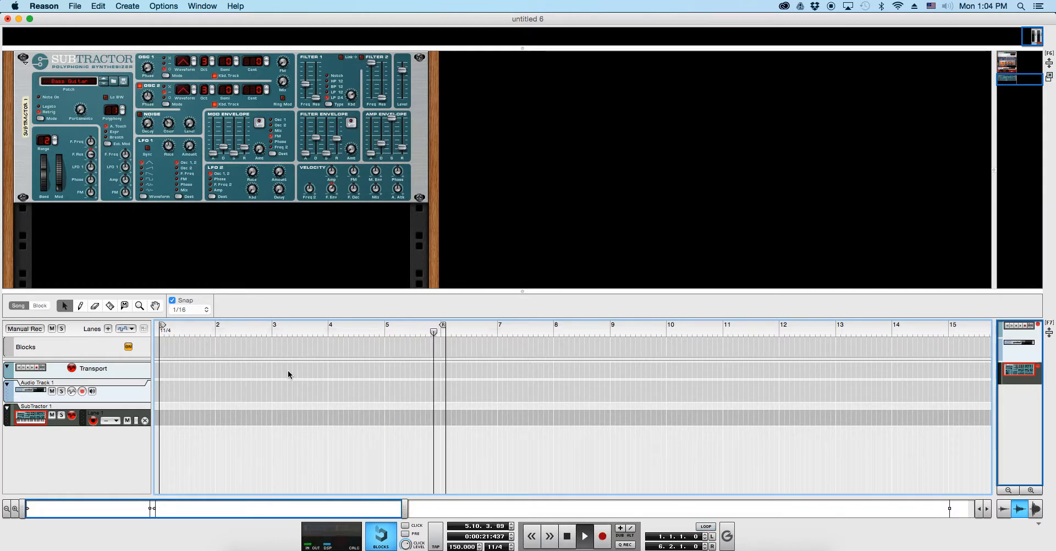
{"action": "key", "text": "space"}
{"action": "key", "text": "space"}
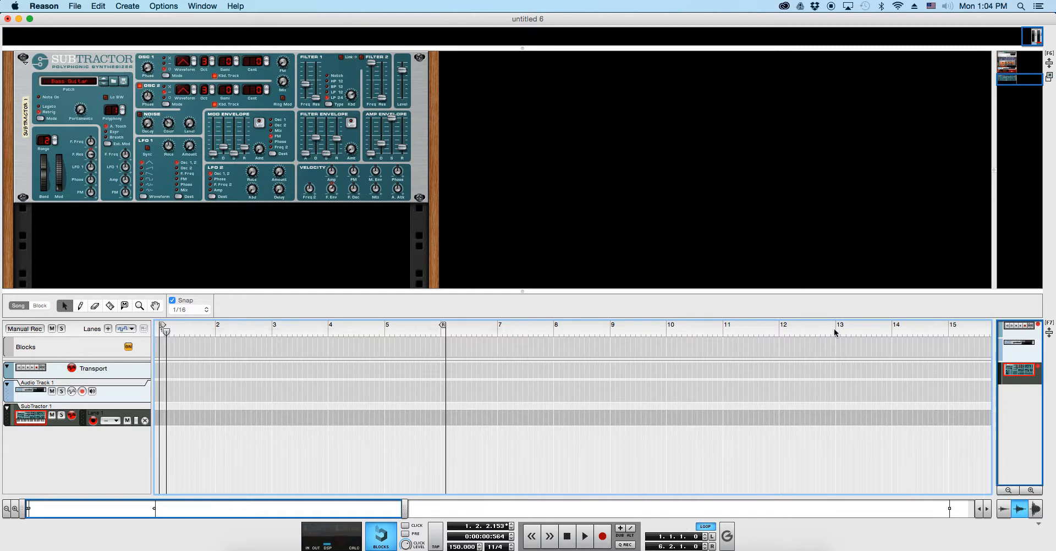
Reveal the mixer above the rack and show the input section of its channel strips.
{"action": "scroll", "coordinate": [515, 153], "scroll_direction": "up", "scroll_amount": 5}
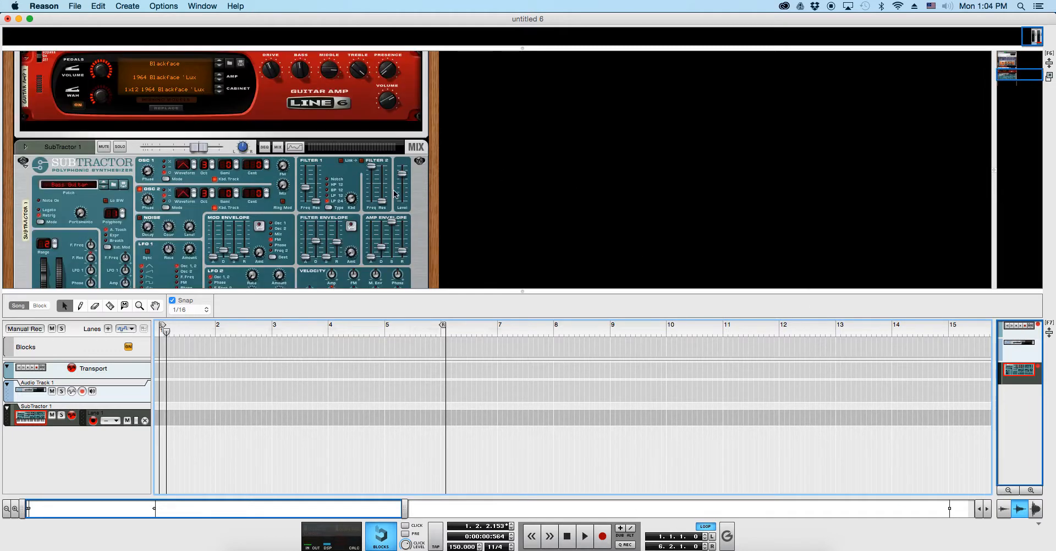
{"action": "left_click_drag", "start_coordinate": [441, 50], "coordinate": [412, 225]}
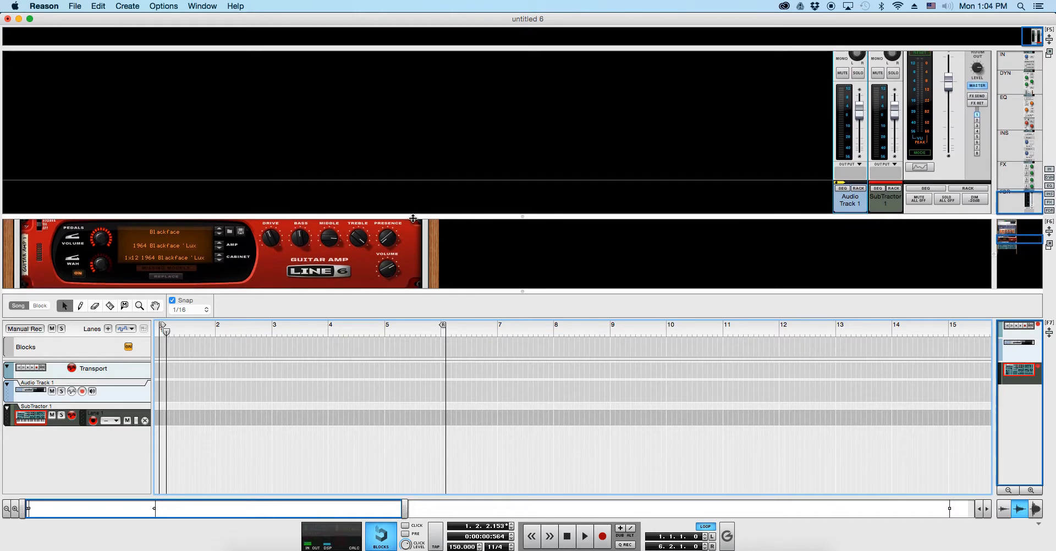
{"action": "scroll", "coordinate": [854, 135], "scroll_direction": "up", "scroll_amount": 3}
{"action": "scroll", "coordinate": [855, 135], "scroll_direction": "up", "scroll_amount": 5}
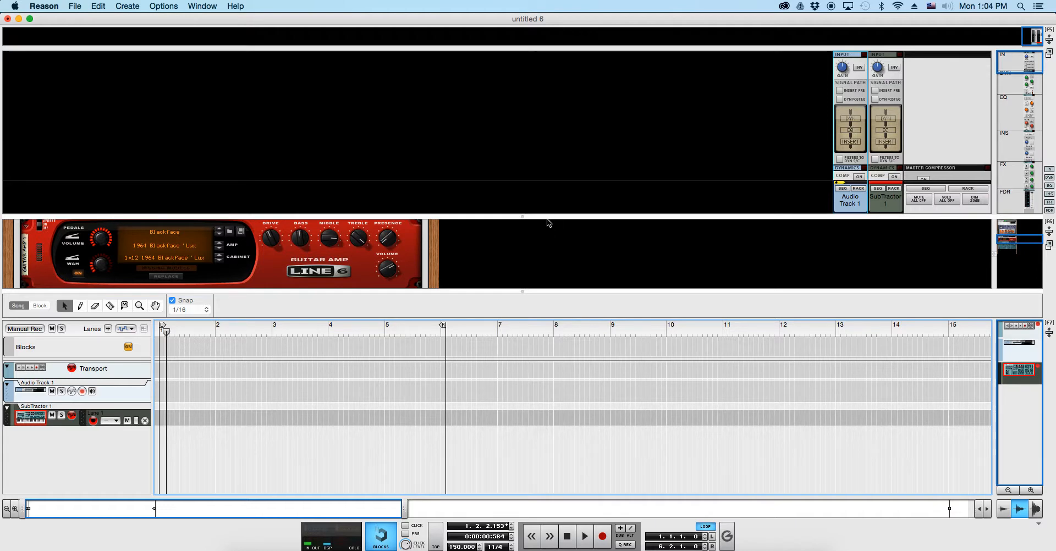
Reduce the sequencer's height and extend the mixer area downward, leaving a narrow strip of the rack with the Hardware Interface.
{"action": "mouse_move", "coordinate": [542, 217]}
{"action": "left_mouse_down"}
{"action": "mouse_move", "coordinate": [561, 63]}
{"action": "mouse_move", "coordinate": [547, 72]}
{"action": "mouse_move", "coordinate": [542, 48]}
{"action": "mouse_move", "coordinate": [528, 94]}
{"action": "mouse_move", "coordinate": [529, 216]}
{"action": "left_mouse_up"}
{"action": "scroll", "coordinate": [538, 59], "scroll_direction": "up", "scroll_amount": 5}
{"action": "left_click_drag", "start_coordinate": [513, 290], "coordinate": [505, 443]}
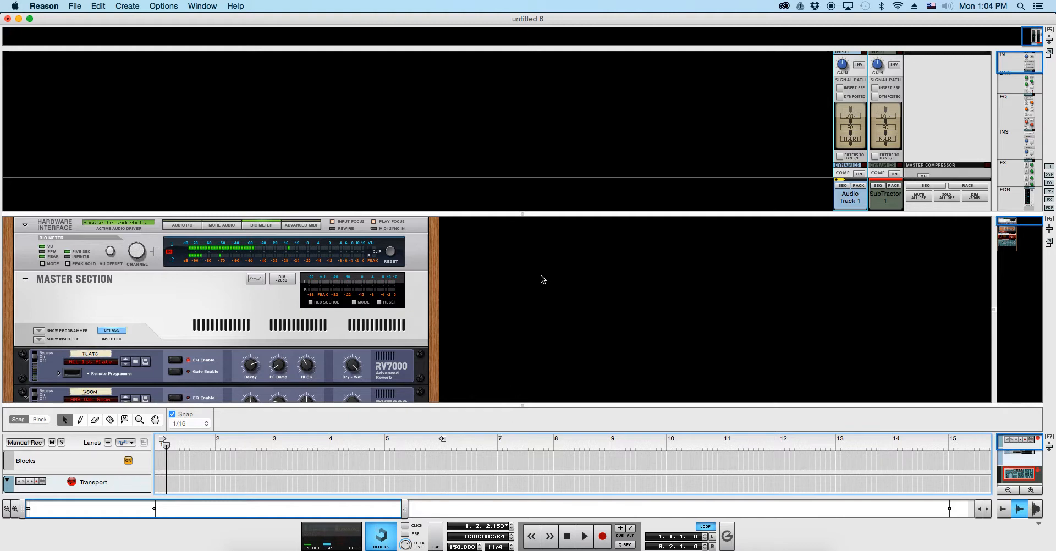
{"action": "left_click_drag", "start_coordinate": [519, 213], "coordinate": [510, 340]}
Examine the mixer's dynamics, EQ, FX send and insert sections, selecting the Audio Track 1 and SubTractor 1 channels.
{"action": "scroll", "coordinate": [685, 234], "scroll_direction": "down", "scroll_amount": 10}
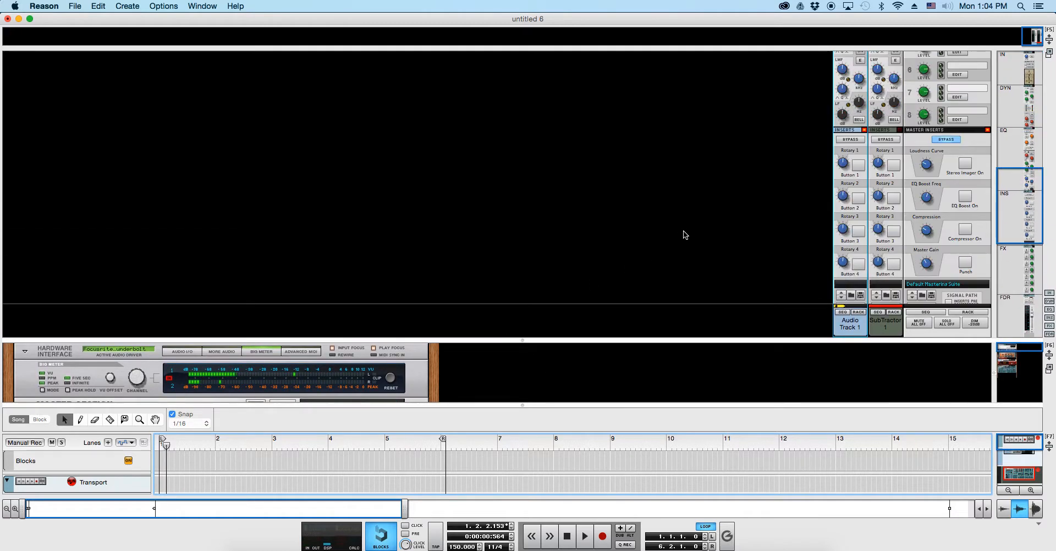
{"action": "scroll", "coordinate": [685, 235], "scroll_direction": "down", "scroll_amount": 5}
{"action": "scroll", "coordinate": [685, 235], "scroll_direction": "up", "scroll_amount": 10}
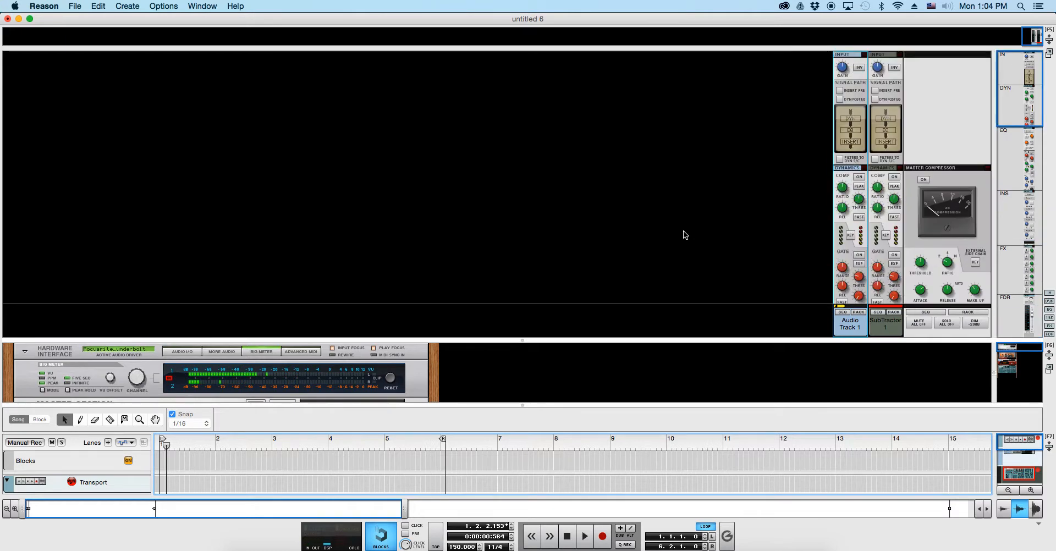
{"action": "scroll", "coordinate": [875, 242], "scroll_direction": "down", "scroll_amount": 2}
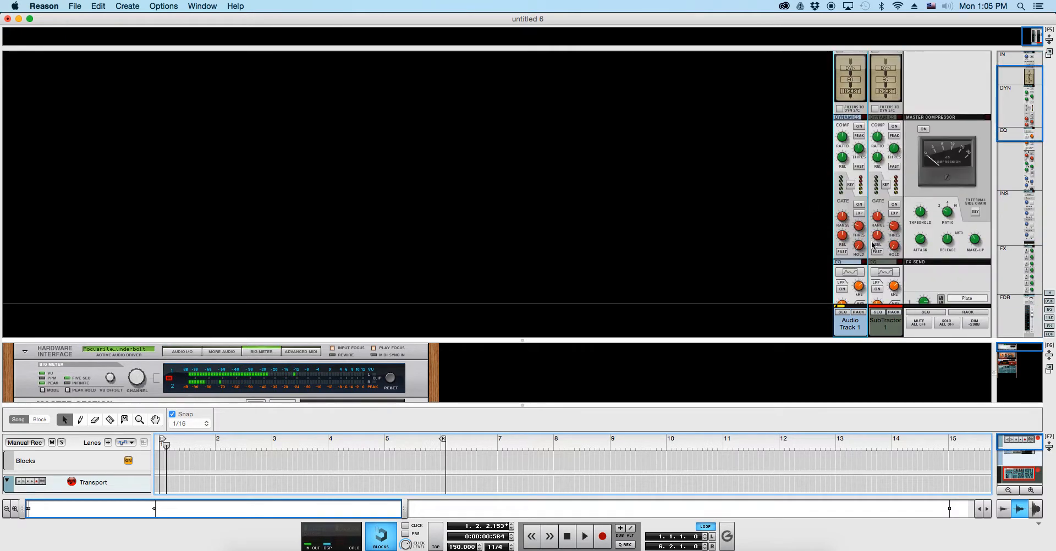
{"action": "scroll", "coordinate": [874, 245], "scroll_direction": "down", "scroll_amount": 7}
{"action": "left_click", "coordinate": [851, 332]}
{"action": "left_click", "coordinate": [887, 329]}
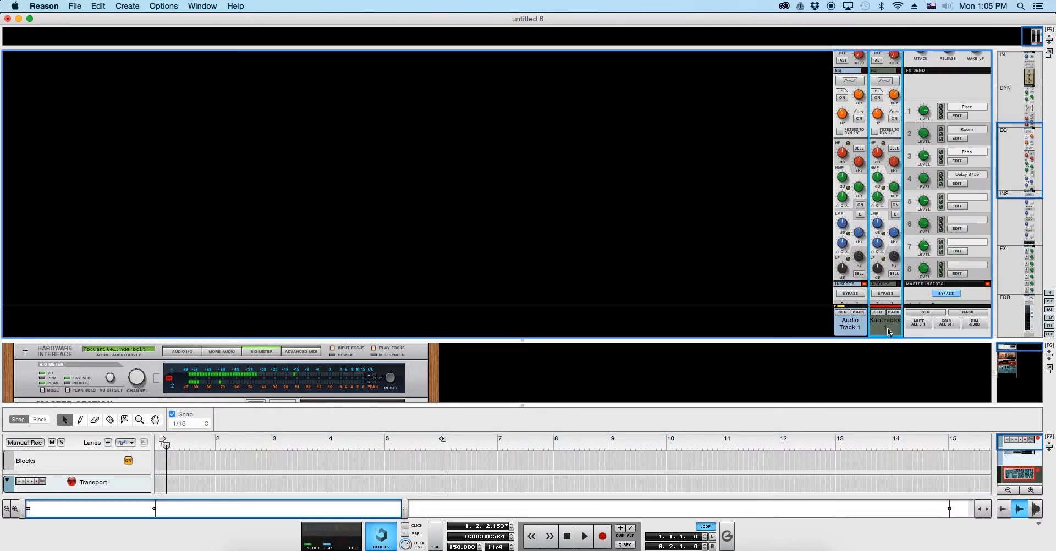
{"action": "left_click", "coordinate": [860, 334]}
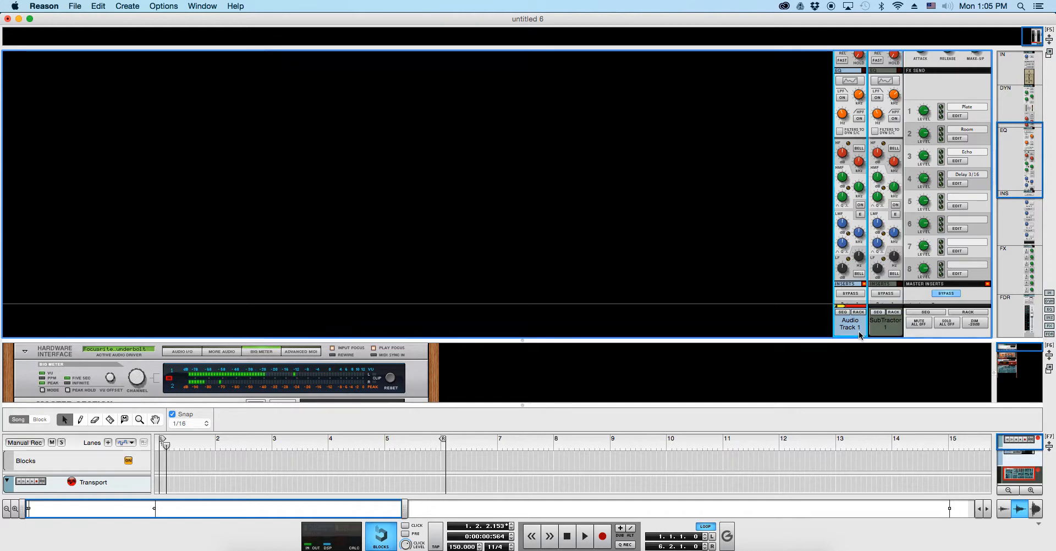
{"action": "scroll", "coordinate": [853, 316], "scroll_direction": "up", "scroll_amount": 8}
{"action": "scroll", "coordinate": [863, 245], "scroll_direction": "down", "scroll_amount": 13}
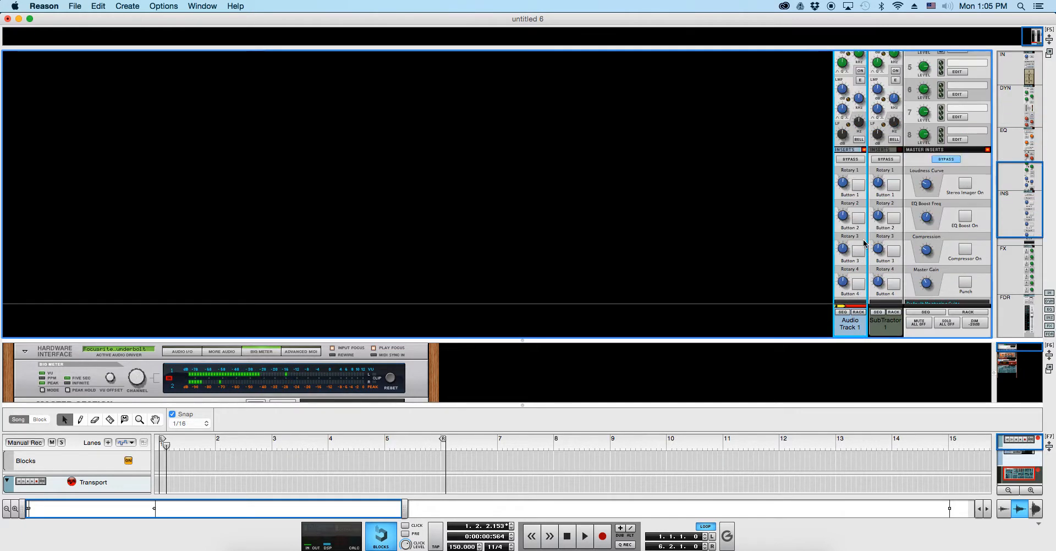
{"action": "scroll", "coordinate": [864, 244], "scroll_direction": "down", "scroll_amount": 1}
Look through the send effects in the rack and select the RV7000 reverb labelled Plate.
{"action": "scroll", "coordinate": [448, 370], "scroll_direction": "down", "scroll_amount": 3}
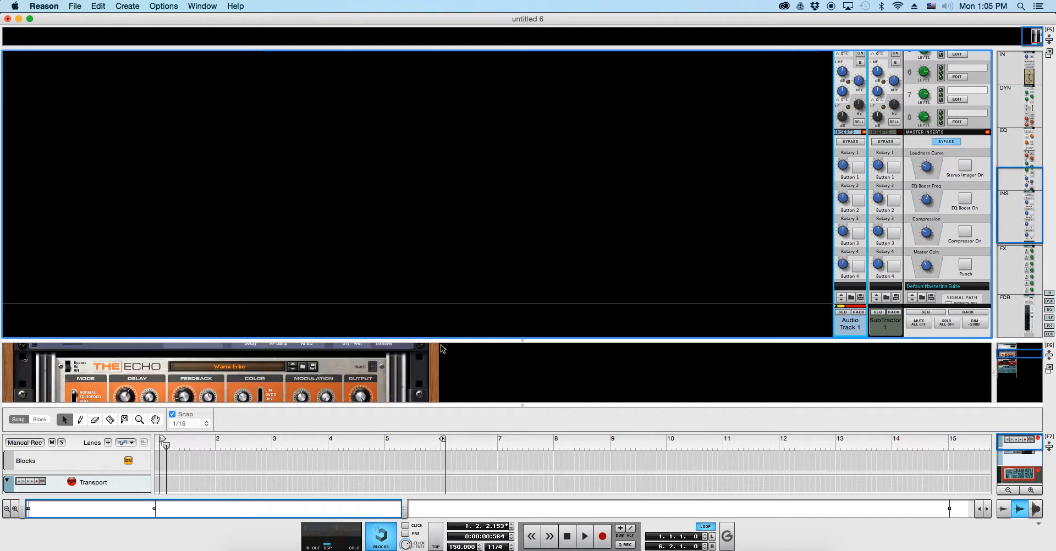
{"action": "scroll", "coordinate": [312, 378], "scroll_direction": "up", "scroll_amount": 4}
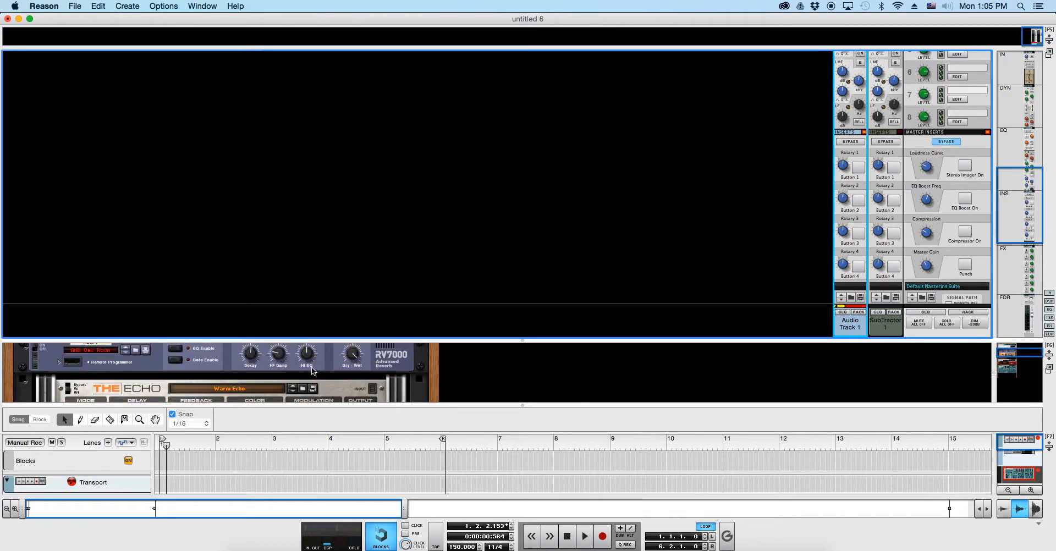
{"action": "scroll", "coordinate": [298, 370], "scroll_direction": "up", "scroll_amount": 1}
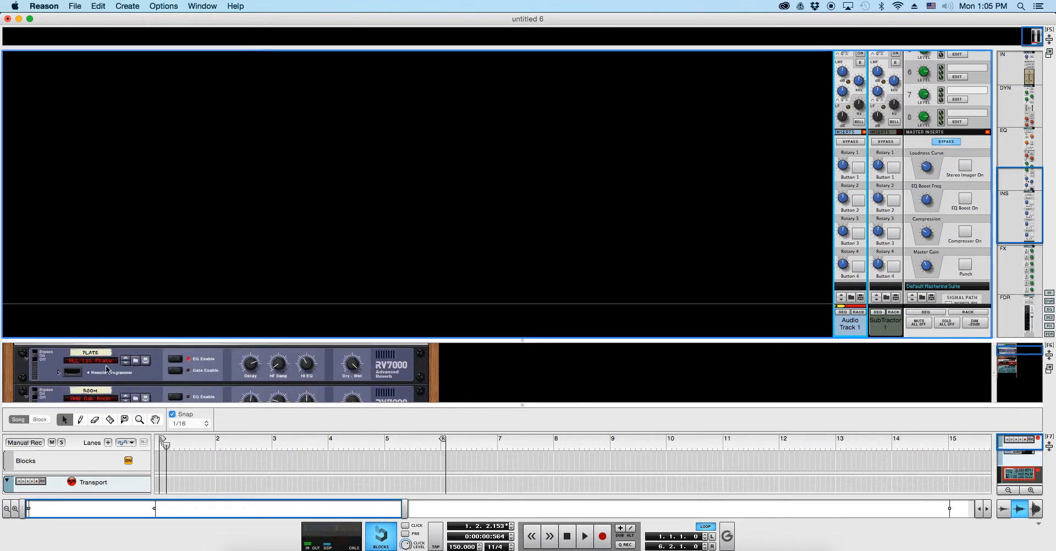
{"action": "left_click", "coordinate": [92, 350]}
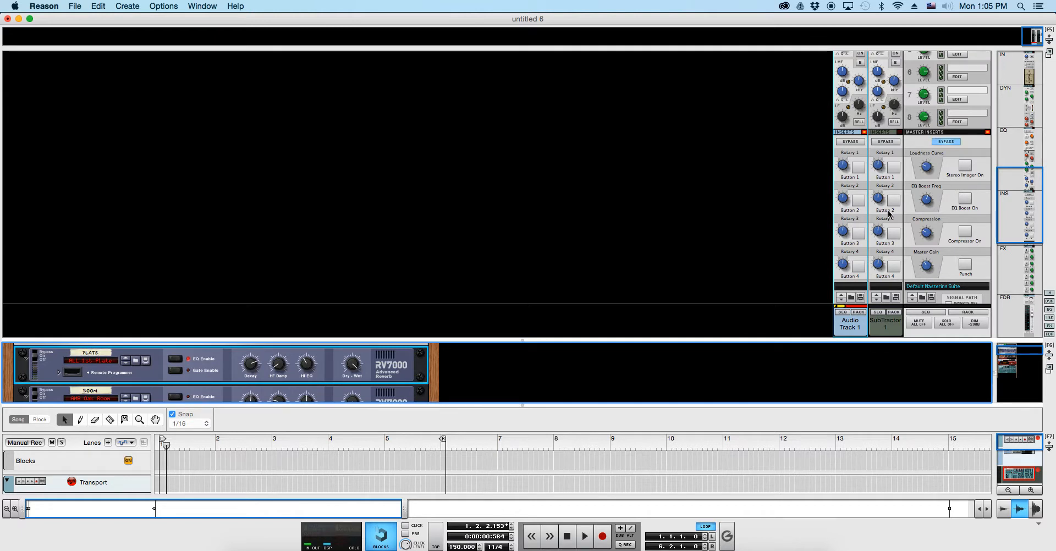
Turn on sends 1 to 4 for Audio Track 1 and adjust the FX return levels in the master section.
{"action": "scroll", "coordinate": [888, 214], "scroll_direction": "down", "scroll_amount": 3}
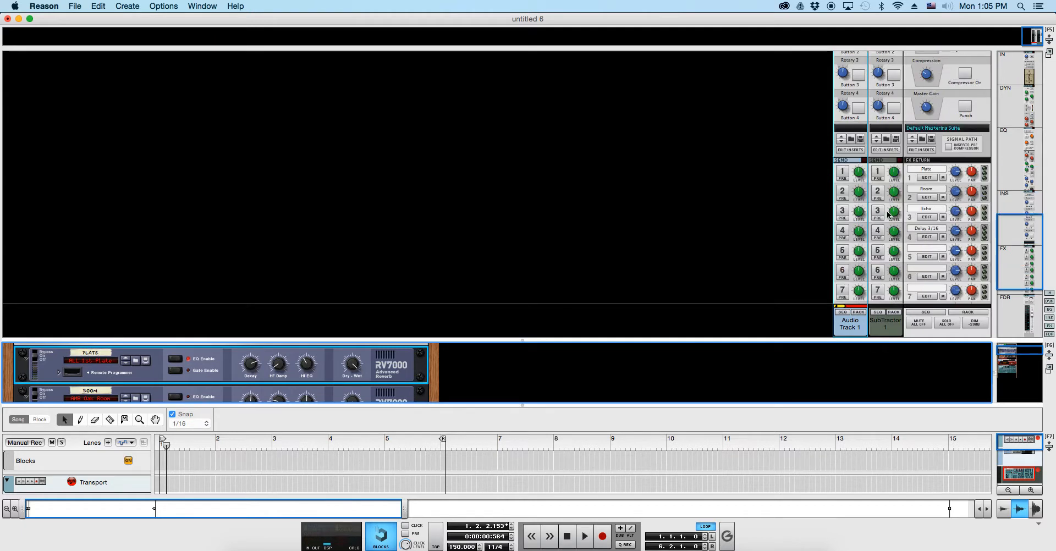
{"action": "left_click", "coordinate": [844, 172]}
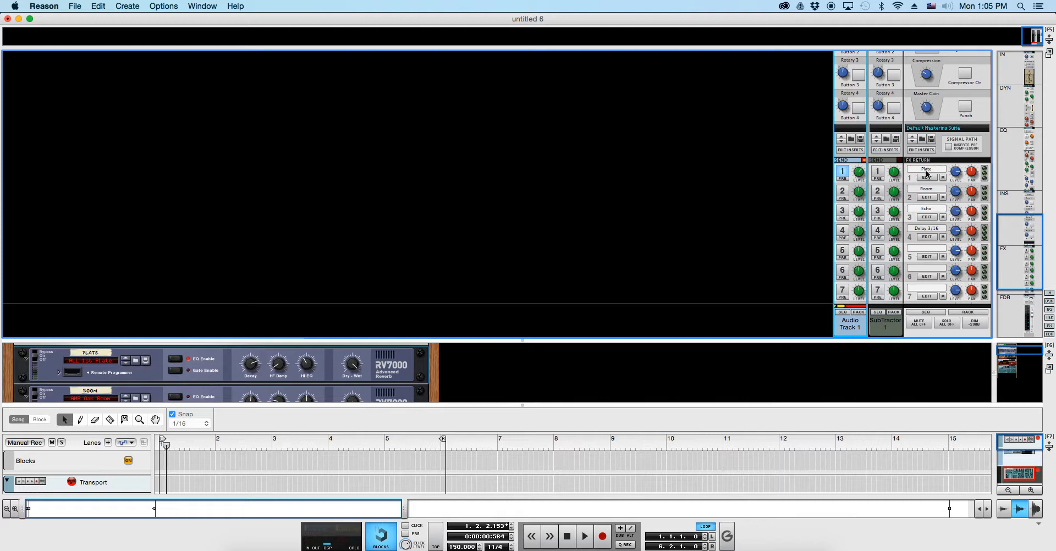
{"action": "left_click", "coordinate": [958, 172]}
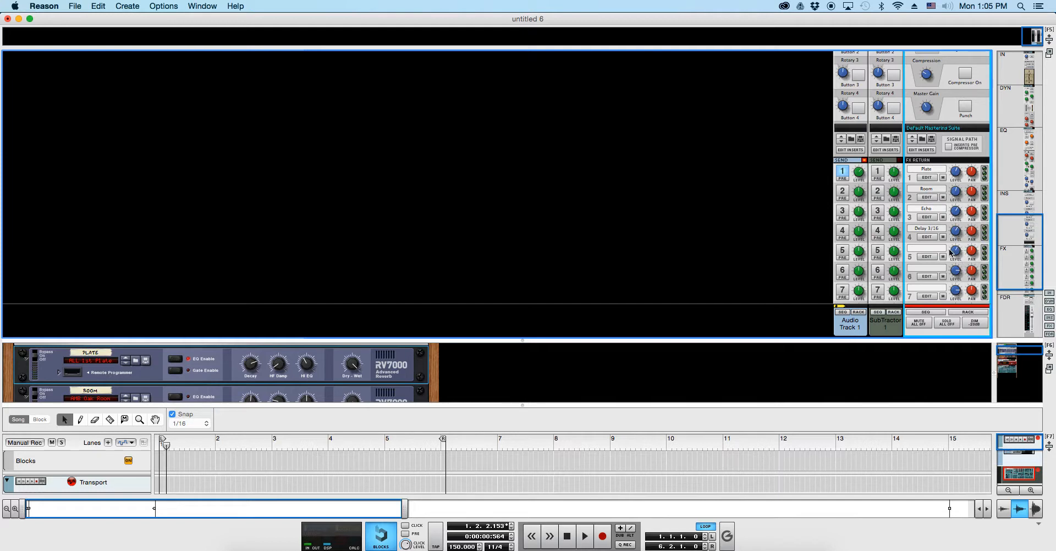
{"action": "left_click", "coordinate": [843, 211]}
{"action": "left_click", "coordinate": [843, 230]}
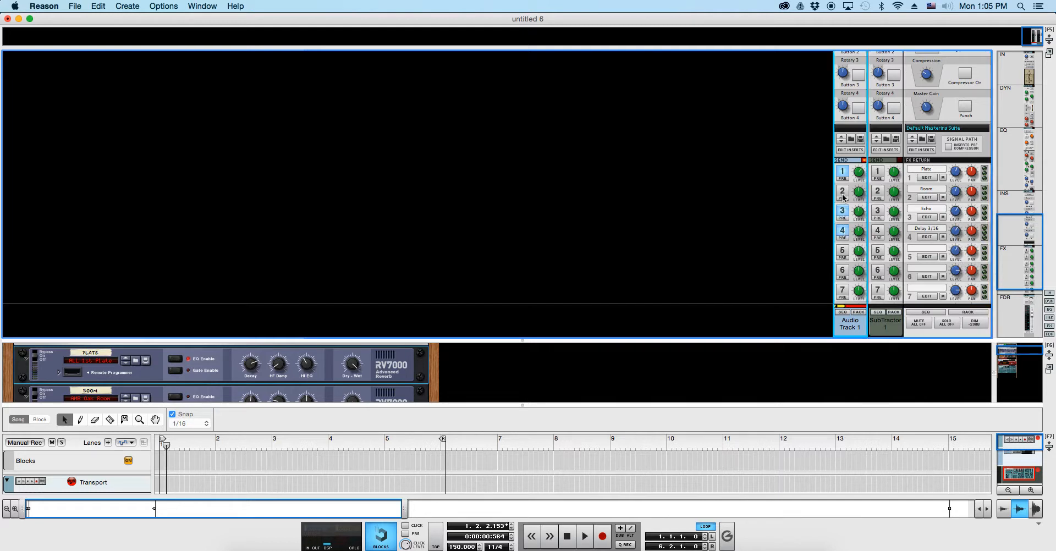
{"action": "left_click", "coordinate": [842, 192]}
Select Audio Track 1 in the sequencer's track list.
{"action": "scroll", "coordinate": [75, 473], "scroll_direction": "down", "scroll_amount": 2}
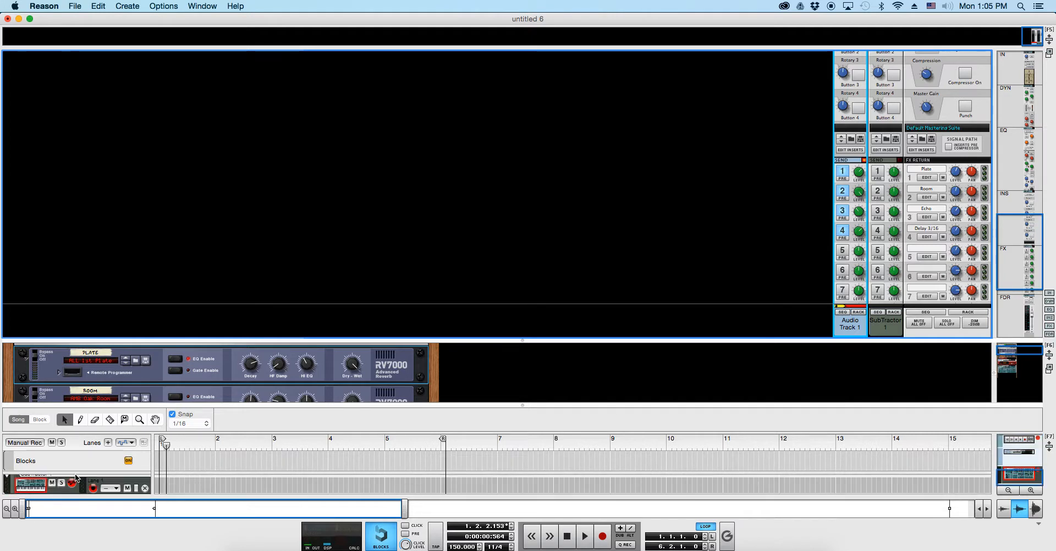
{"action": "scroll", "coordinate": [75, 474], "scroll_direction": "down", "scroll_amount": 3}
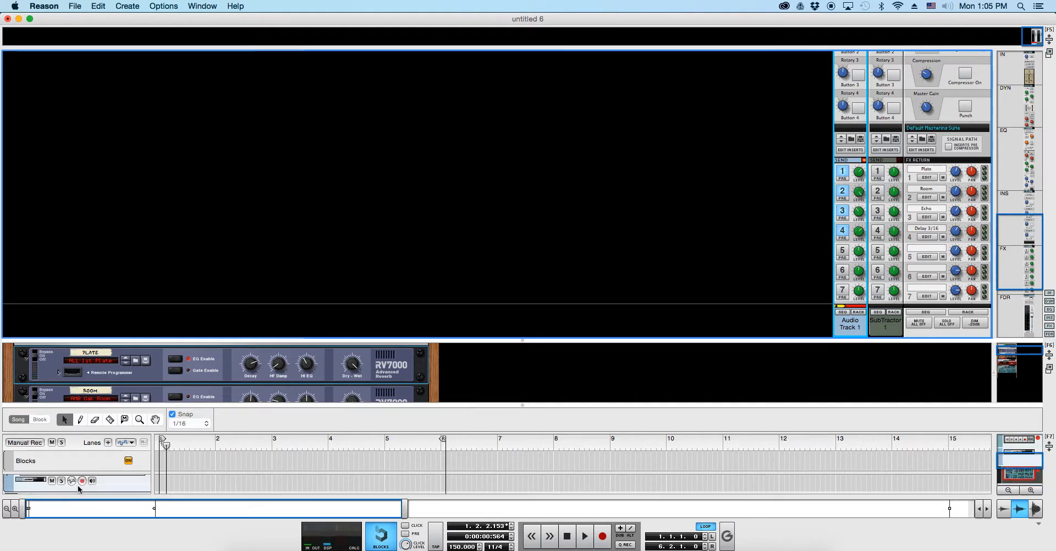
{"action": "scroll", "coordinate": [77, 486], "scroll_direction": "down", "scroll_amount": 1}
{"action": "left_click", "coordinate": [80, 478]}
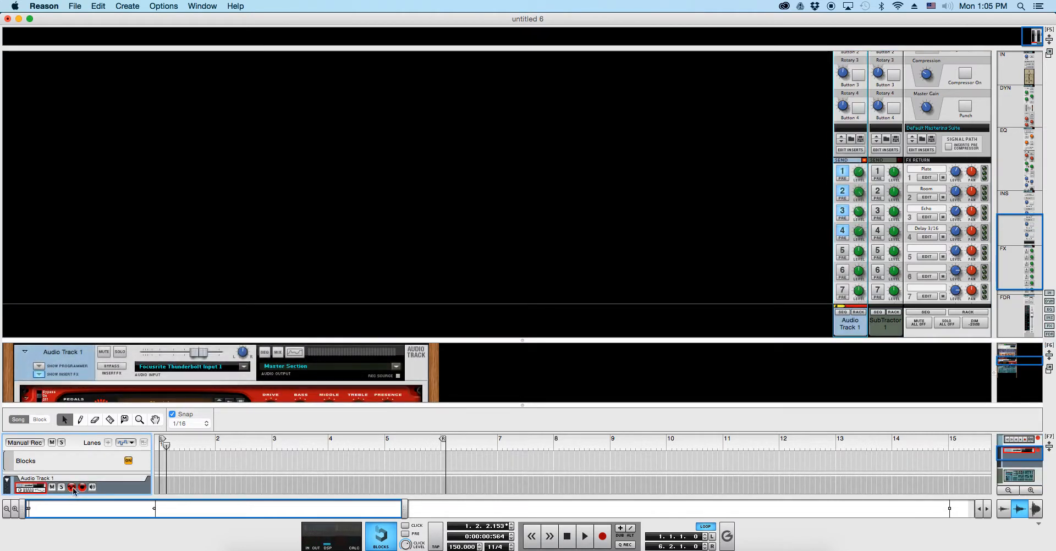
Turn on input monitoring for Audio Track 1, toggle it off and on again, and show its guitar amp in the rack.
{"action": "scroll", "coordinate": [95, 486], "scroll_direction": "down", "scroll_amount": 1}
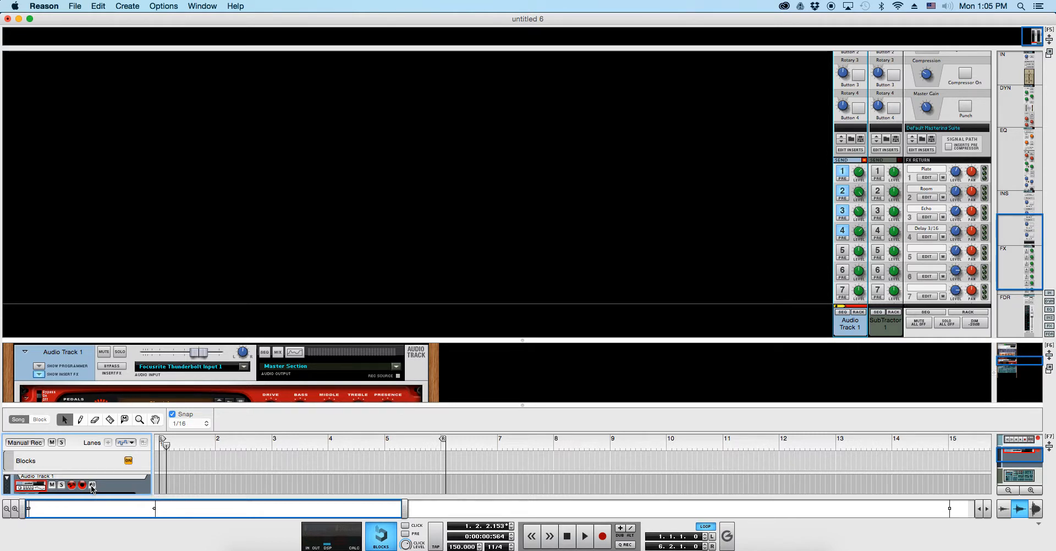
{"action": "left_click", "coordinate": [92, 485]}
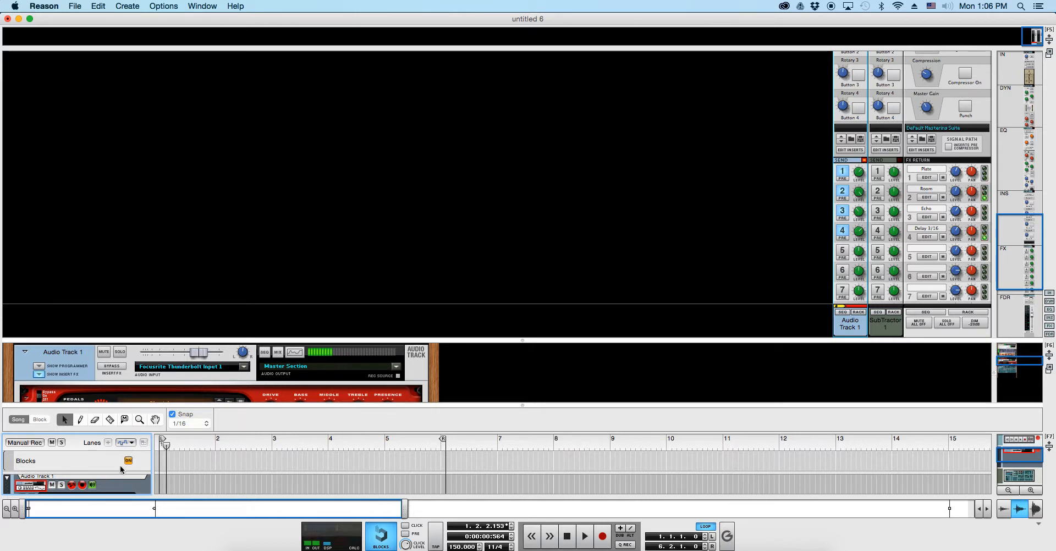
{"action": "left_click", "coordinate": [92, 486]}
{"action": "left_click", "coordinate": [92, 485]}
{"action": "scroll", "coordinate": [176, 389], "scroll_direction": "down", "scroll_amount": 1}
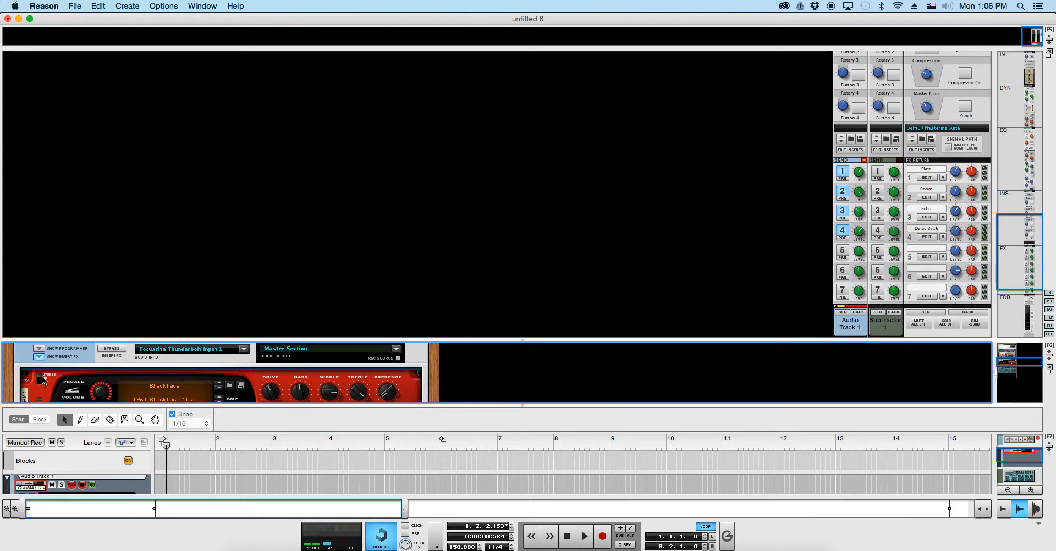
Turn off sends 2, 3 and 4 for Audio Track 1, leaving only send 1 (Plate) on.
{"action": "left_click", "coordinate": [843, 172]}
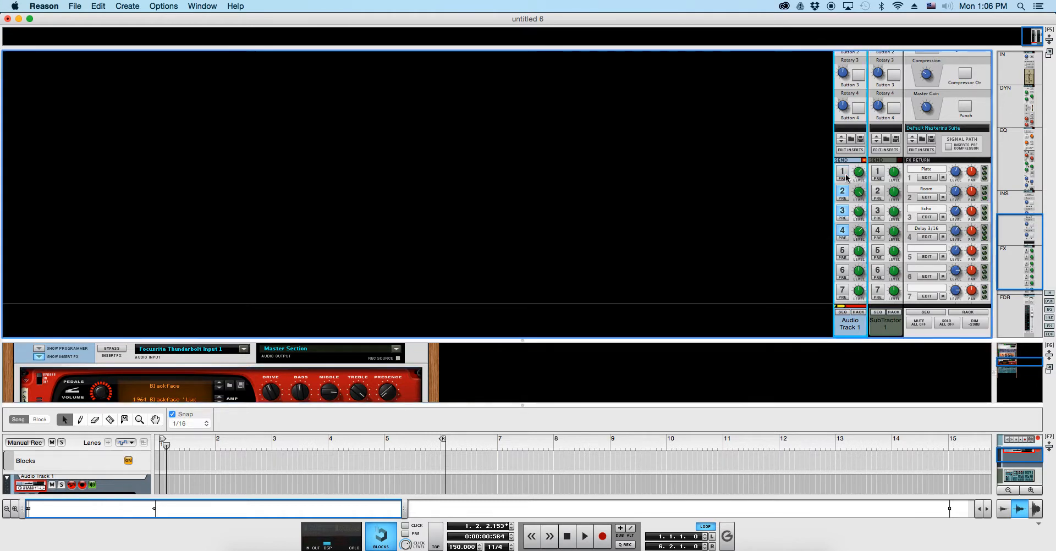
{"action": "left_click", "coordinate": [842, 192]}
{"action": "left_click", "coordinate": [842, 212]}
{"action": "left_click", "coordinate": [845, 230]}
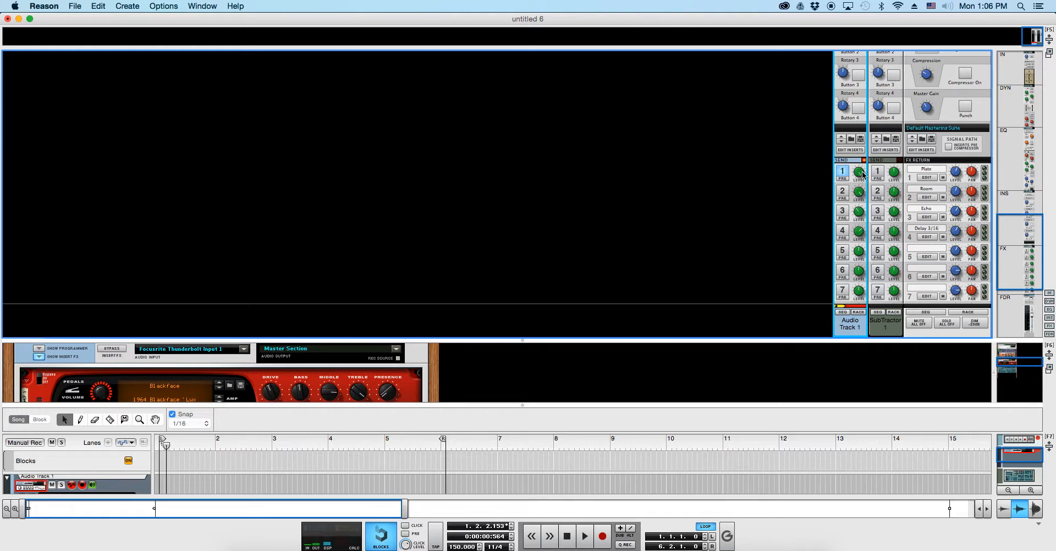
Find the Plate RV7000 reverb in the rack and step through two other patches on it.
{"action": "scroll", "coordinate": [364, 377], "scroll_direction": "down", "scroll_amount": 3}
{"action": "scroll", "coordinate": [364, 377], "scroll_direction": "down", "scroll_amount": 2}
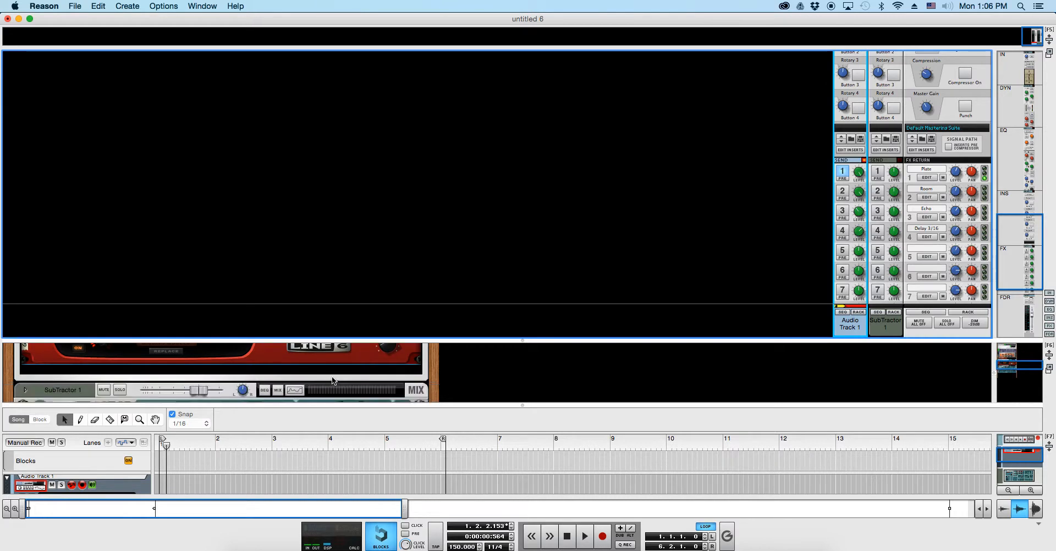
{"action": "scroll", "coordinate": [333, 379], "scroll_direction": "up", "scroll_amount": 10}
{"action": "scroll", "coordinate": [333, 379], "scroll_direction": "down", "scroll_amount": 5}
{"action": "scroll", "coordinate": [333, 374], "scroll_direction": "down", "scroll_amount": 2}
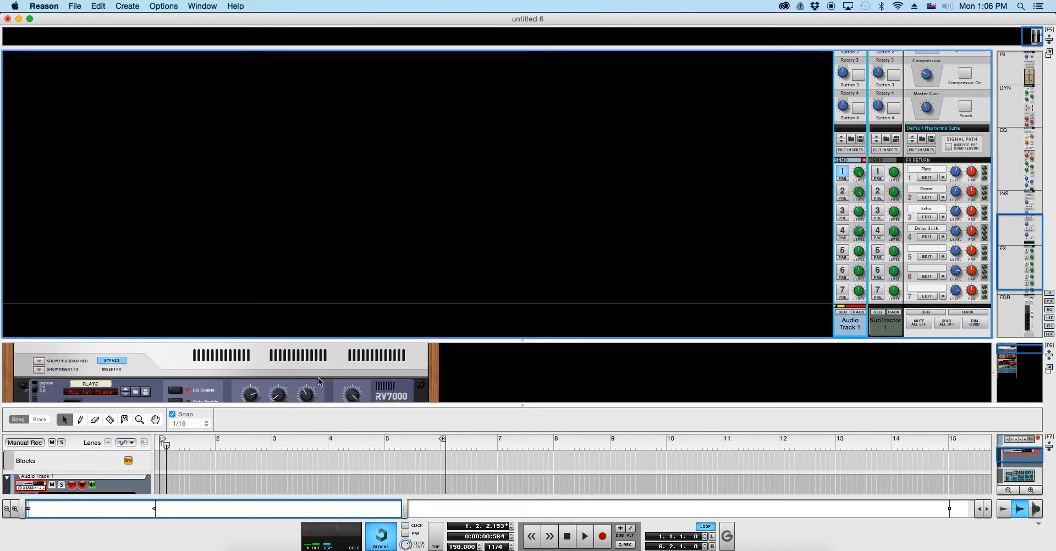
{"action": "left_click", "coordinate": [127, 378]}
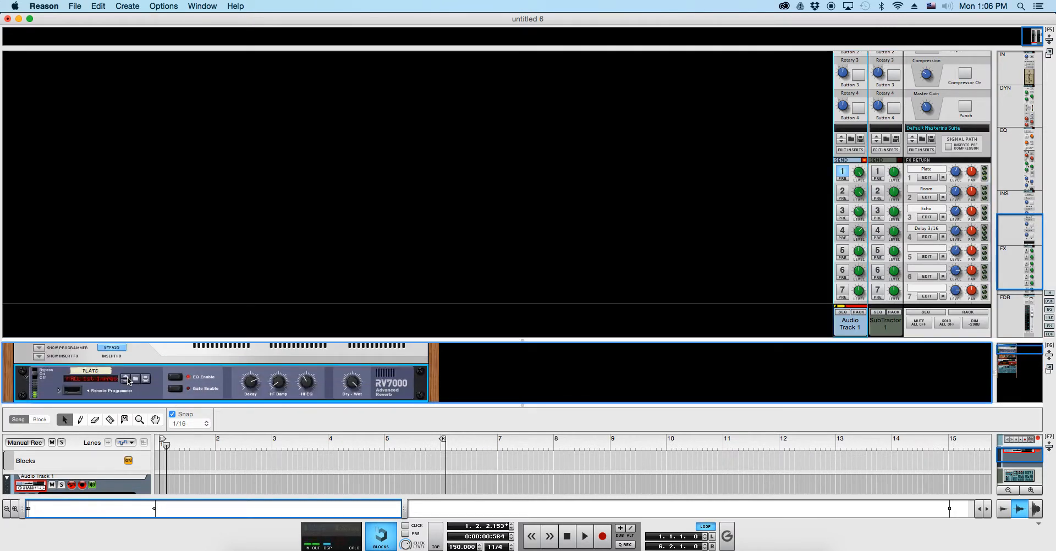
{"action": "left_click", "coordinate": [127, 378]}
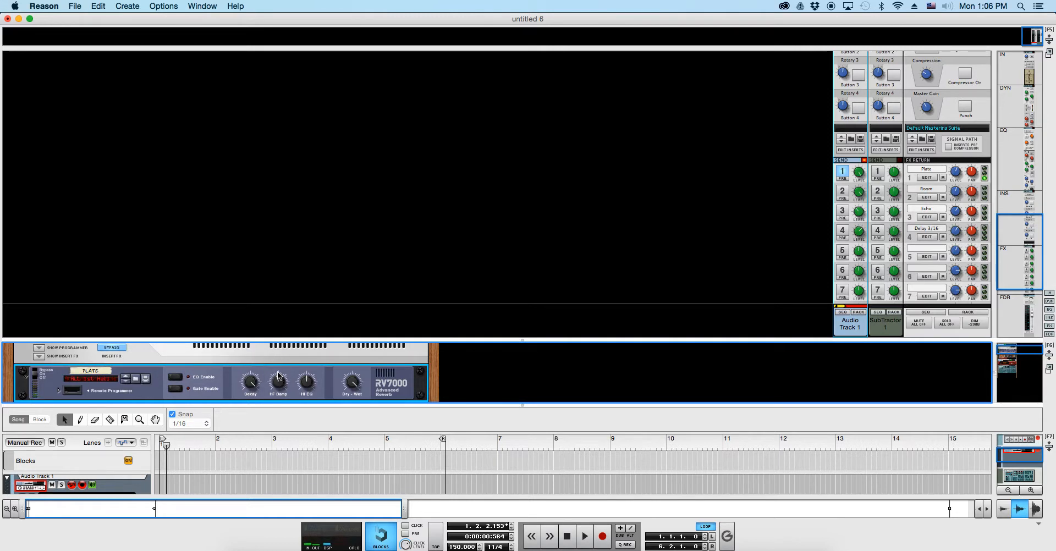
Adjust the Plate reverb's HI EQ and Decay, and turn off send 1 for Audio Track 1.
{"action": "left_click_drag", "start_coordinate": [303, 378], "coordinate": [304, 363]}
{"action": "left_click", "coordinate": [843, 174]}
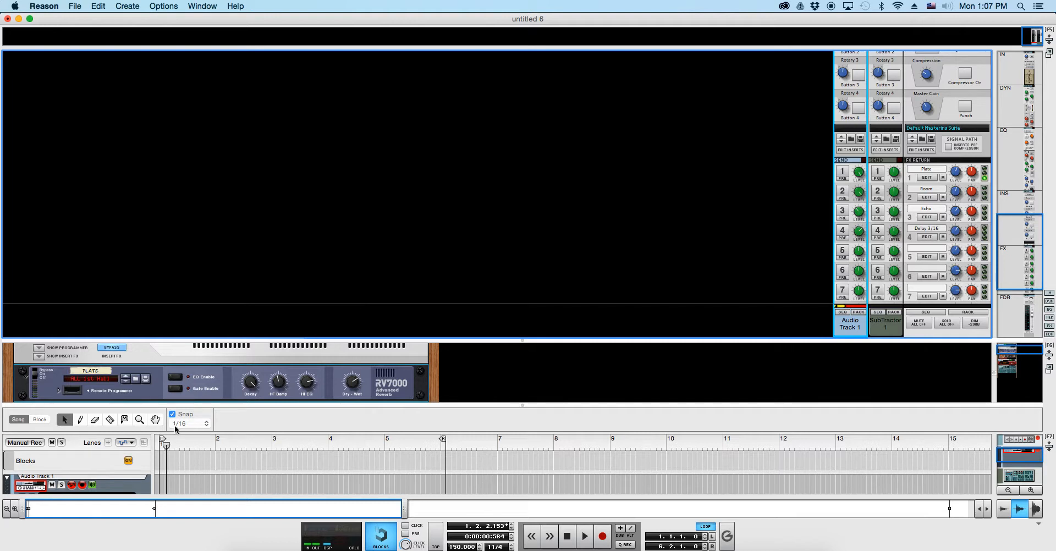
{"action": "left_click", "coordinate": [250, 391]}
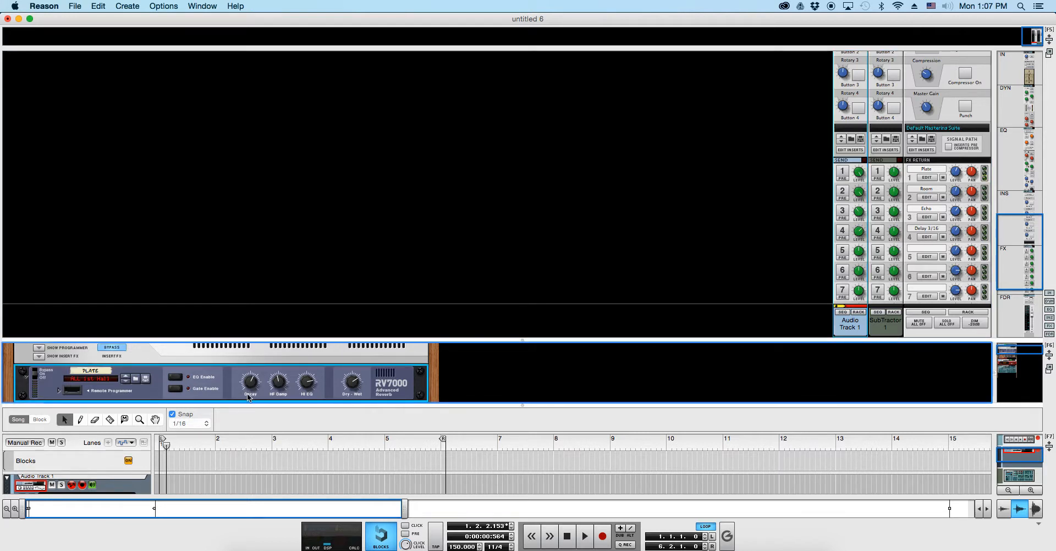
Turn on the compressor in Audio Track 1's dynamics section and turn off input monitoring for that track.
{"action": "scroll", "coordinate": [248, 380], "scroll_direction": "down", "scroll_amount": 5}
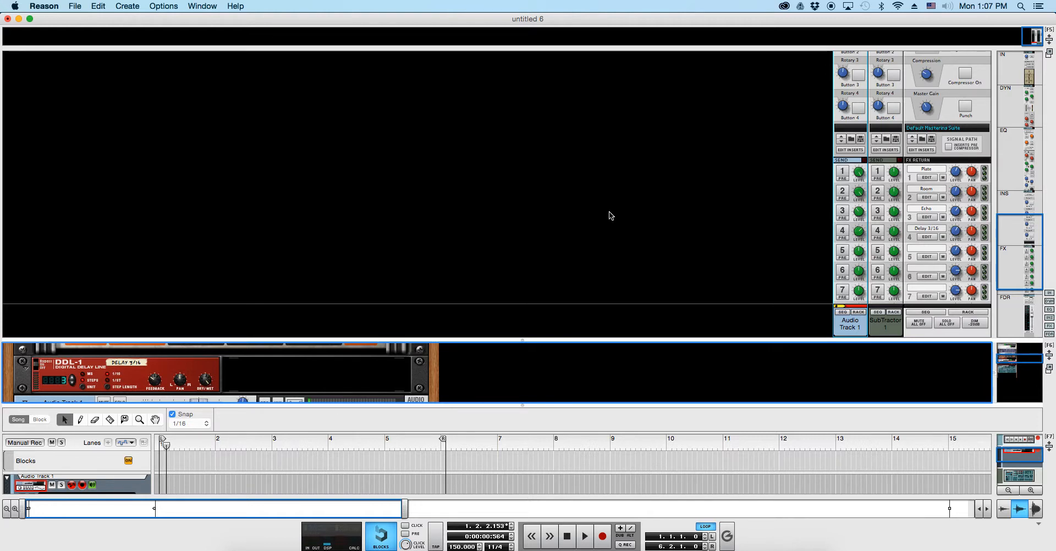
{"action": "scroll", "coordinate": [602, 287], "scroll_direction": "down", "scroll_amount": 5}
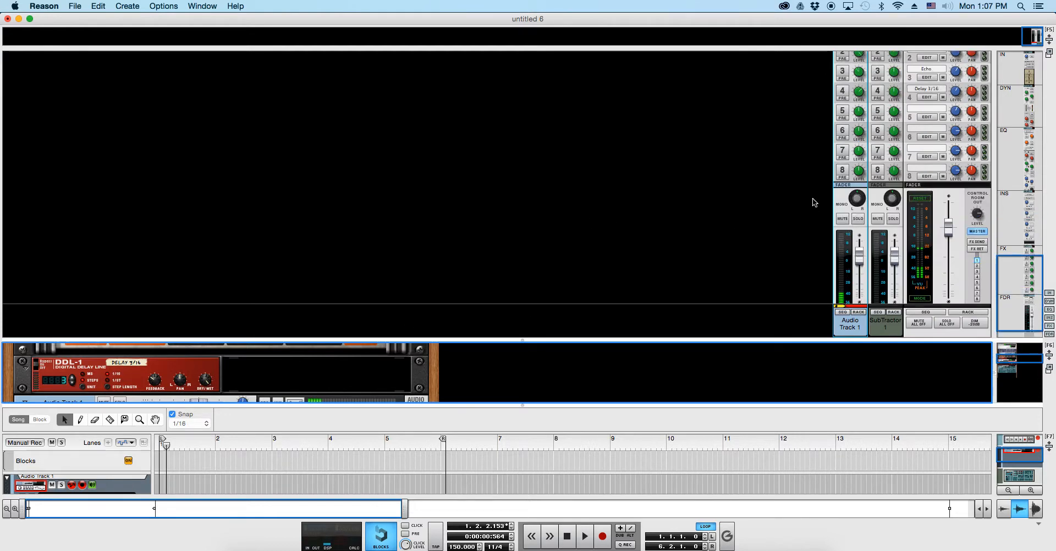
{"action": "scroll", "coordinate": [815, 203], "scroll_direction": "up", "scroll_amount": 5}
{"action": "scroll", "coordinate": [782, 158], "scroll_direction": "up", "scroll_amount": 4}
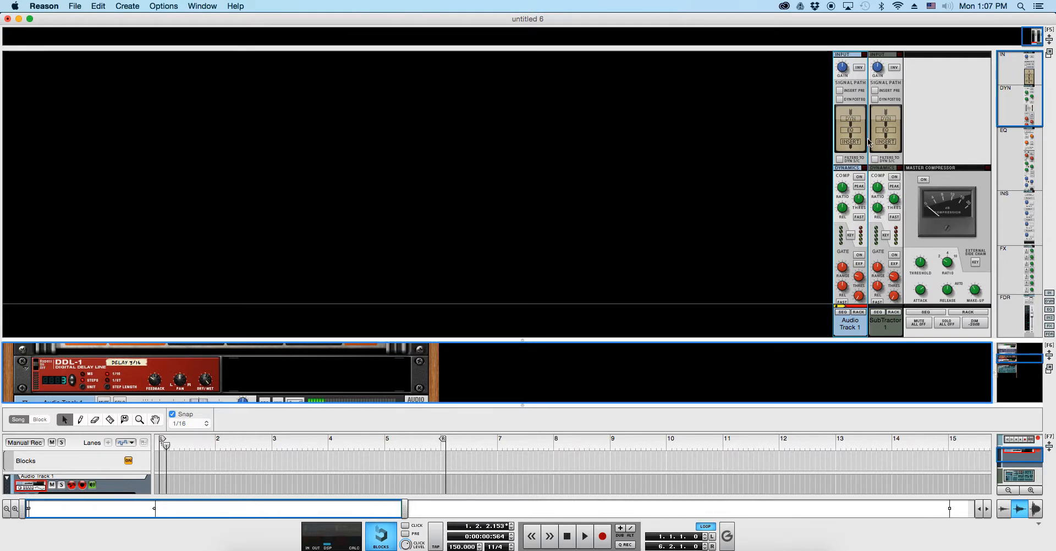
{"action": "left_click", "coordinate": [860, 178]}
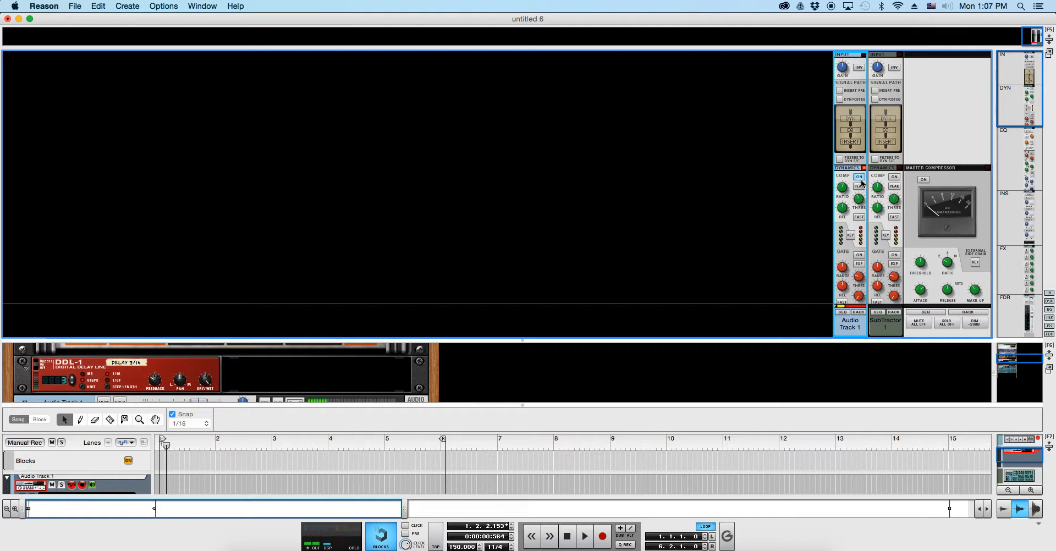
{"action": "left_click", "coordinate": [91, 486]}
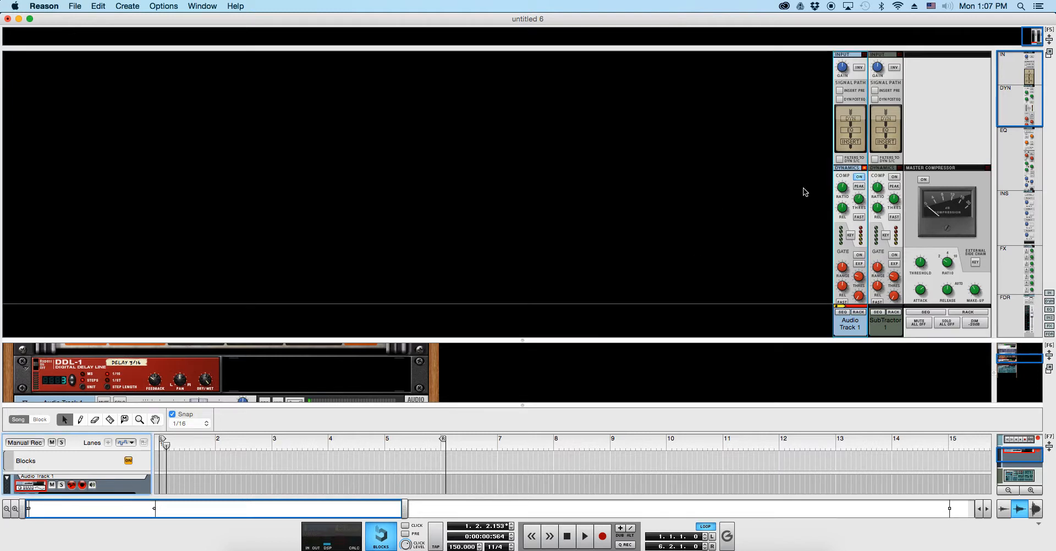
Examine the gate controls, low-pass and high-pass filters, and EQ bands on Audio Track 1's channel strip.
{"action": "scroll", "coordinate": [860, 248], "scroll_direction": "down", "scroll_amount": 2}
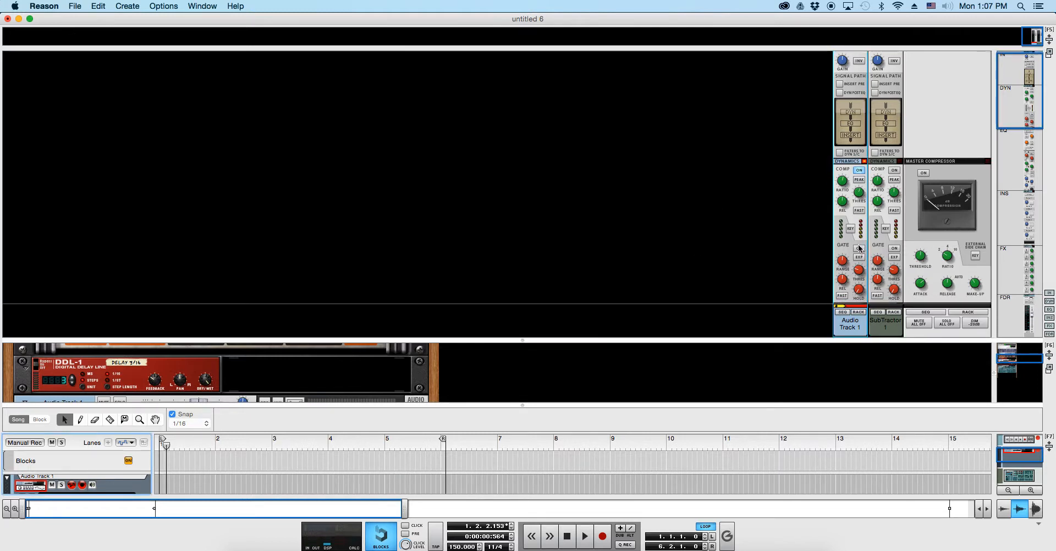
{"action": "left_click", "coordinate": [786, 266]}
{"action": "scroll", "coordinate": [836, 236], "scroll_direction": "down", "scroll_amount": 2}
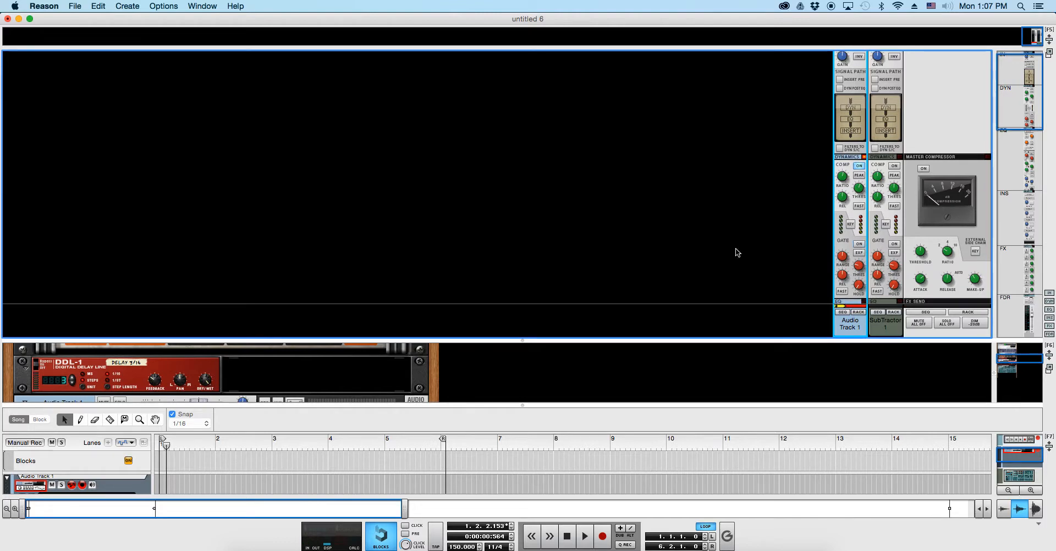
{"action": "scroll", "coordinate": [737, 253], "scroll_direction": "down", "scroll_amount": 3}
{"action": "scroll", "coordinate": [859, 235], "scroll_direction": "down", "scroll_amount": 2}
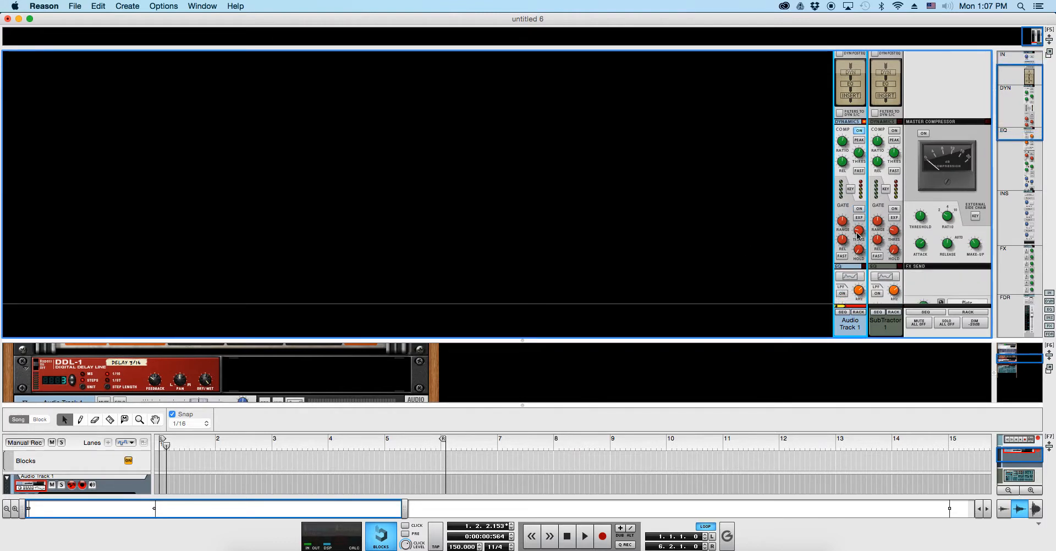
{"action": "scroll", "coordinate": [859, 236], "scroll_direction": "down", "scroll_amount": 8}
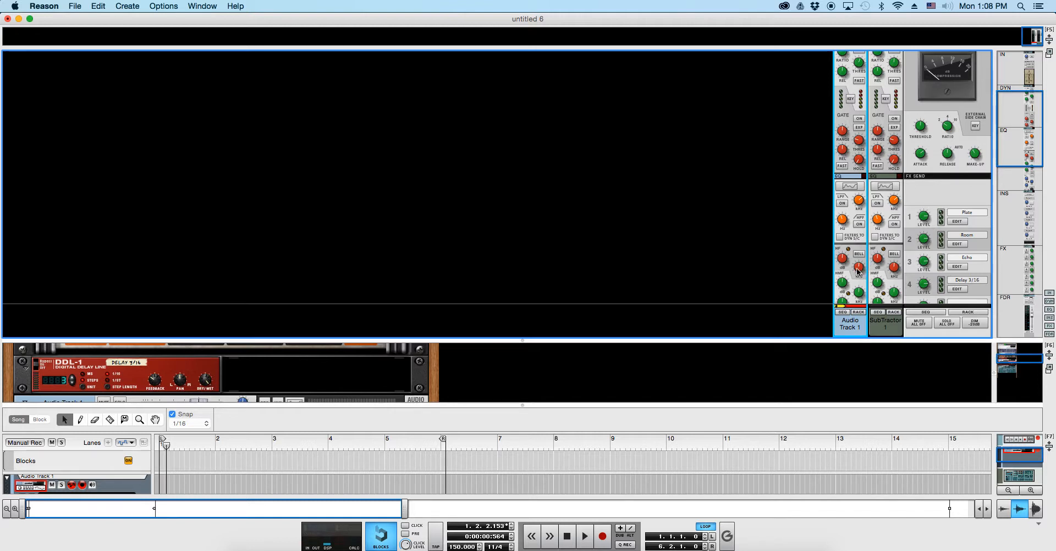
{"action": "scroll", "coordinate": [881, 263], "scroll_direction": "down", "scroll_amount": 5}
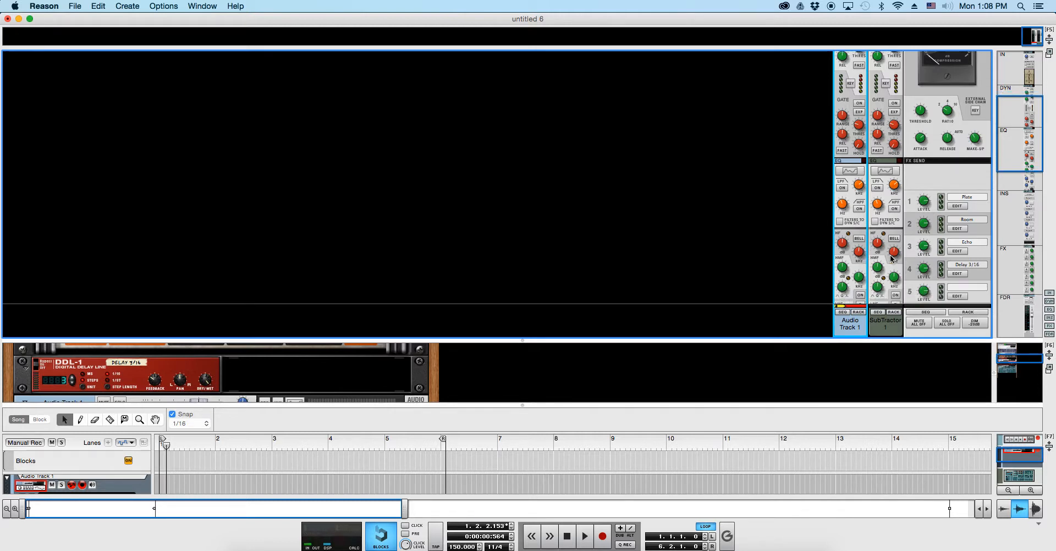
{"action": "scroll", "coordinate": [892, 258], "scroll_direction": "down", "scroll_amount": 2}
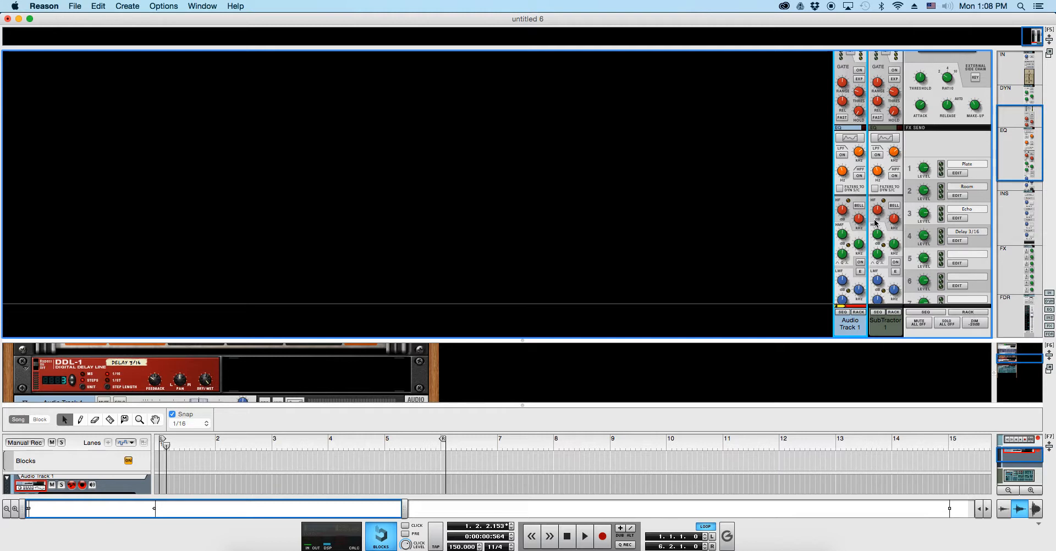
{"action": "scroll", "coordinate": [867, 223], "scroll_direction": "down", "scroll_amount": 3}
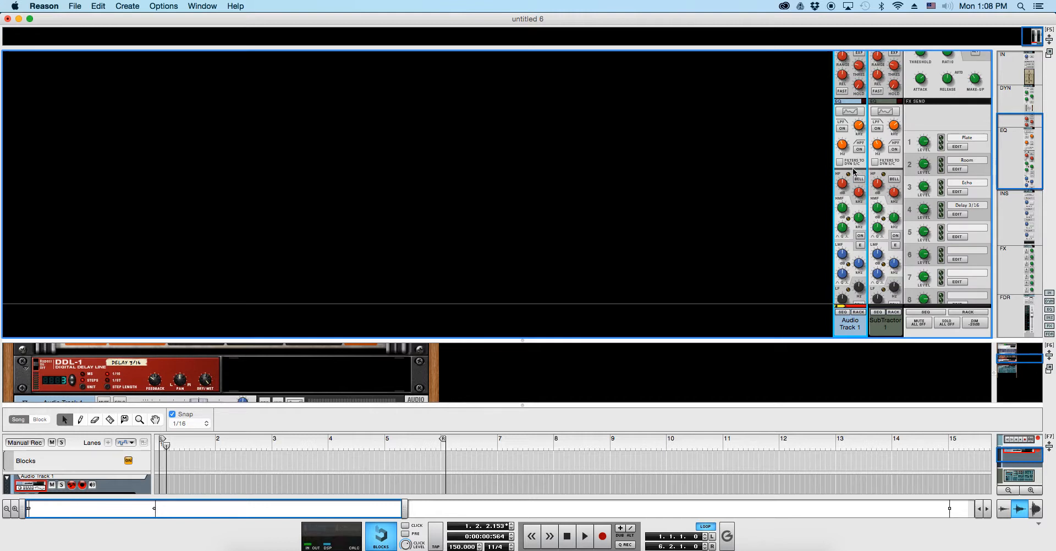
{"action": "scroll", "coordinate": [850, 175], "scroll_direction": "down", "scroll_amount": 1}
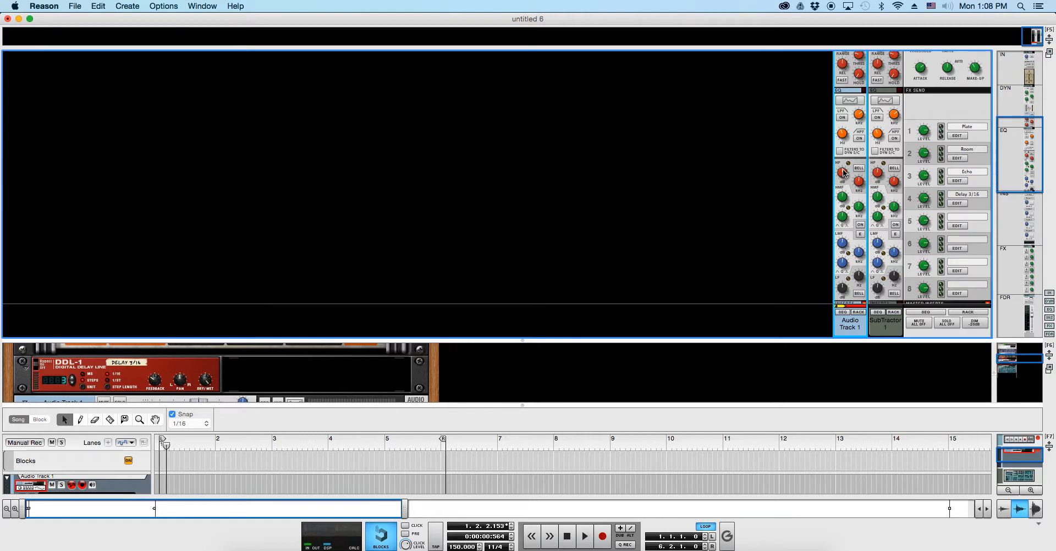
Enable the EQ in Audio Track 1's Spectrum EQ window and boost the low frequency band to about 13 dB at 600 Hz.
{"action": "scroll", "coordinate": [852, 74], "scroll_direction": "up", "scroll_amount": 1}
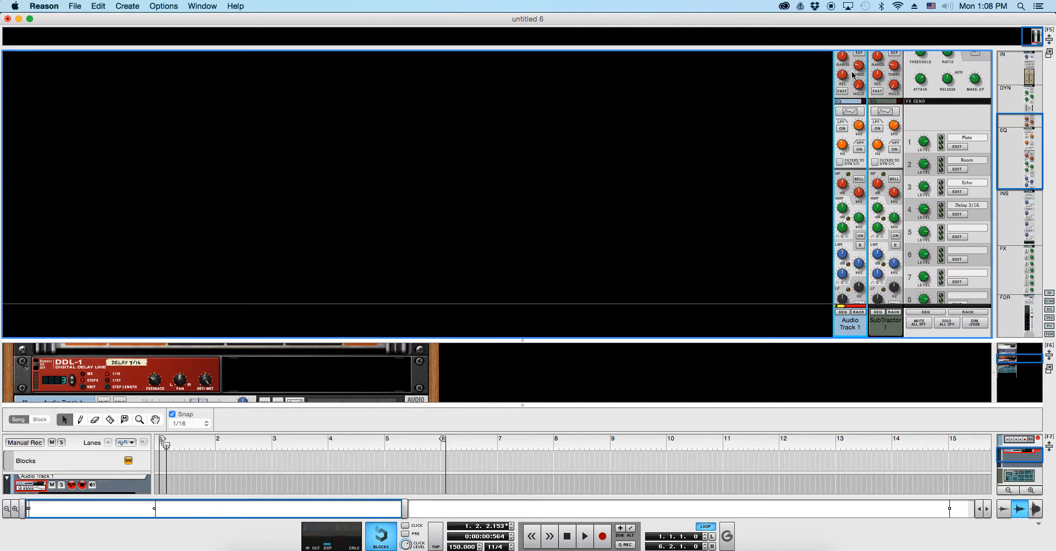
{"action": "scroll", "coordinate": [852, 75], "scroll_direction": "up", "scroll_amount": 4}
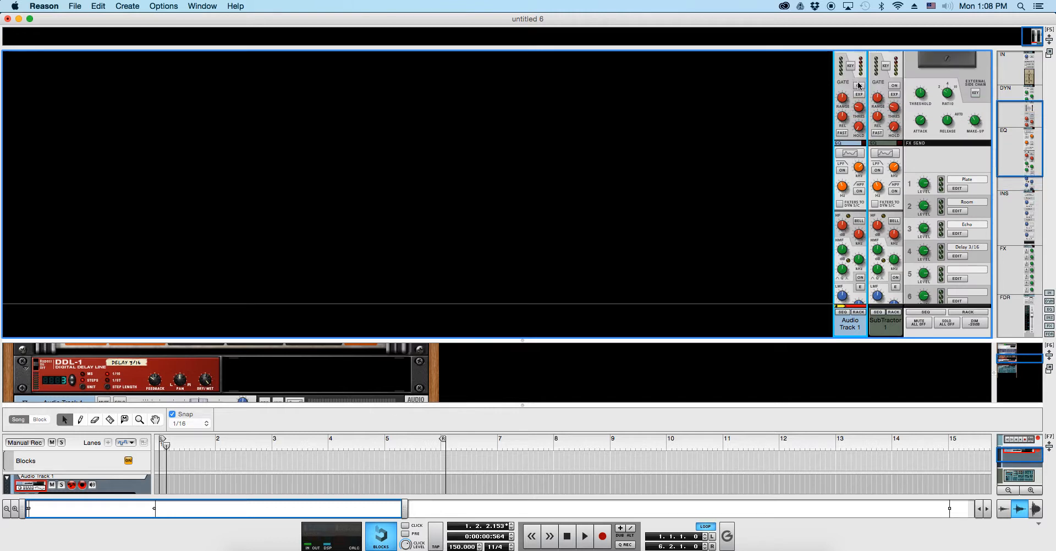
{"action": "left_click", "coordinate": [850, 149]}
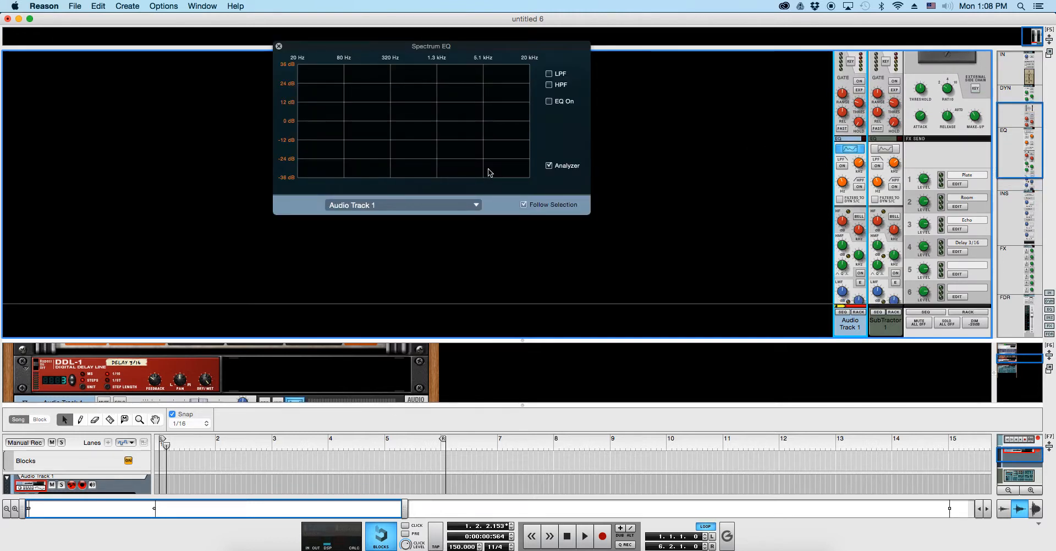
{"action": "left_click", "coordinate": [549, 102]}
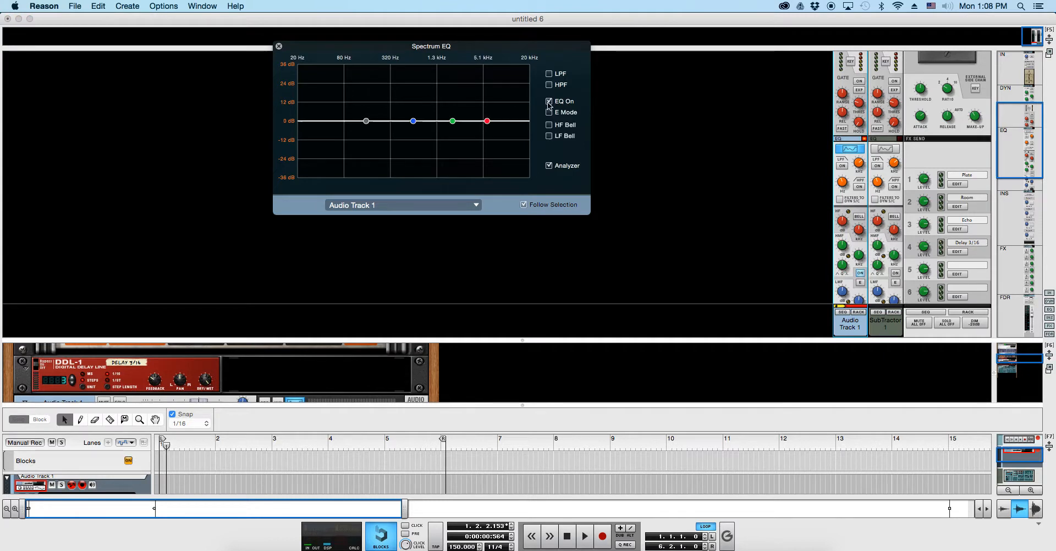
{"action": "left_click_drag", "start_coordinate": [366, 121], "coordinate": [412, 100]}
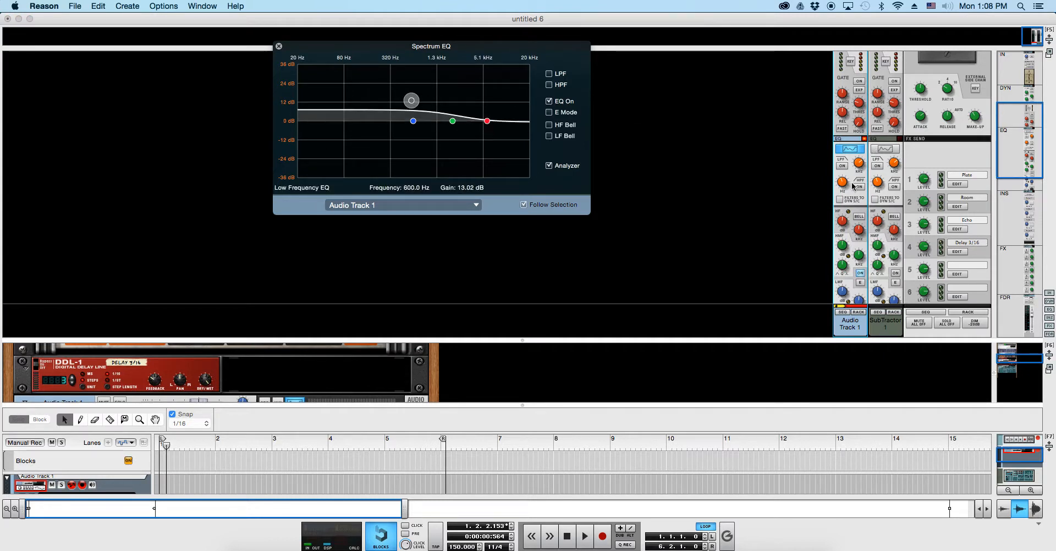
{"action": "left_click", "coordinate": [850, 148]}
{"action": "left_click", "coordinate": [850, 148]}
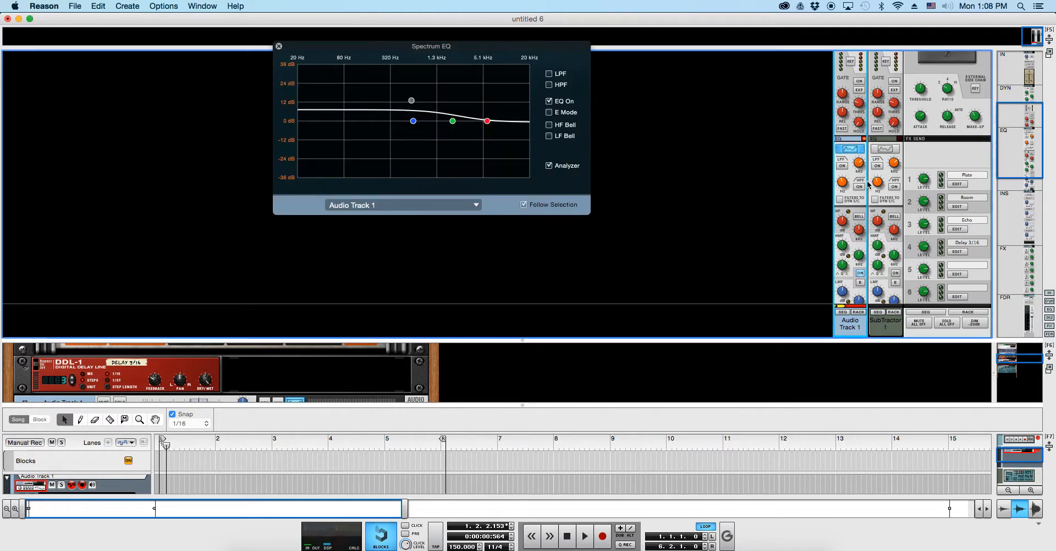
{"action": "left_click", "coordinate": [854, 152]}
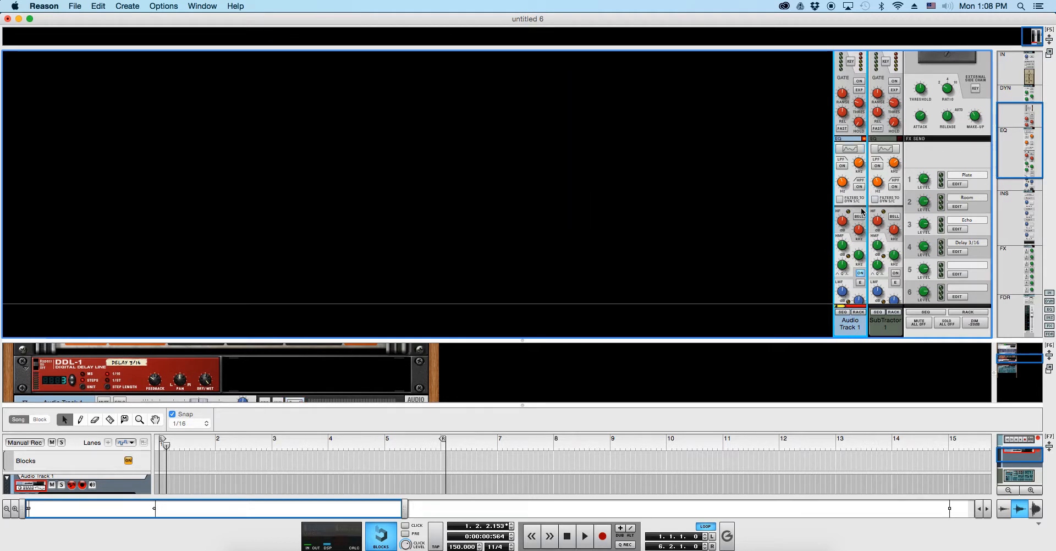
Turn on Audio Track 1's high-pass filter and set its frequency to about 145 Hz in the Spectrum EQ window.
{"action": "left_click", "coordinate": [842, 166]}
{"action": "left_click", "coordinate": [860, 186]}
{"action": "scroll", "coordinate": [850, 190], "scroll_direction": "down", "scroll_amount": 1}
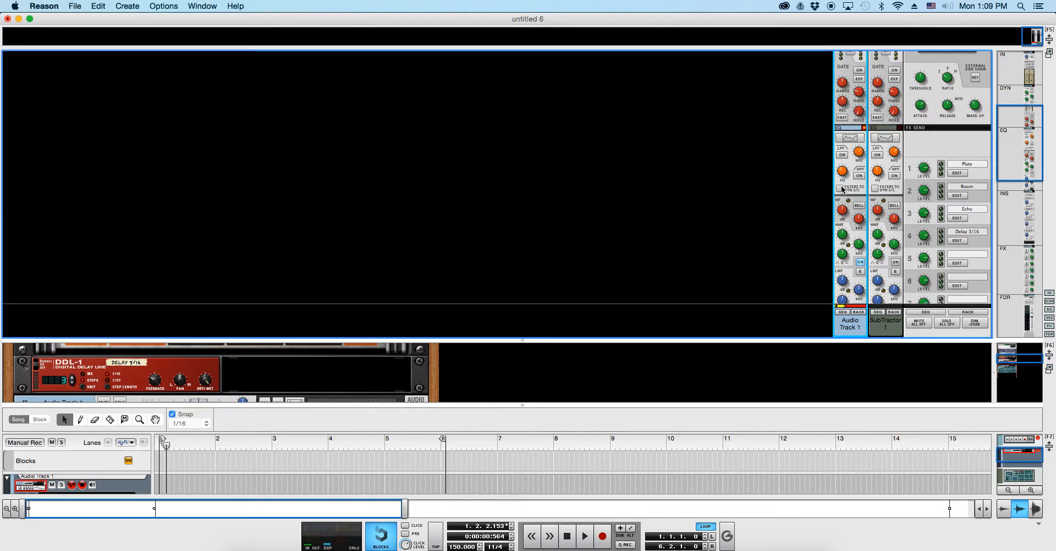
{"action": "left_click", "coordinate": [859, 176]}
{"action": "left_click", "coordinate": [850, 138]}
{"action": "mouse_move", "coordinate": [363, 121]}
{"action": "left_click_drag", "start_coordinate": [363, 121], "coordinate": [347, 141]}
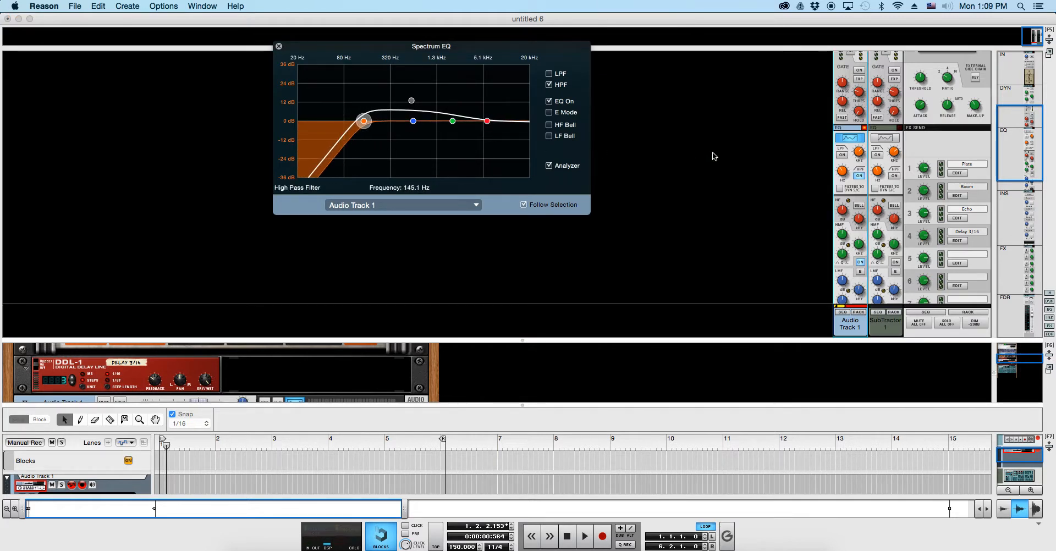
{"action": "left_click", "coordinate": [847, 141]}
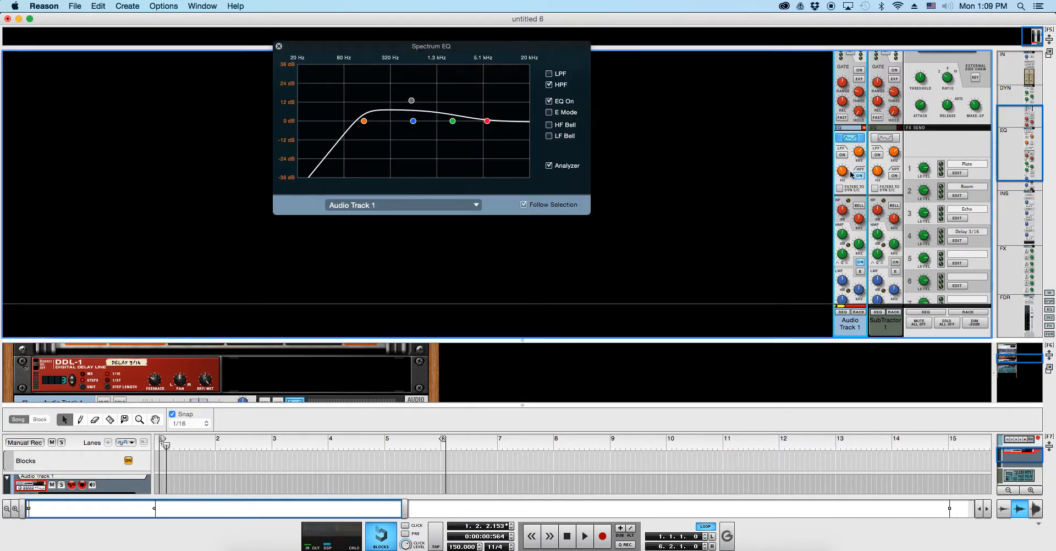
Switch Audio Track 1's EQ off and on several times to compare the curves, leaving it on.
{"action": "scroll", "coordinate": [857, 217], "scroll_direction": "down", "scroll_amount": 5}
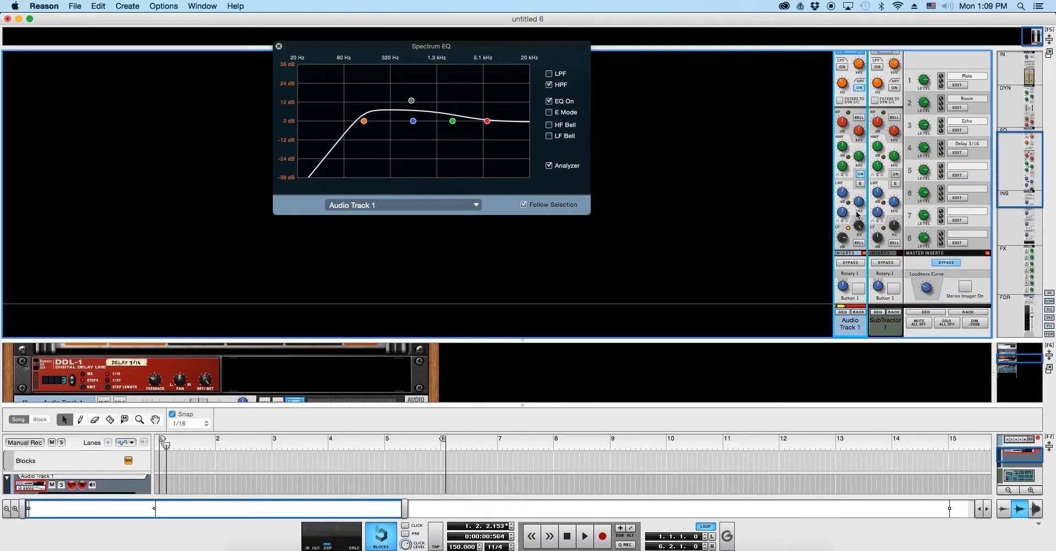
{"action": "left_click", "coordinate": [861, 175]}
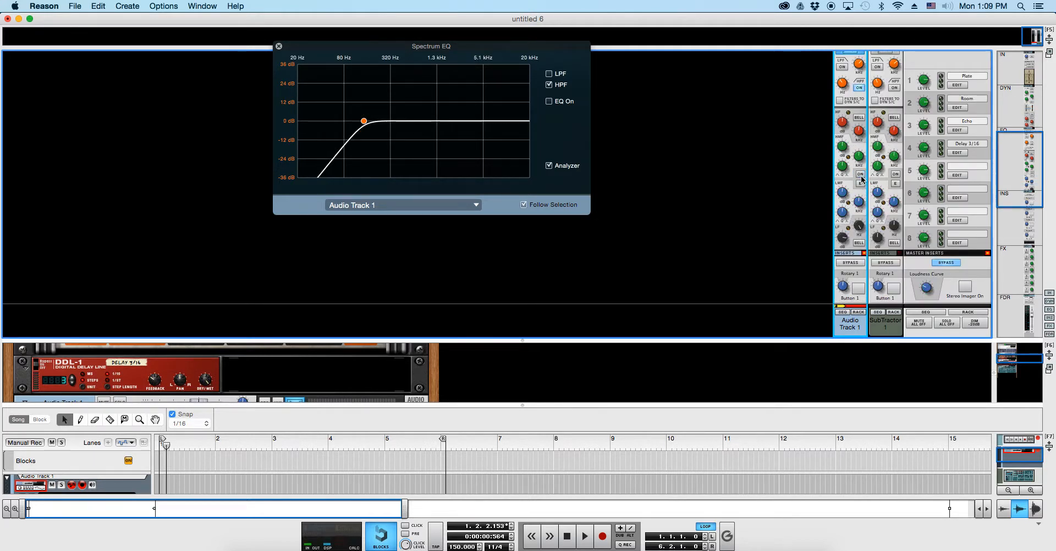
{"action": "left_click", "coordinate": [861, 175]}
{"action": "left_click", "coordinate": [860, 175]}
{"action": "left_click", "coordinate": [861, 175]}
{"action": "left_click", "coordinate": [861, 174]}
{"action": "left_click", "coordinate": [860, 174]}
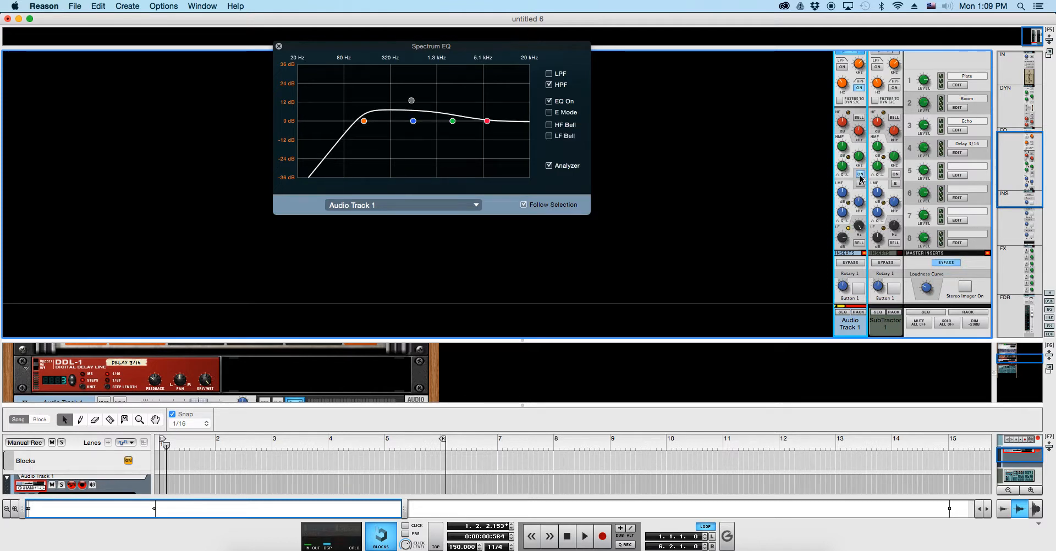
Turn on Audio Track 1's low-pass filter at 3 kHz and switch the EQ off and on again.
{"action": "left_click", "coordinate": [842, 66]}
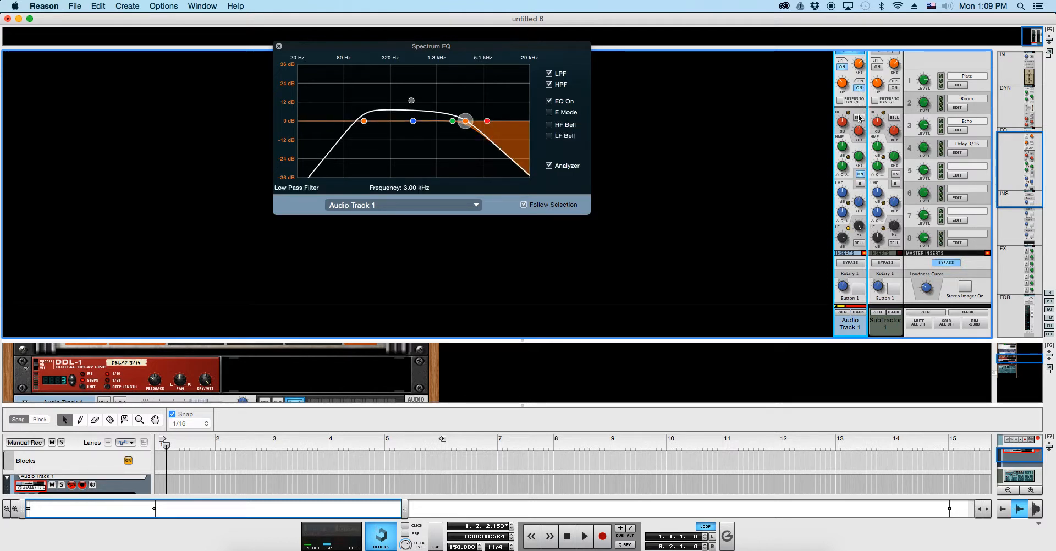
{"action": "left_click", "coordinate": [860, 175]}
{"action": "left_click", "coordinate": [862, 174]}
Set Audio Track 1's HF and LF gains to 20 dB, and cut the HMF band to about -20 dB and LMF to about -12 dB.
{"action": "left_click_drag", "start_coordinate": [414, 121], "coordinate": [422, 163]}
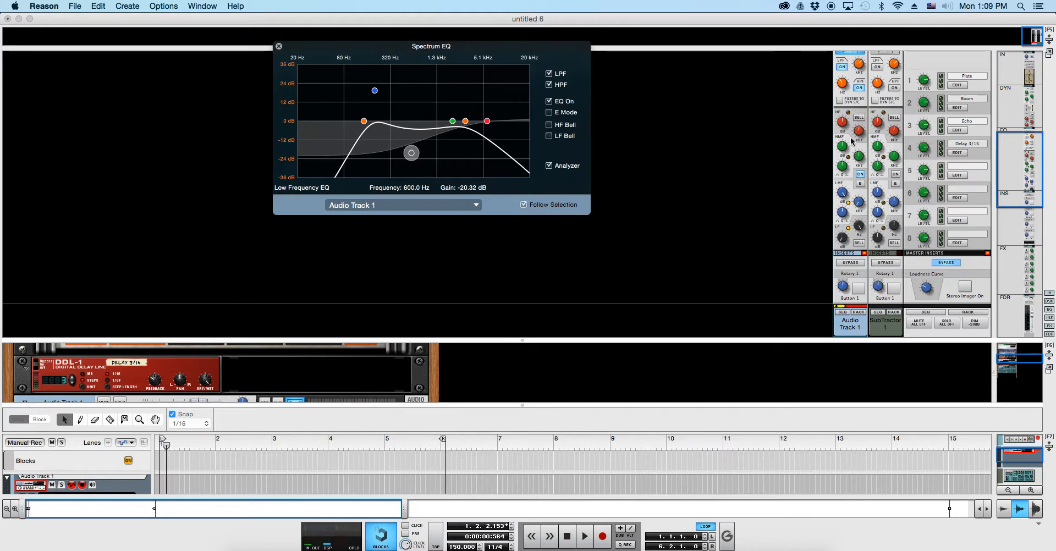
{"action": "left_click_drag", "start_coordinate": [842, 123], "coordinate": [857, 102]}
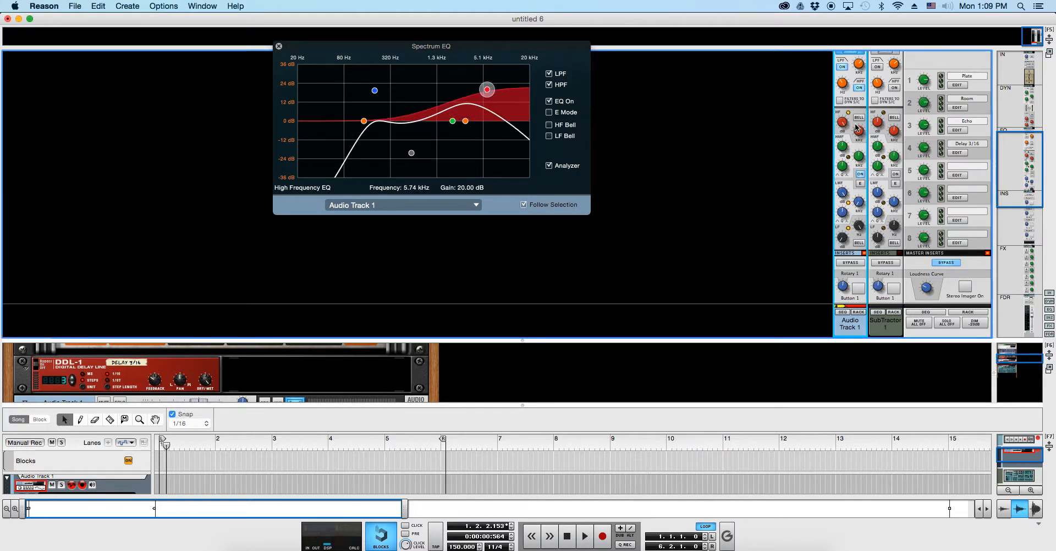
{"action": "left_click_drag", "start_coordinate": [843, 146], "coordinate": [858, 193]}
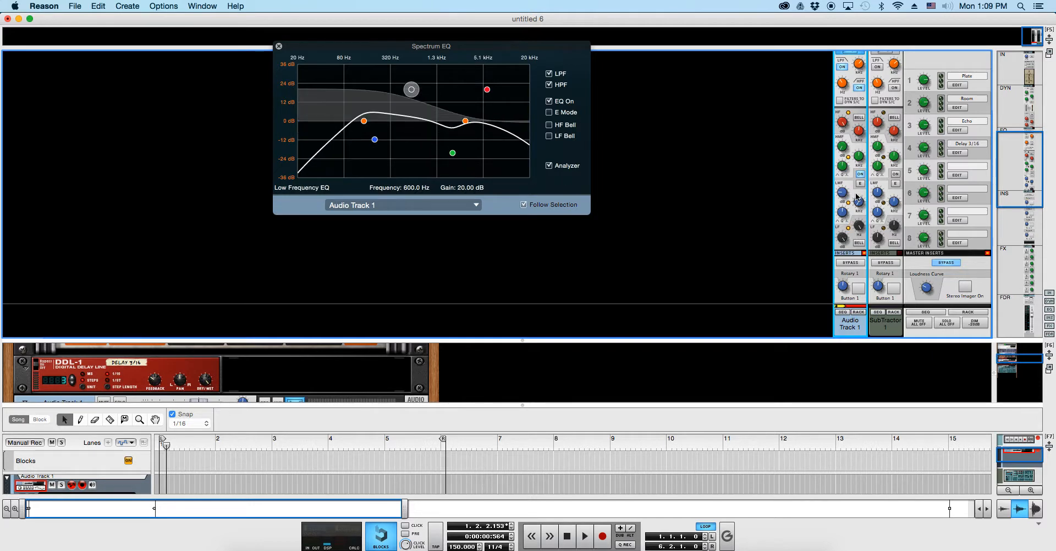
Lower the LF band's frequency to 43.6 Hz and switch its Bell mode on and off again.
{"action": "left_click_drag", "start_coordinate": [861, 226], "coordinate": [878, 262]}
{"action": "left_click", "coordinate": [858, 242]}
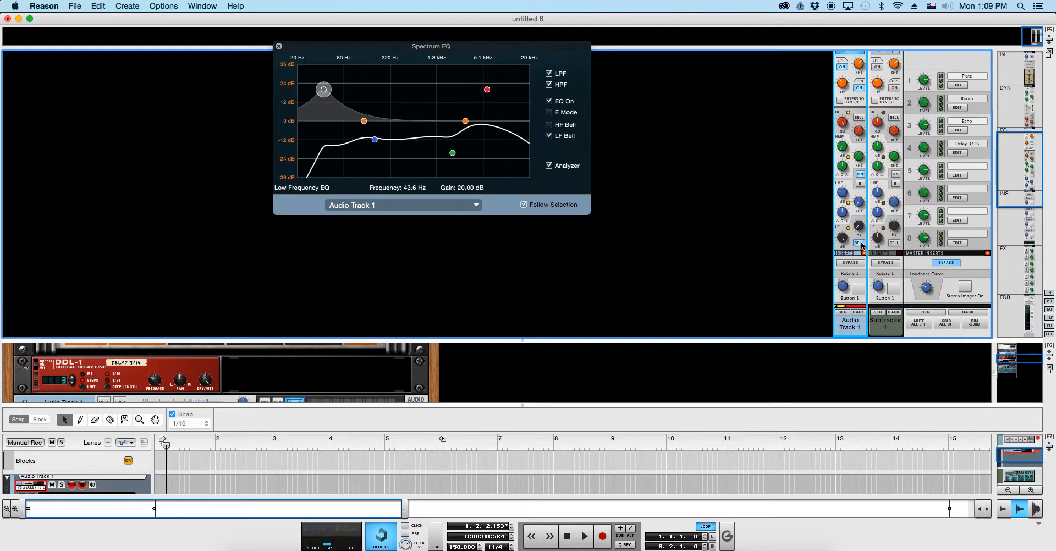
{"action": "left_click", "coordinate": [861, 245]}
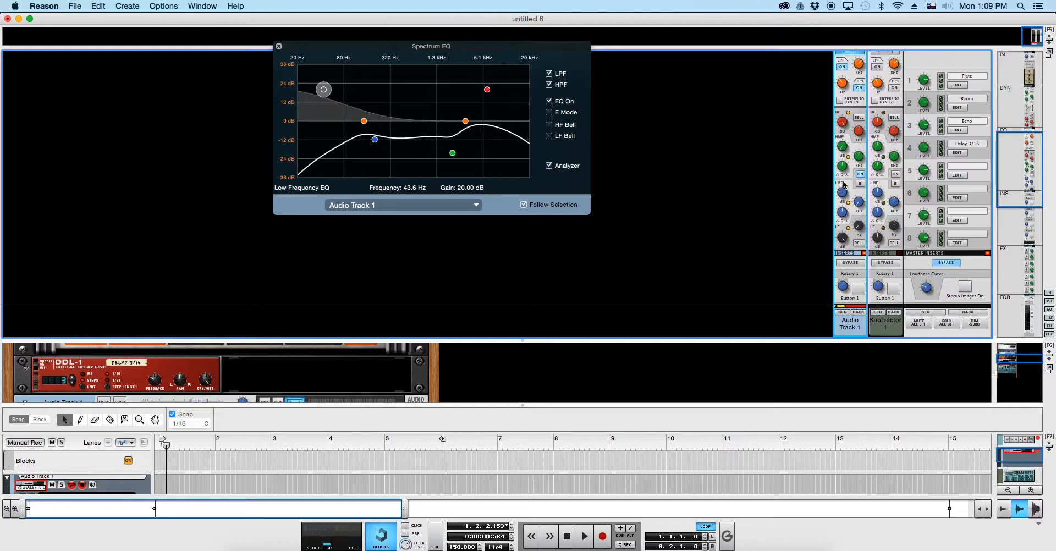
Switch the HF band to Bell mode with 7.3 dB gain, and turn off the low-pass and high-pass filters on Audio Track 1.
{"action": "left_click", "coordinate": [858, 118]}
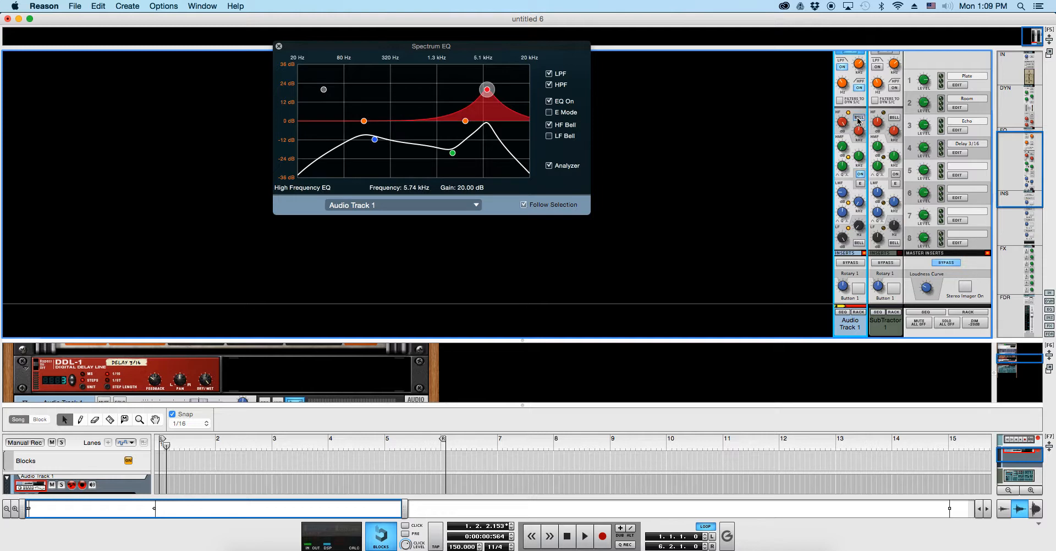
{"action": "left_click", "coordinate": [859, 118]}
{"action": "left_click", "coordinate": [859, 118]}
{"action": "left_click_drag", "start_coordinate": [843, 122], "coordinate": [843, 139]}
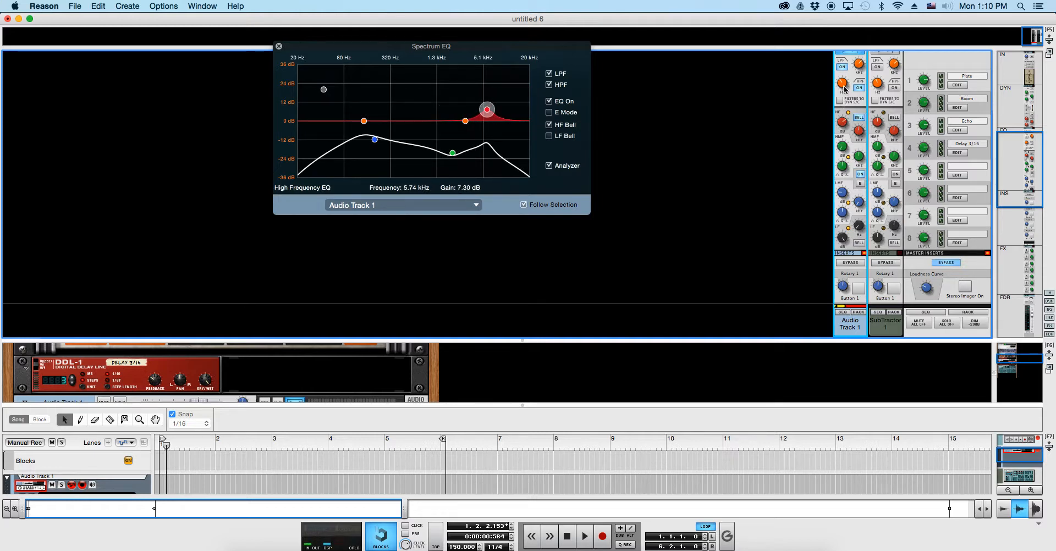
{"action": "left_click", "coordinate": [842, 66]}
{"action": "left_click", "coordinate": [859, 88]}
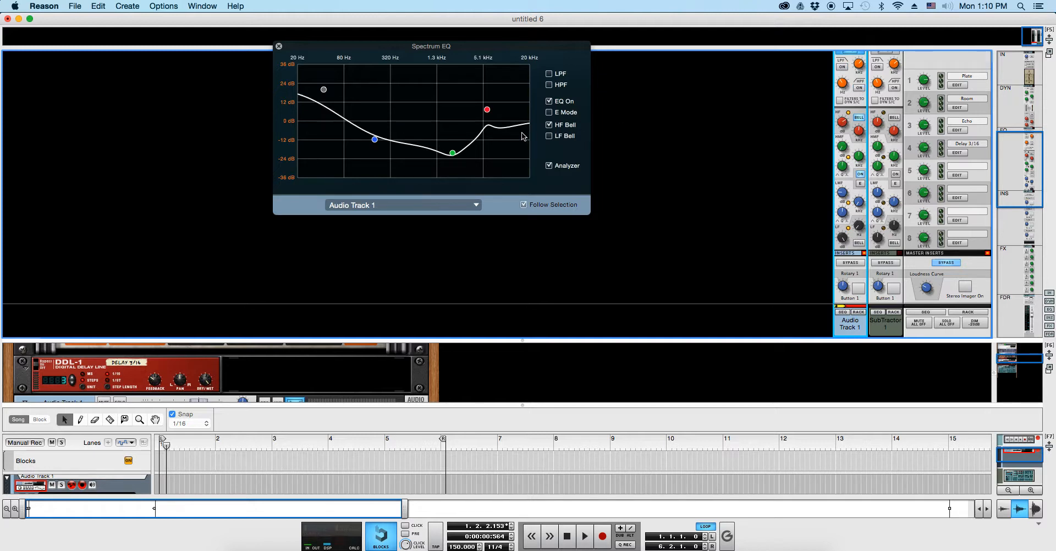
Set Audio Track 1's LF band to about 3.17 dB at 40.1 Hz, and turn off the channel's EQ.
{"action": "left_click_drag", "start_coordinate": [324, 90], "coordinate": [320, 117]}
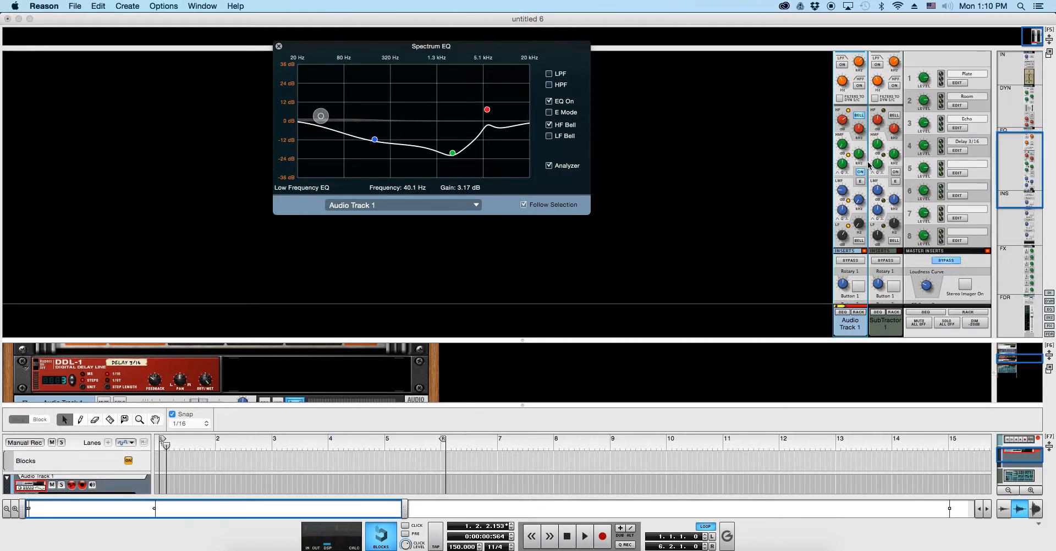
{"action": "left_click", "coordinate": [914, 166]}
{"action": "left_click", "coordinate": [860, 172]}
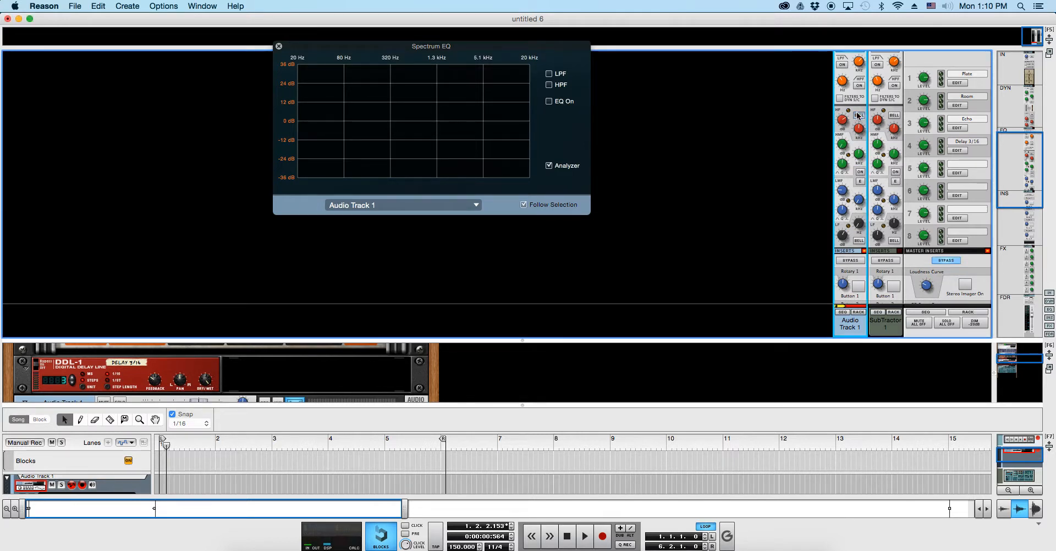
Switch Audio Track 1's first effect send on and off again.
{"action": "scroll", "coordinate": [848, 182], "scroll_direction": "down", "scroll_amount": 5}
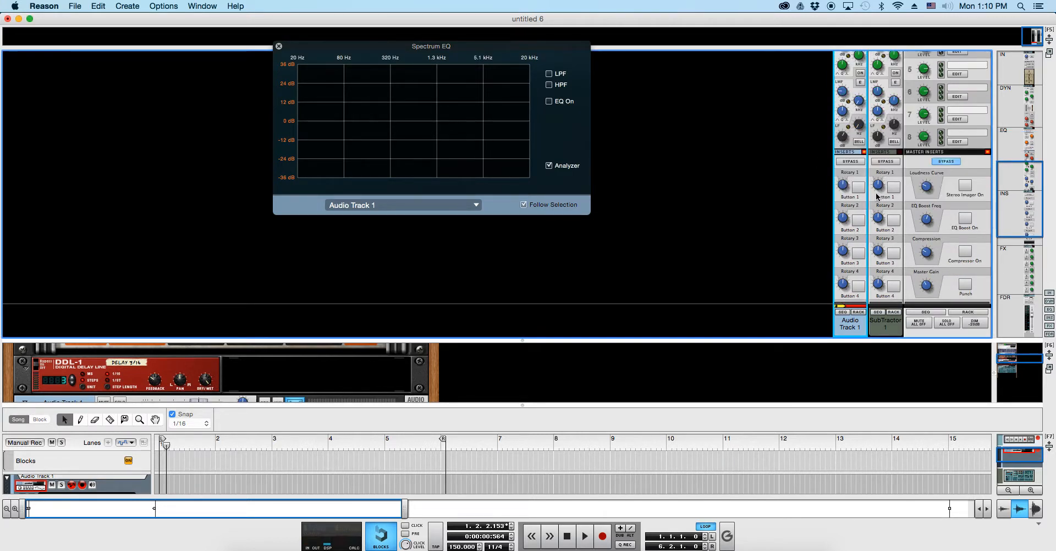
{"action": "scroll", "coordinate": [877, 196], "scroll_direction": "down", "scroll_amount": 3}
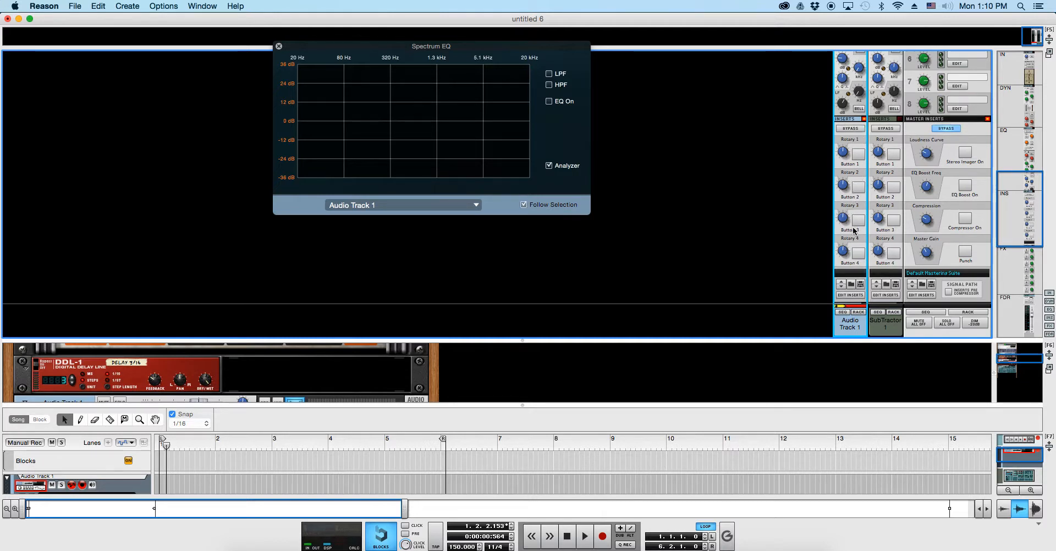
{"action": "scroll", "coordinate": [872, 226], "scroll_direction": "down", "scroll_amount": 5}
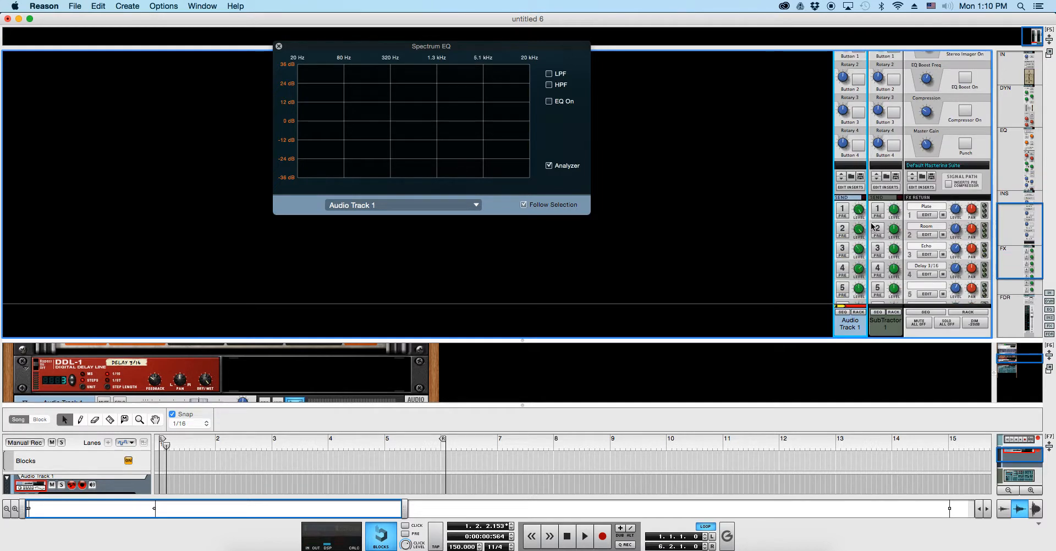
{"action": "left_click", "coordinate": [844, 210]}
{"action": "left_click", "coordinate": [842, 248]}
{"action": "left_click", "coordinate": [842, 209]}
{"action": "scroll", "coordinate": [873, 236], "scroll_direction": "down", "scroll_amount": 7}
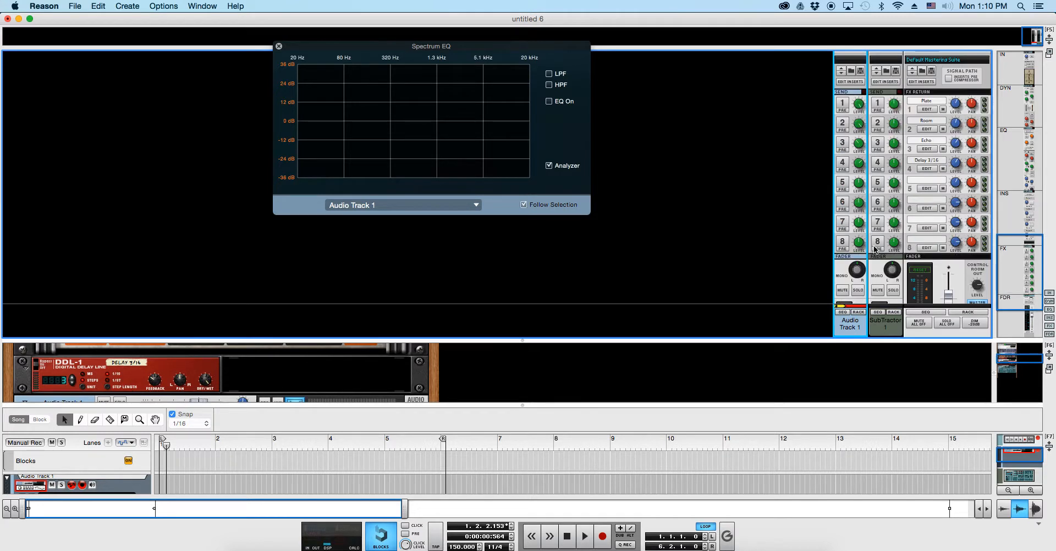
Toggle Audio Track 1's mute and solo in the mixer on and off, and likewise its mute in the sequencer.
{"action": "scroll", "coordinate": [858, 243], "scroll_direction": "down", "scroll_amount": 3}
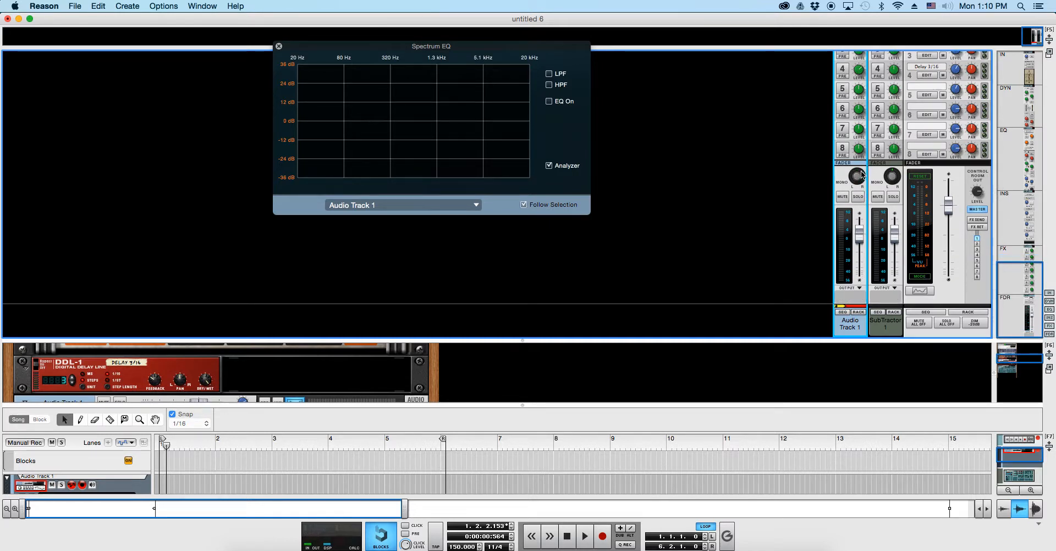
{"action": "left_click", "coordinate": [845, 200]}
{"action": "left_click", "coordinate": [859, 197]}
{"action": "left_click", "coordinate": [858, 196]}
{"action": "left_click", "coordinate": [847, 197]}
{"action": "left_click", "coordinate": [53, 484]}
{"action": "left_click", "coordinate": [53, 483]}
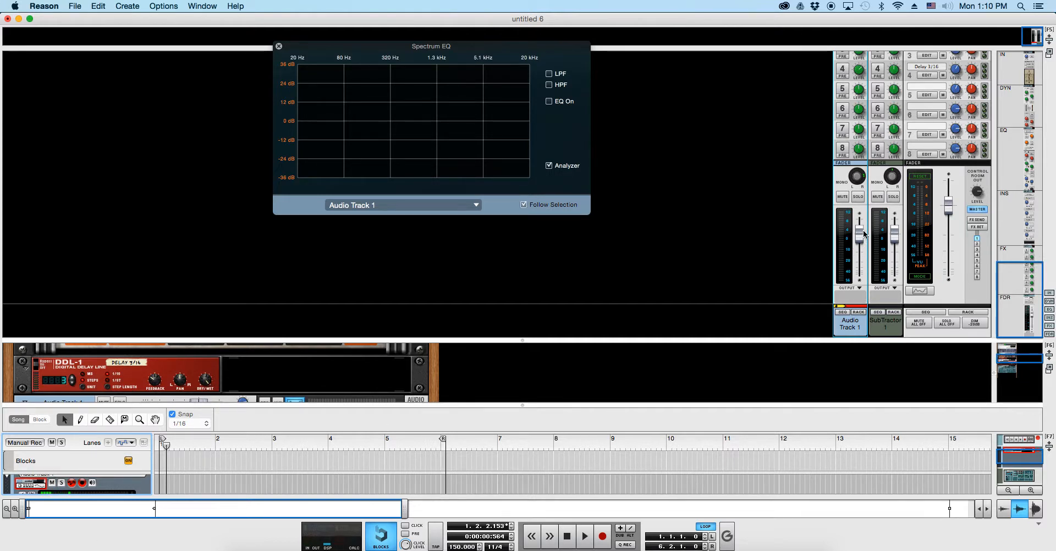
Lower Audio Track 1's level slightly from both the mixer and the rack, and lower SubTractor 1's level from its rack channel.
{"action": "left_click_drag", "start_coordinate": [864, 234], "coordinate": [866, 239]}
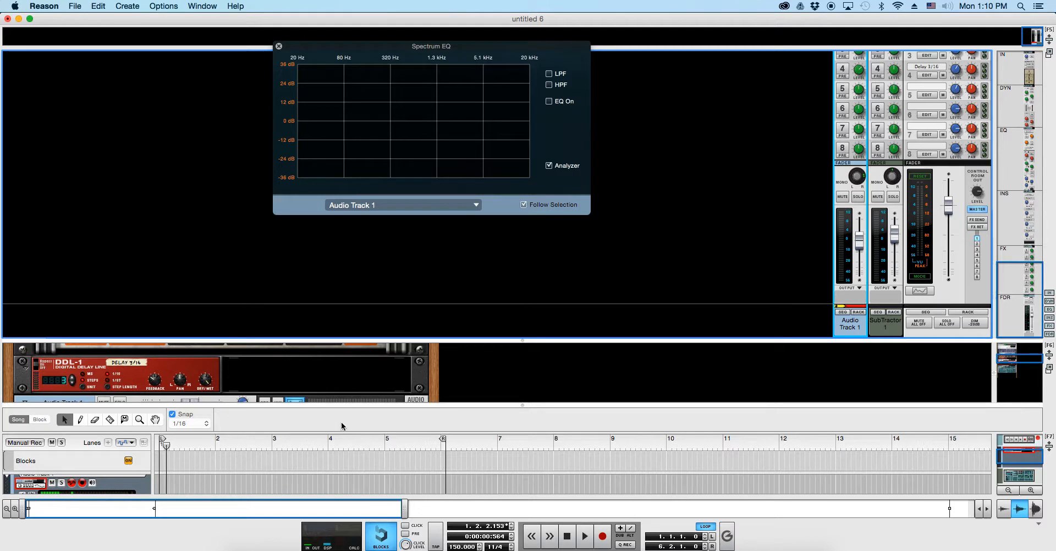
{"action": "scroll", "coordinate": [283, 394], "scroll_direction": "down", "scroll_amount": 1}
{"action": "mouse_move", "coordinate": [190, 387]}
{"action": "left_mouse_down"}
{"action": "mouse_move", "coordinate": [160, 392]}
{"action": "mouse_move", "coordinate": [187, 389]}
{"action": "left_mouse_up"}
{"action": "scroll", "coordinate": [206, 384], "scroll_direction": "down", "scroll_amount": 3}
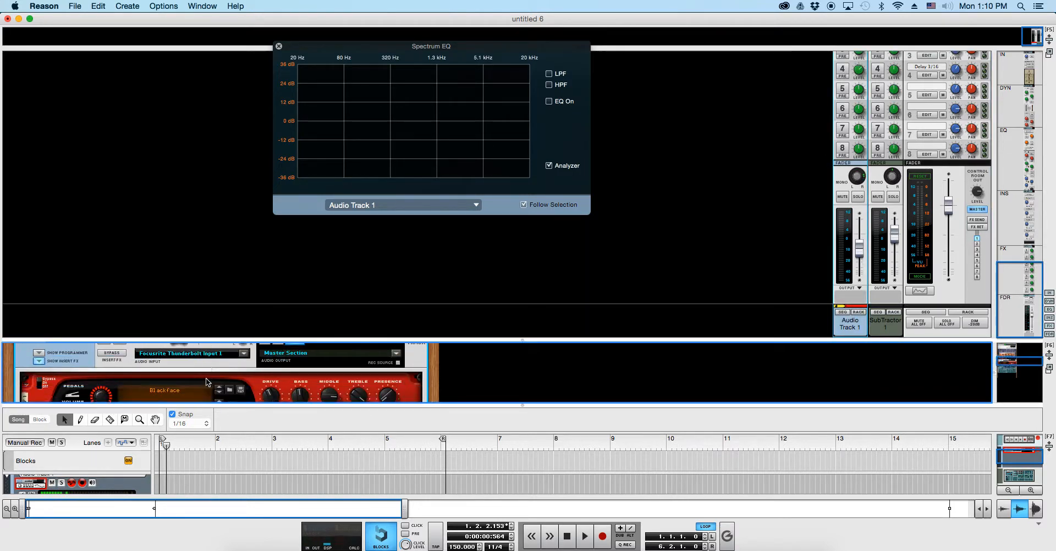
{"action": "scroll", "coordinate": [206, 382], "scroll_direction": "down", "scroll_amount": 3}
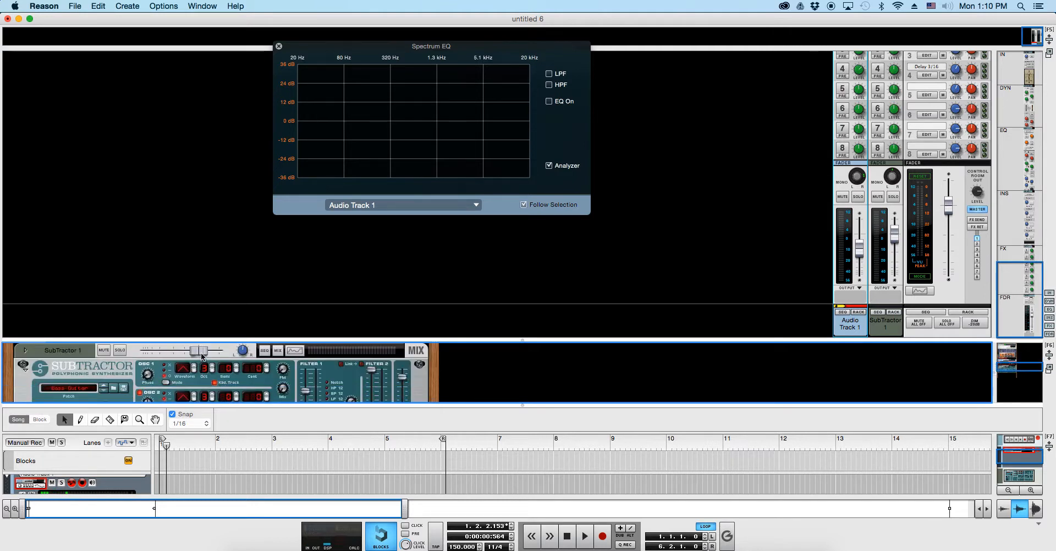
{"action": "mouse_move", "coordinate": [203, 356]}
{"action": "left_mouse_down"}
{"action": "mouse_move", "coordinate": [173, 356]}
{"action": "mouse_move", "coordinate": [189, 357]}
{"action": "left_mouse_up"}
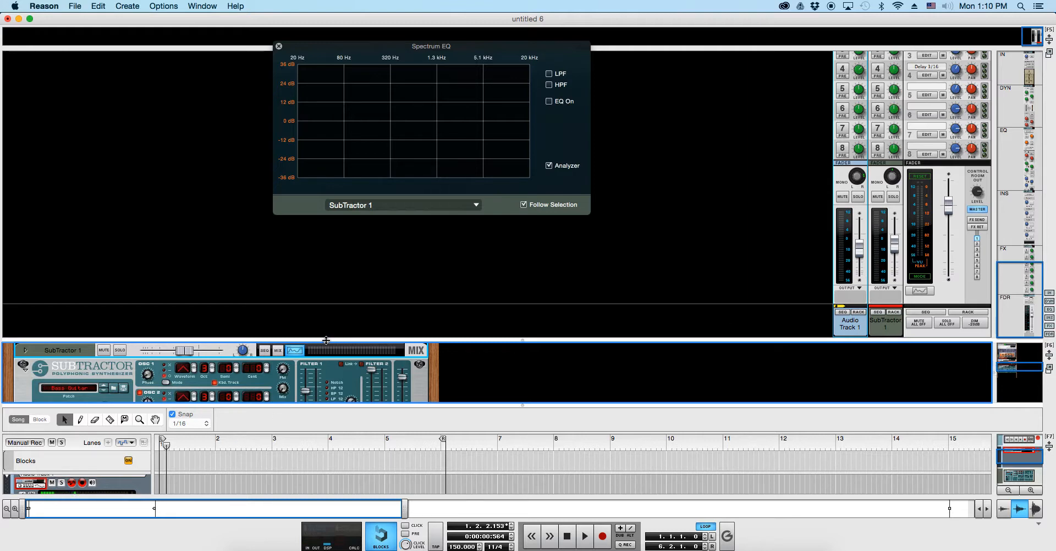
Enlarge the rack area and turn off the Master Section's insert effects bypass.
{"action": "left_click_drag", "start_coordinate": [326, 339], "coordinate": [325, 177]}
{"action": "scroll", "coordinate": [205, 368], "scroll_direction": "up", "scroll_amount": 15}
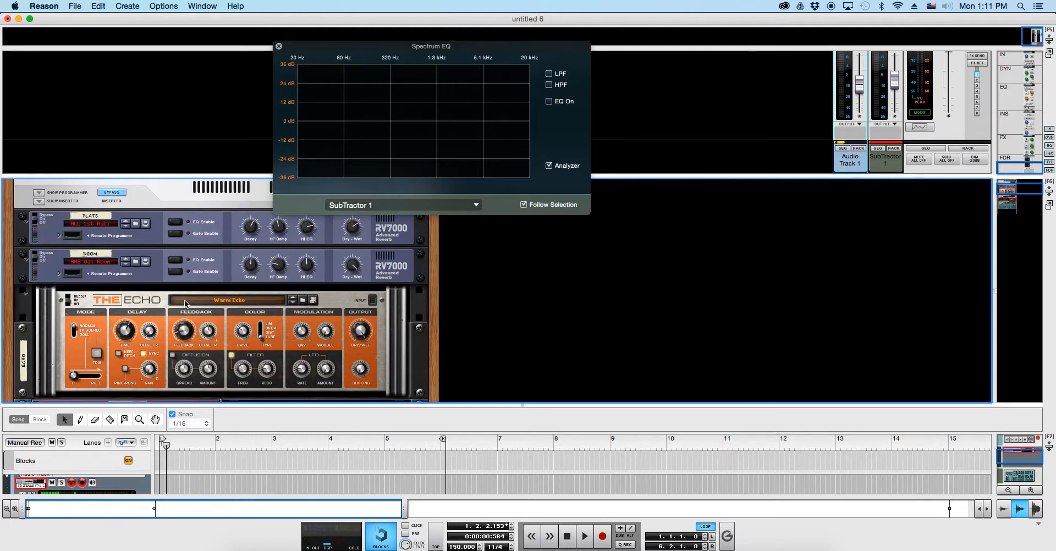
{"action": "left_click", "coordinate": [123, 289]}
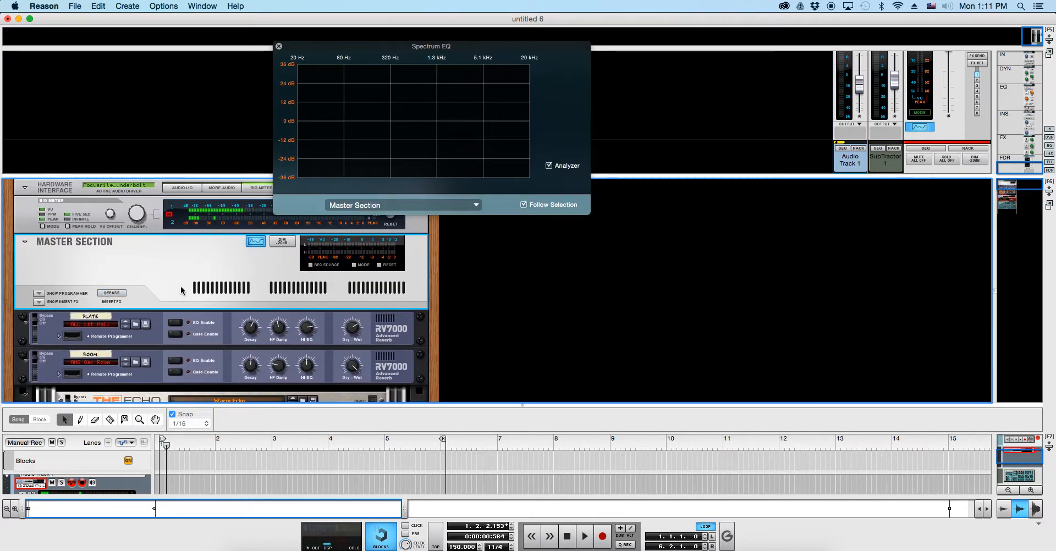
Toggle the Master Section's Spectrum EQ window, leaving it closed.
{"action": "left_click", "coordinate": [255, 240]}
{"action": "left_click", "coordinate": [252, 243]}
{"action": "left_click", "coordinate": [251, 242]}
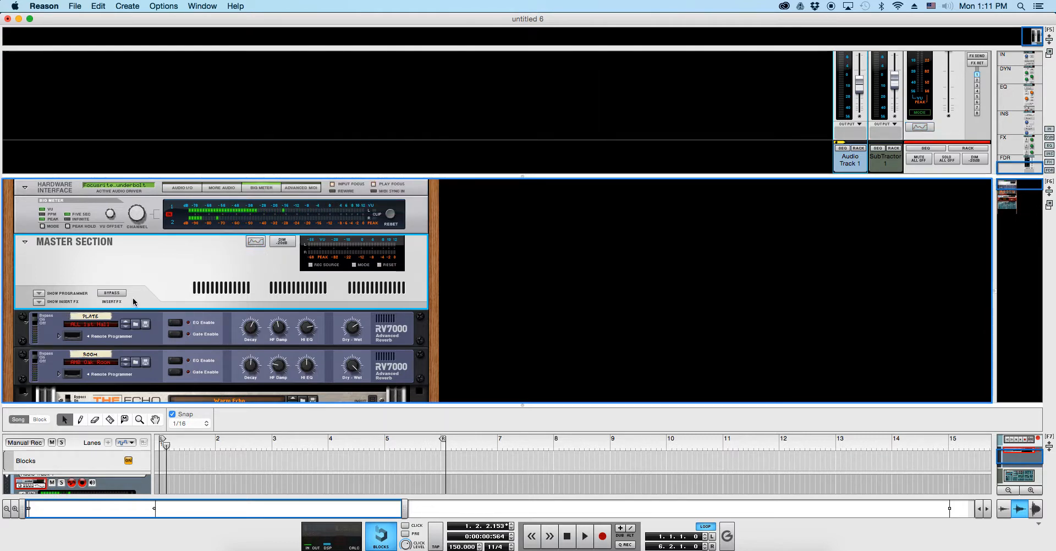
Unfold the Master Section's insert effects, and show and hide its programmer.
{"action": "left_click", "coordinate": [43, 292]}
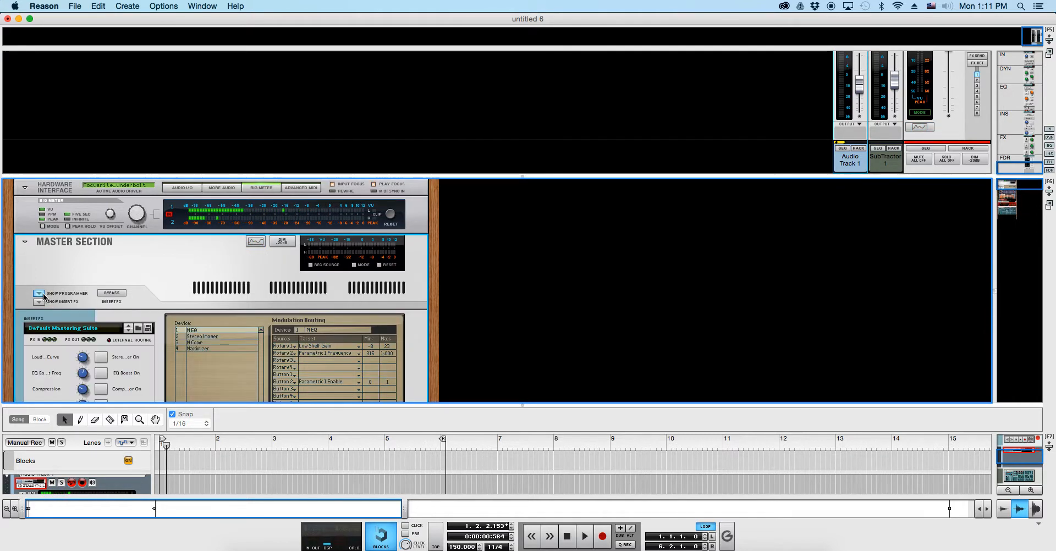
{"action": "left_click", "coordinate": [43, 293]}
{"action": "left_click", "coordinate": [41, 302]}
{"action": "scroll", "coordinate": [94, 319], "scroll_direction": "down", "scroll_amount": 2}
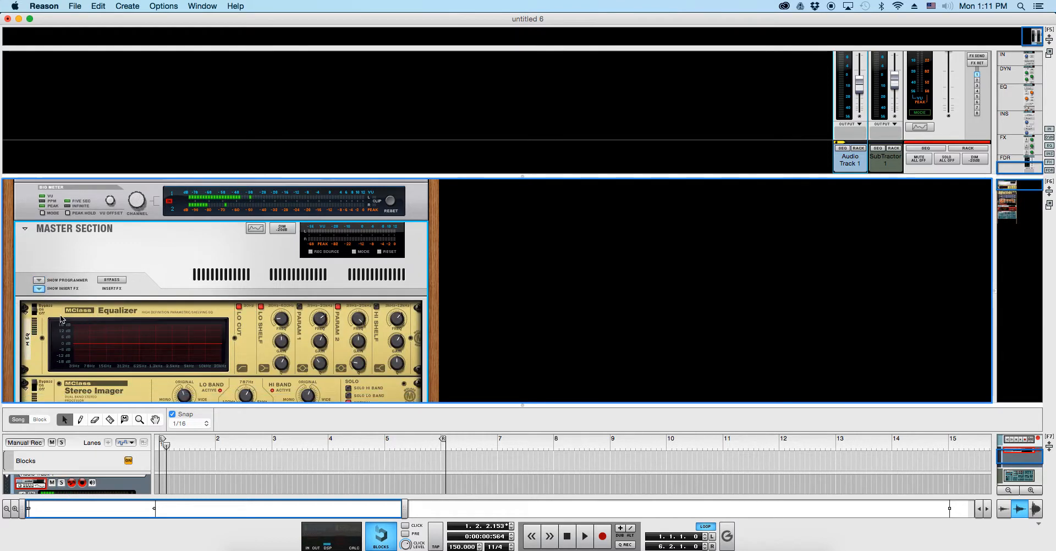
{"action": "scroll", "coordinate": [83, 309], "scroll_direction": "down", "scroll_amount": 6}
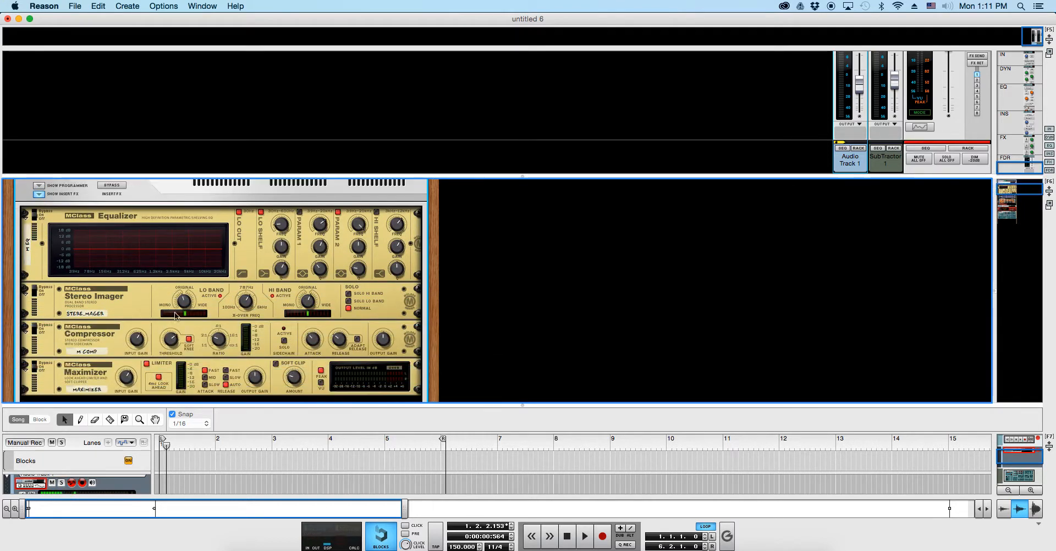
{"action": "scroll", "coordinate": [176, 325], "scroll_direction": "up", "scroll_amount": 5}
{"action": "scroll", "coordinate": [152, 322], "scroll_direction": "down", "scroll_amount": 12}
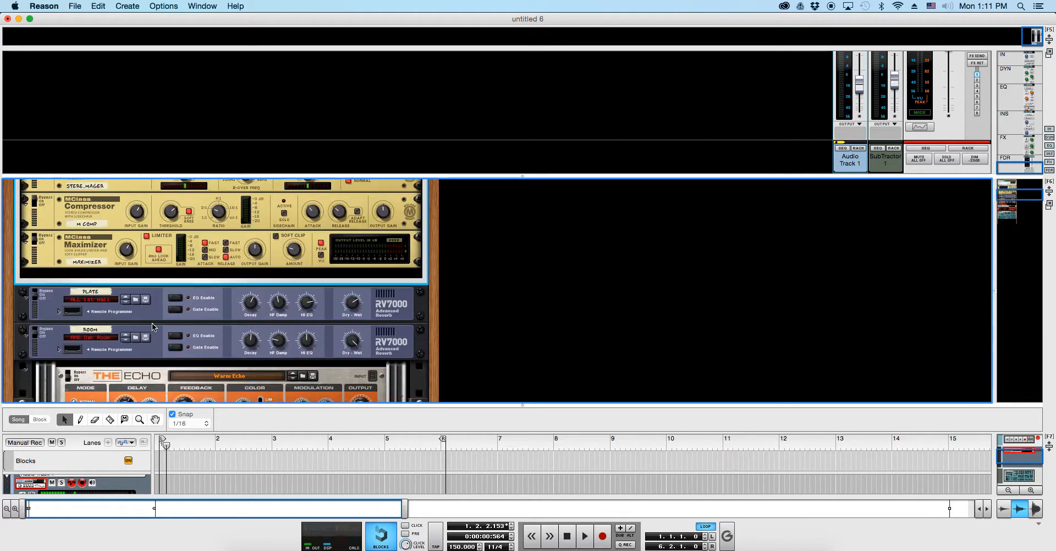
{"action": "scroll", "coordinate": [76, 325], "scroll_direction": "up", "scroll_amount": 13}
{"action": "left_click", "coordinate": [39, 243]}
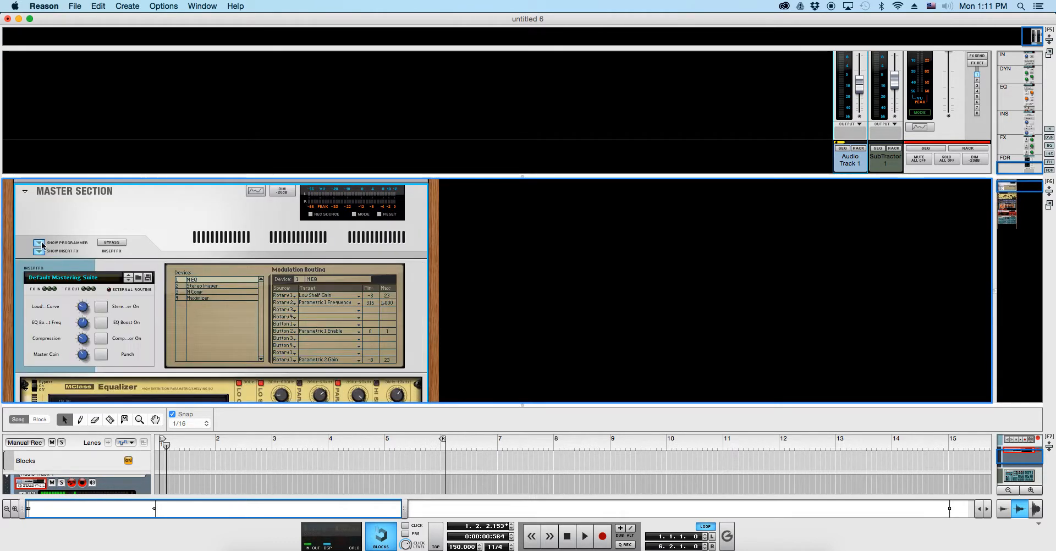
{"action": "left_click", "coordinate": [41, 241]}
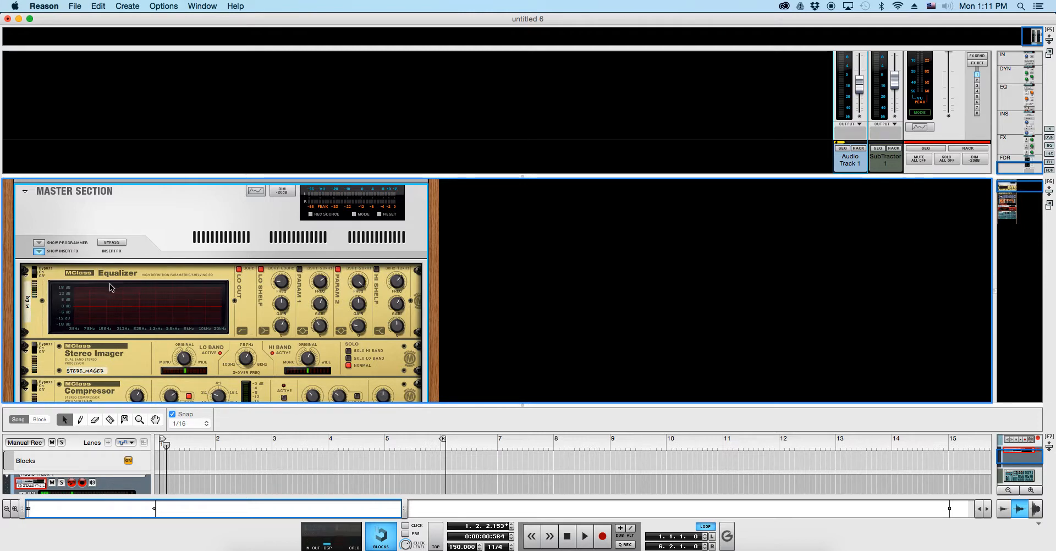
Select the MClass Stereo Imager and look over the mastering devices and the send effects below them.
{"action": "scroll", "coordinate": [173, 317], "scroll_direction": "down", "scroll_amount": 4}
{"action": "left_click", "coordinate": [35, 262]}
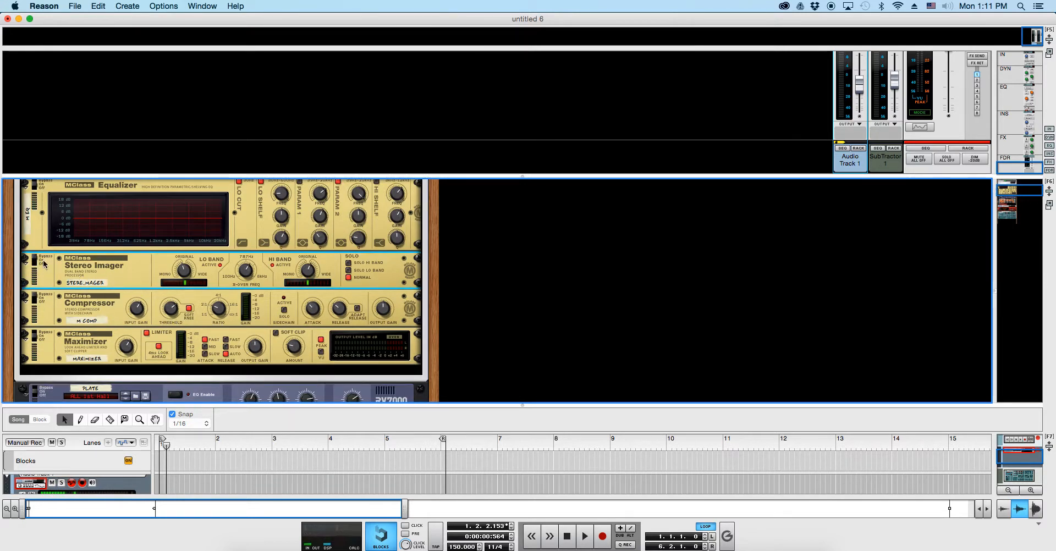
{"action": "scroll", "coordinate": [150, 337], "scroll_direction": "down", "scroll_amount": 2}
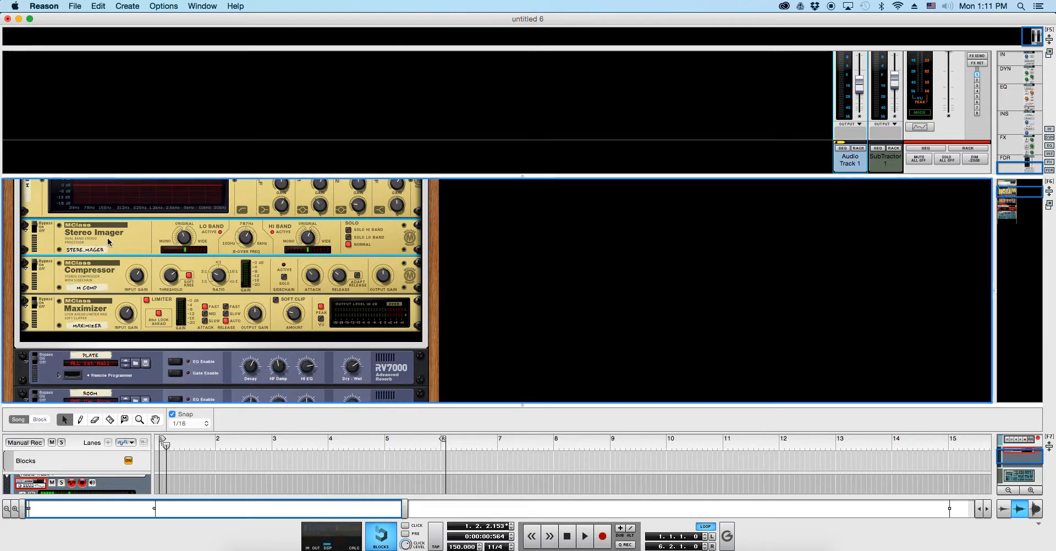
{"action": "scroll", "coordinate": [147, 318], "scroll_direction": "down", "scroll_amount": 5}
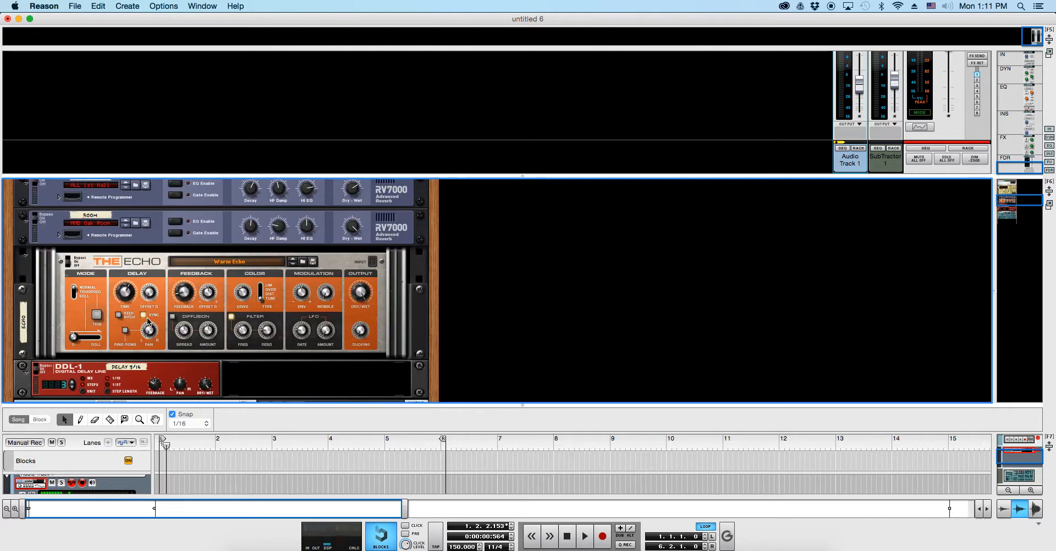
{"action": "scroll", "coordinate": [148, 321], "scroll_direction": "down", "scroll_amount": 5}
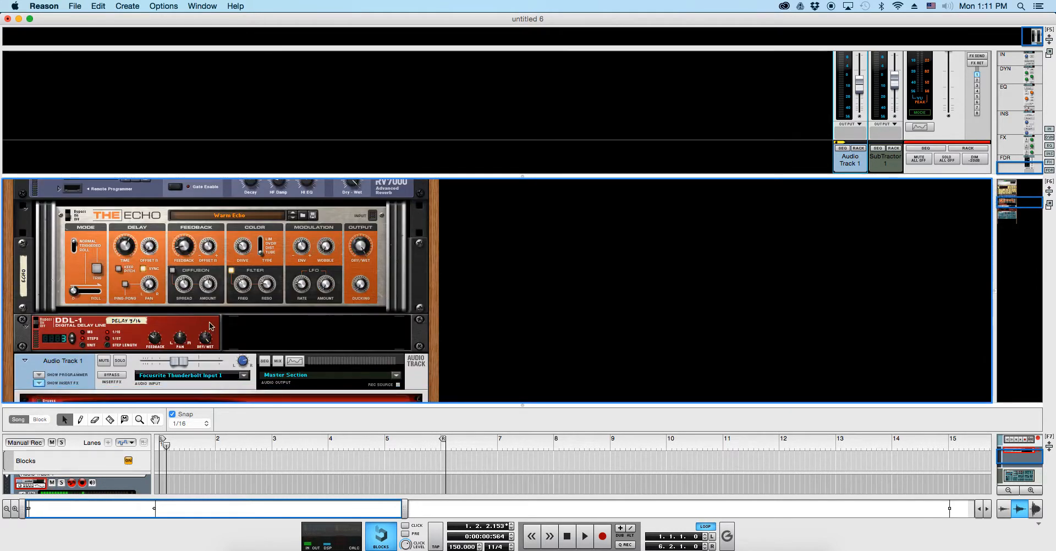
{"action": "right_click", "coordinate": [272, 329]}
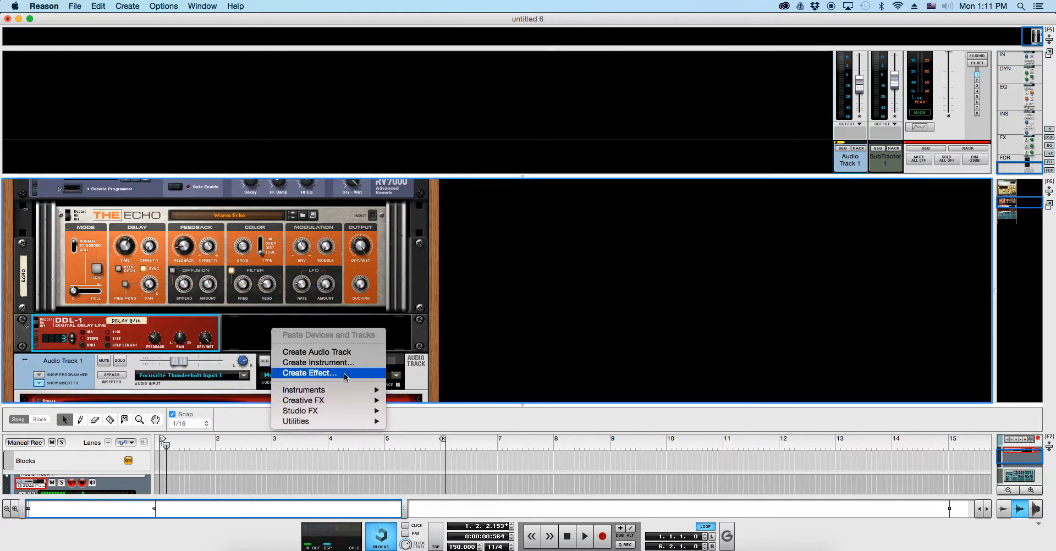
{"action": "left_click", "coordinate": [364, 375]}
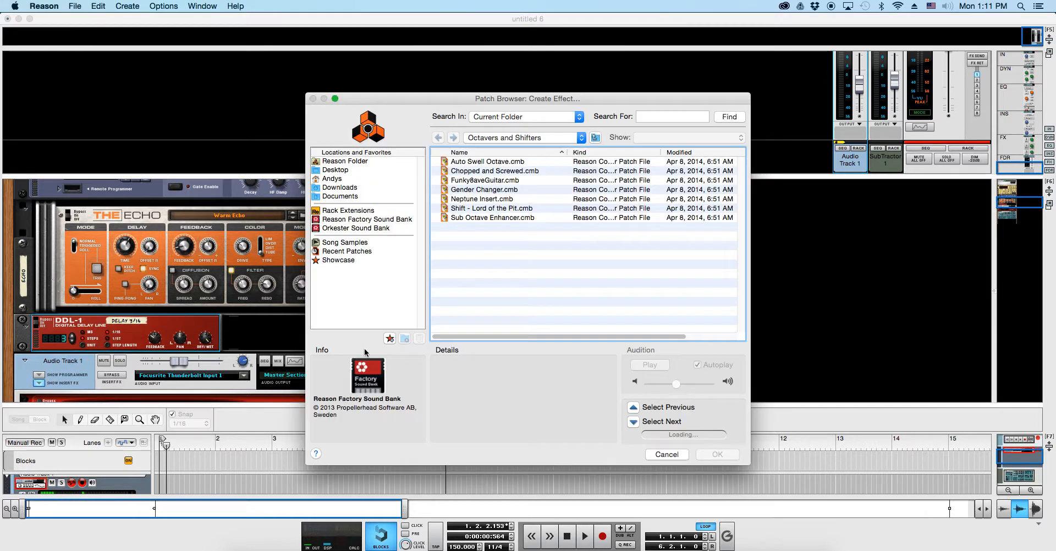
{"action": "left_click", "coordinate": [667, 454]}
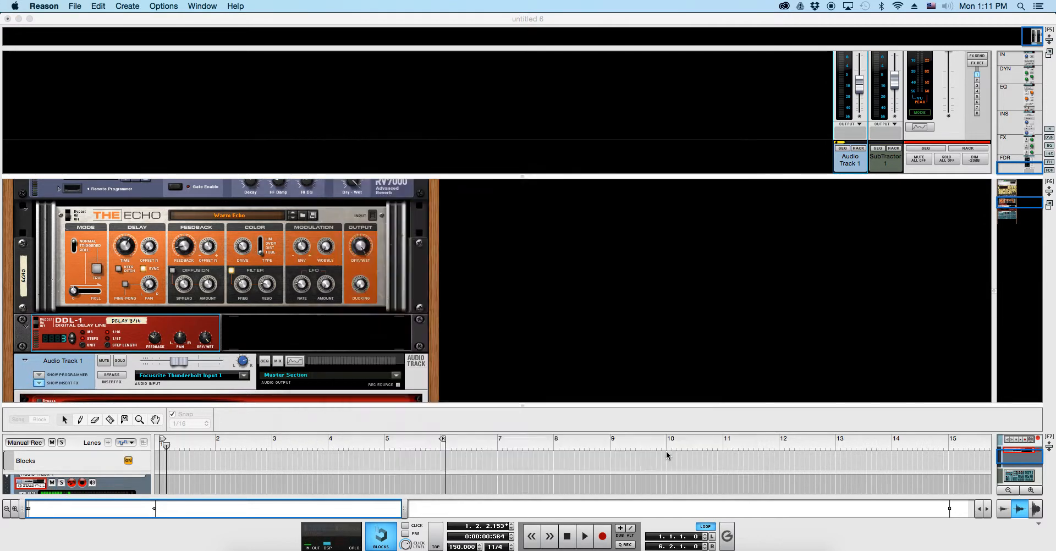
Add a Neptune Pitch Adjuster from the Studio FX devices after the DDL-1 delay in the rack.
{"action": "right_click", "coordinate": [285, 315]}
{"action": "right_click", "coordinate": [257, 329]}
{"action": "left_click", "coordinate": [256, 330]}
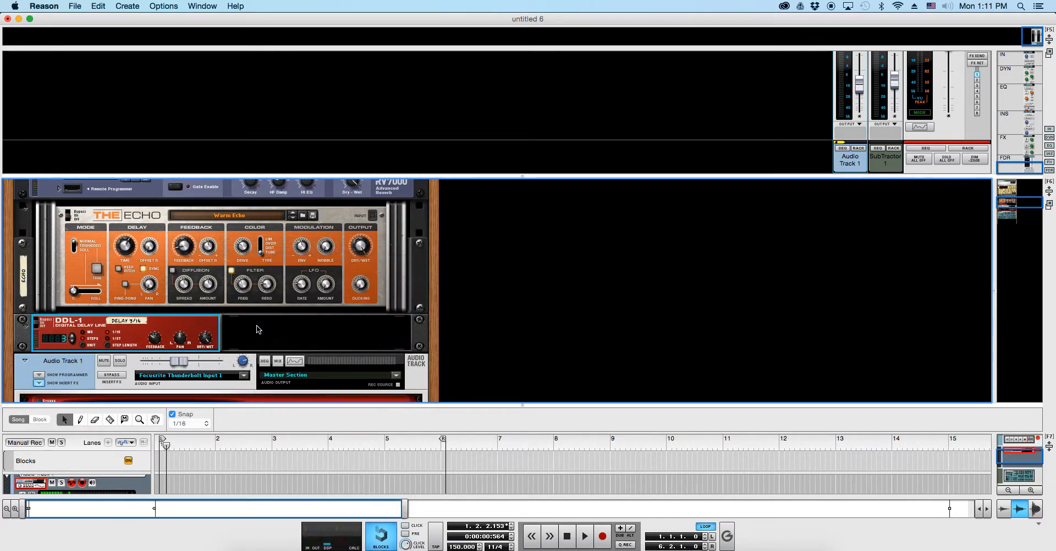
{"action": "right_click", "coordinate": [256, 329]}
{"action": "mouse_move", "coordinate": [352, 393]}
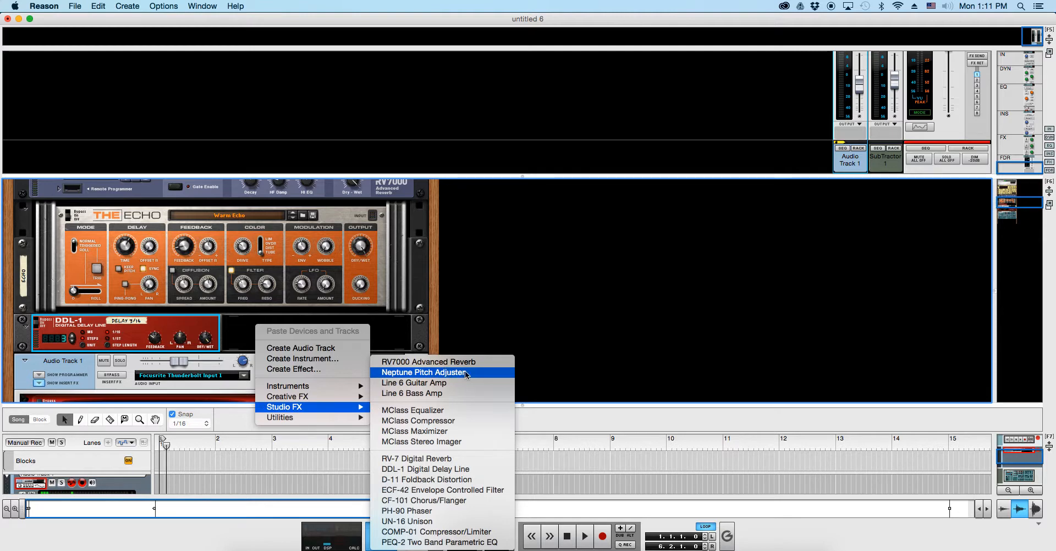
{"action": "left_click", "coordinate": [465, 373]}
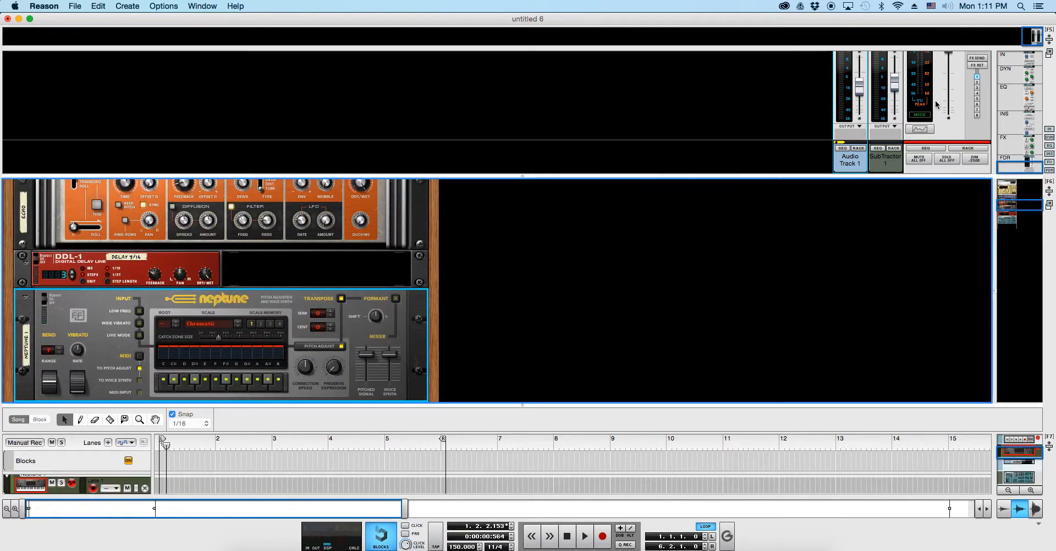
Check the Neptune's send slot in the mixer and flip the rack to its rear to show the cabling.
{"action": "scroll", "coordinate": [908, 107], "scroll_direction": "up", "scroll_amount": 10}
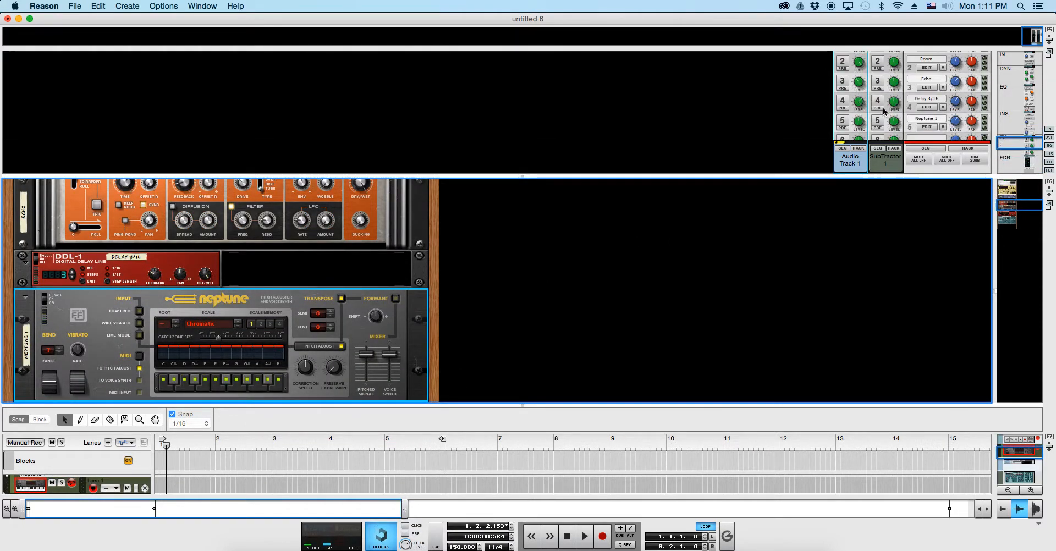
{"action": "scroll", "coordinate": [884, 111], "scroll_direction": "down", "scroll_amount": 1}
{"action": "key", "text": "Tab"}
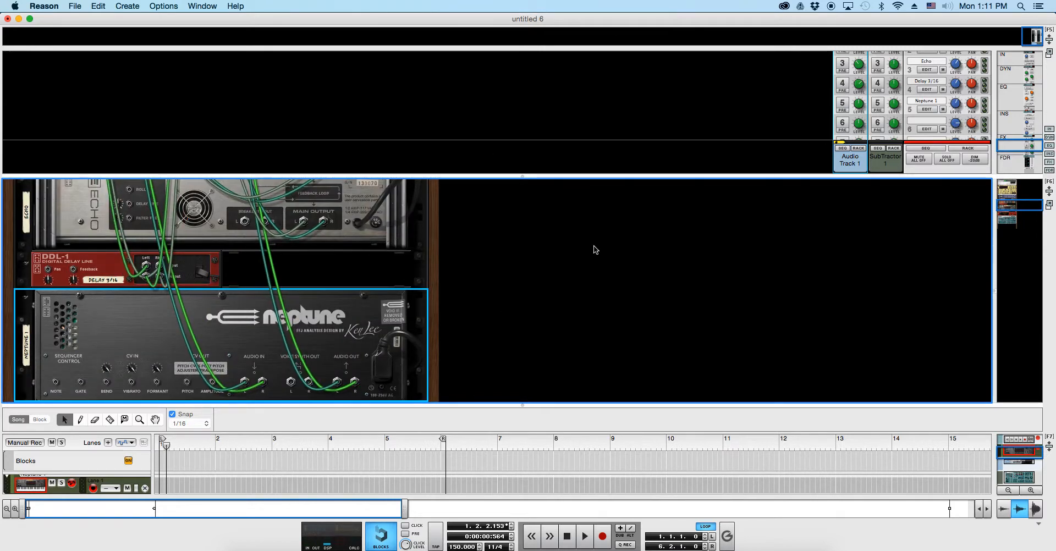
{"action": "scroll", "coordinate": [903, 124], "scroll_direction": "up", "scroll_amount": 2}
{"action": "scroll", "coordinate": [882, 124], "scroll_direction": "down", "scroll_amount": 2}
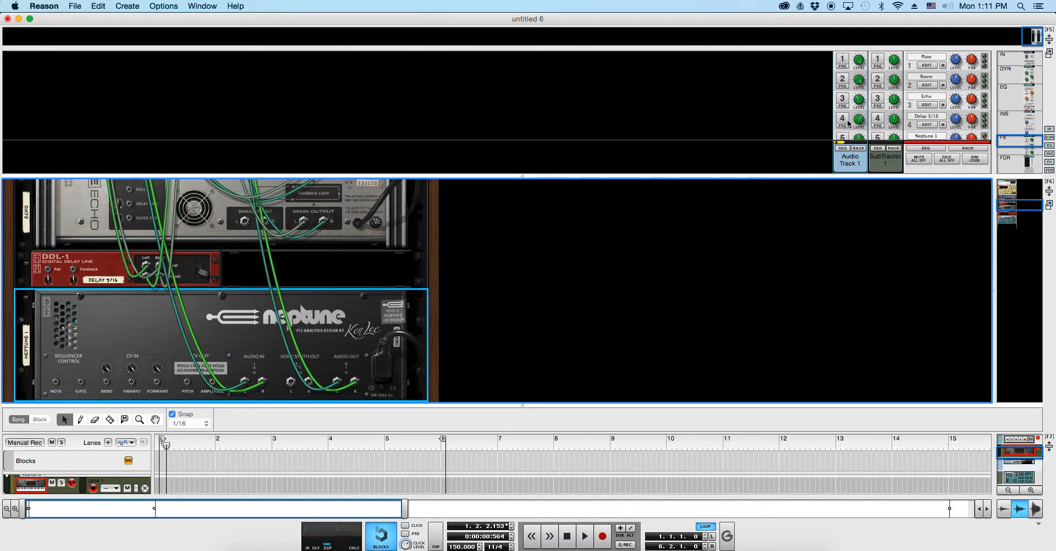
Switch Audio Track 1's send 5 to the Neptune on and off again.
{"action": "left_click", "coordinate": [845, 123]}
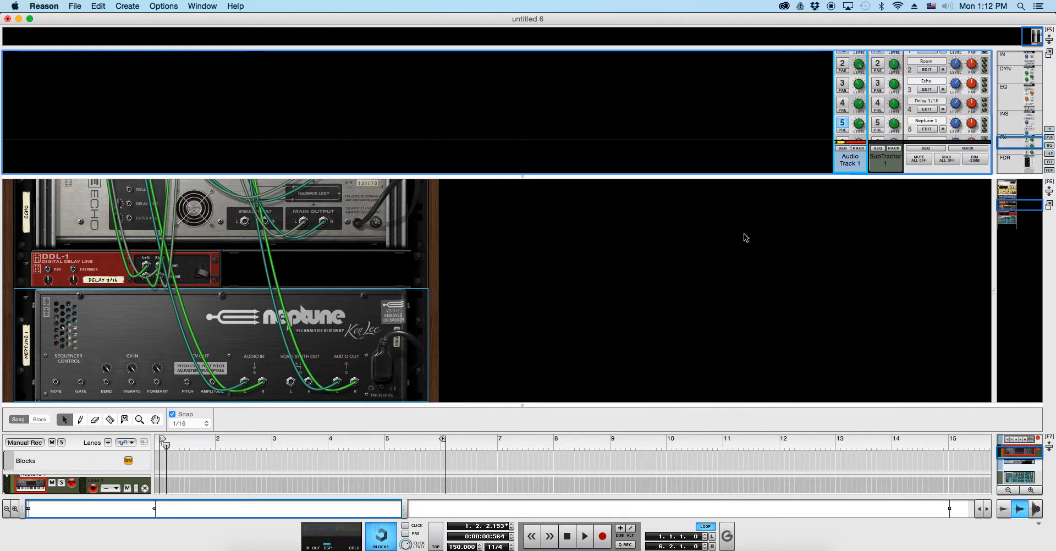
{"action": "key", "text": "super+Tab"}
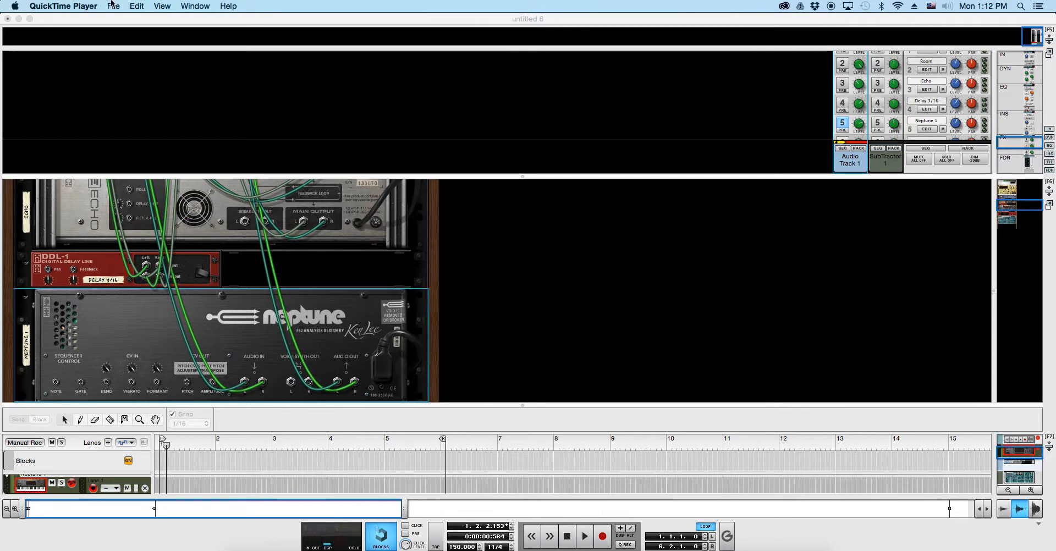
{"action": "left_click", "coordinate": [848, 126]}
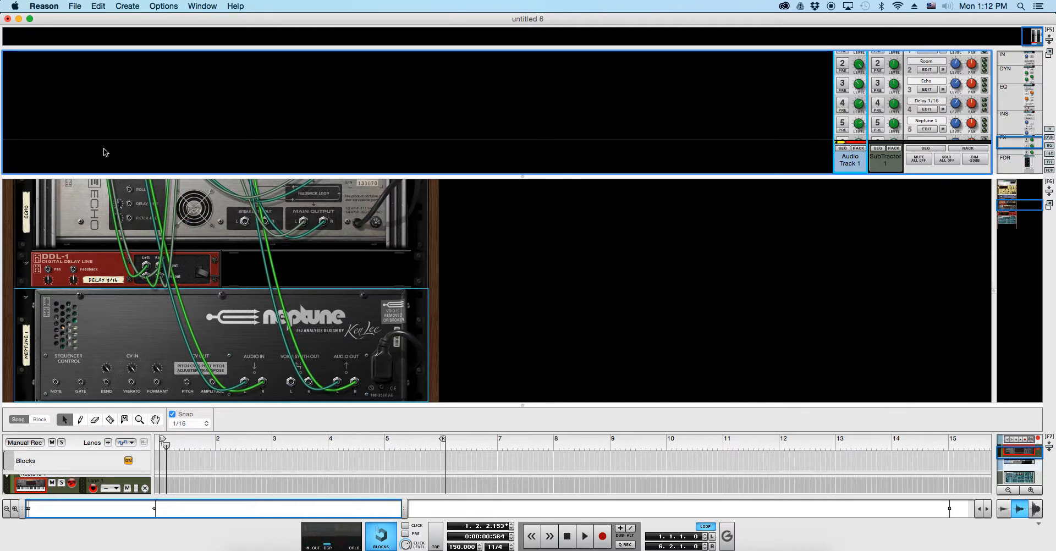
{"action": "key", "text": "super+Tab"}
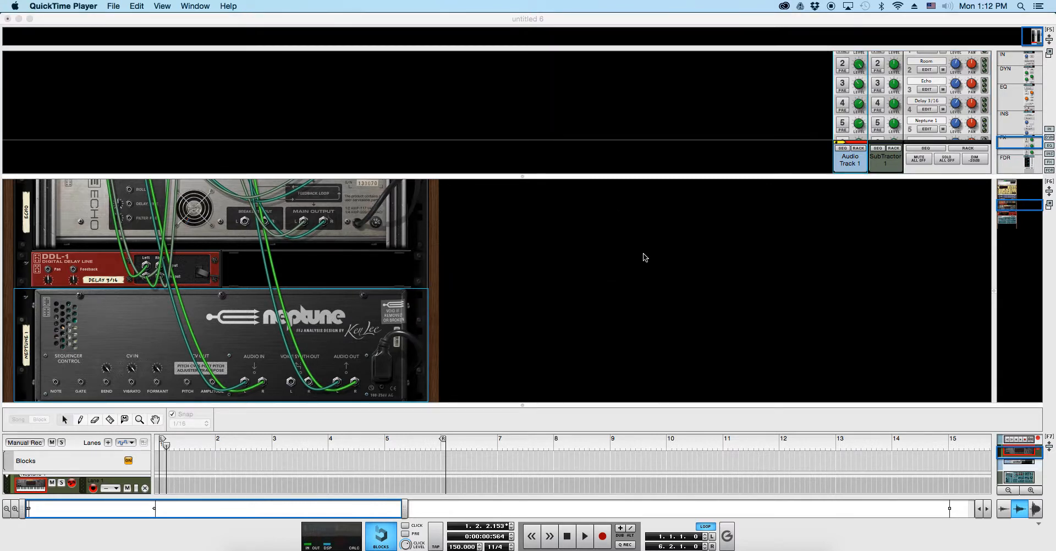
{"action": "left_click", "coordinate": [59, 8]}
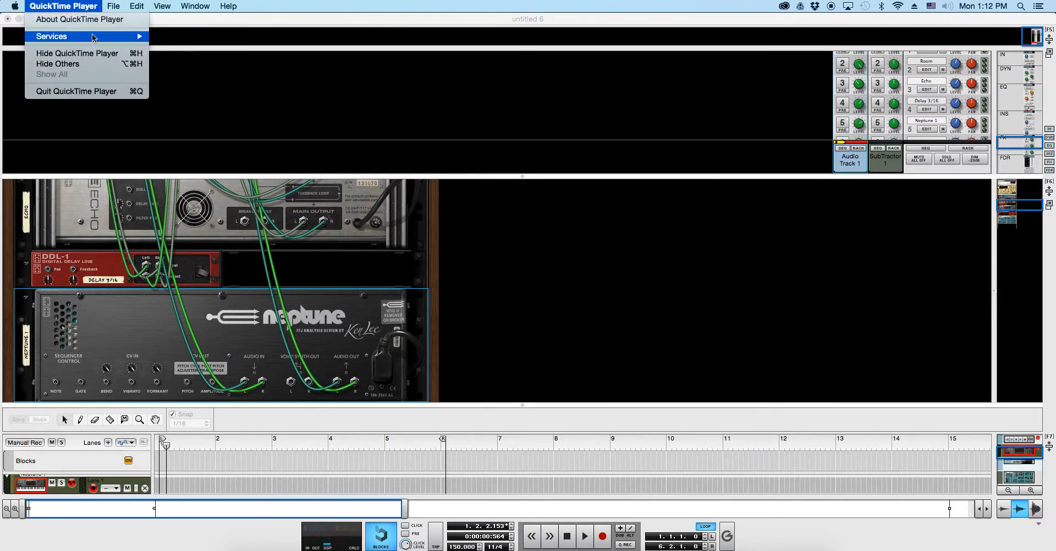
{"action": "left_click", "coordinate": [297, 132]}
{"action": "key", "text": "super+Tab"}
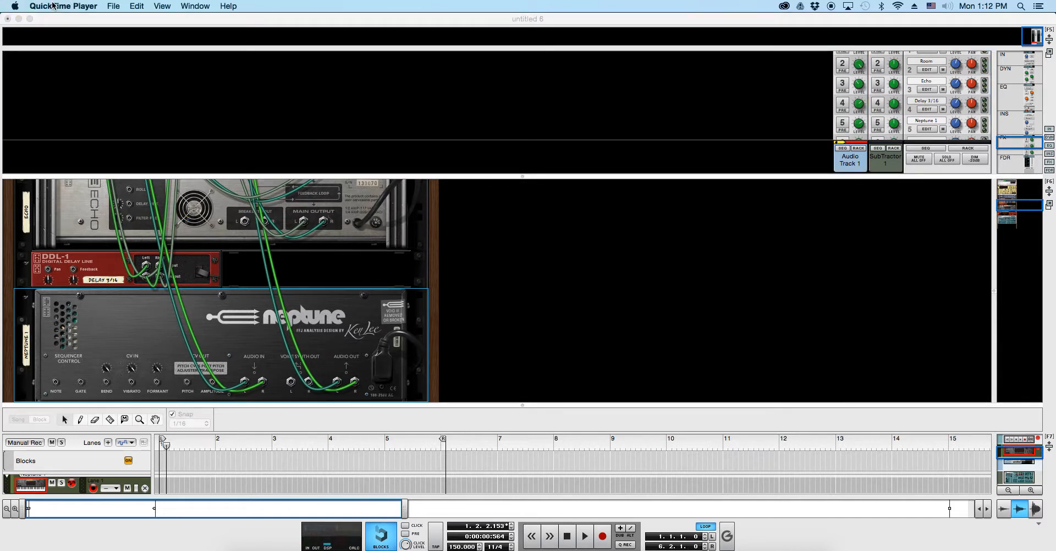